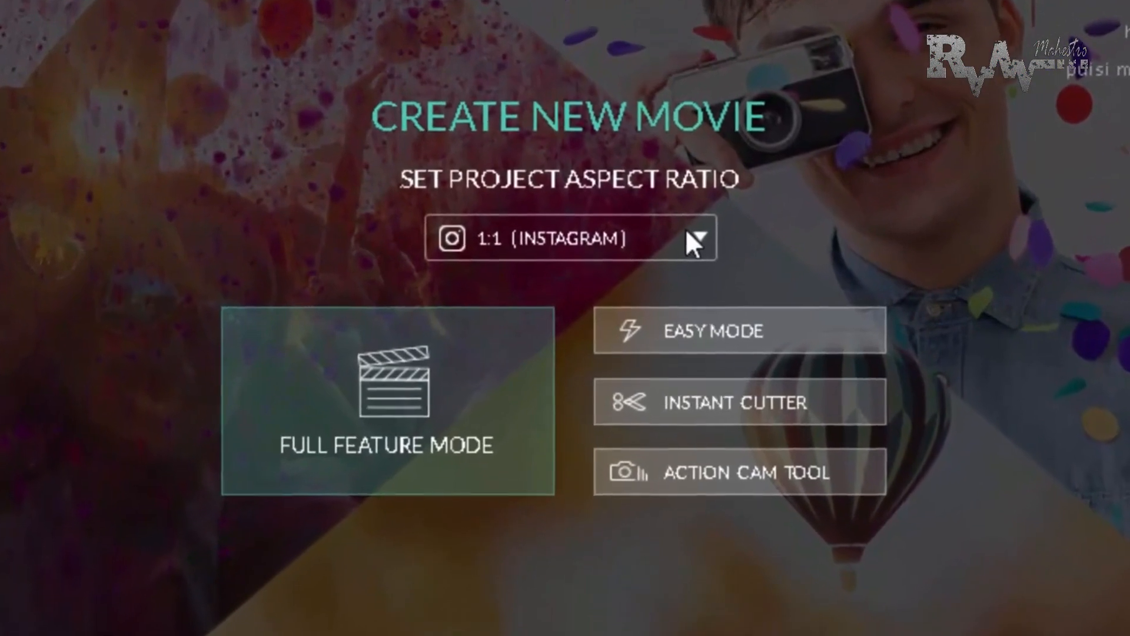
# Create a new movie project with the 1:1 (Instagram) aspect ratio in Full Feature Mode
pyautogui.click(698, 236)
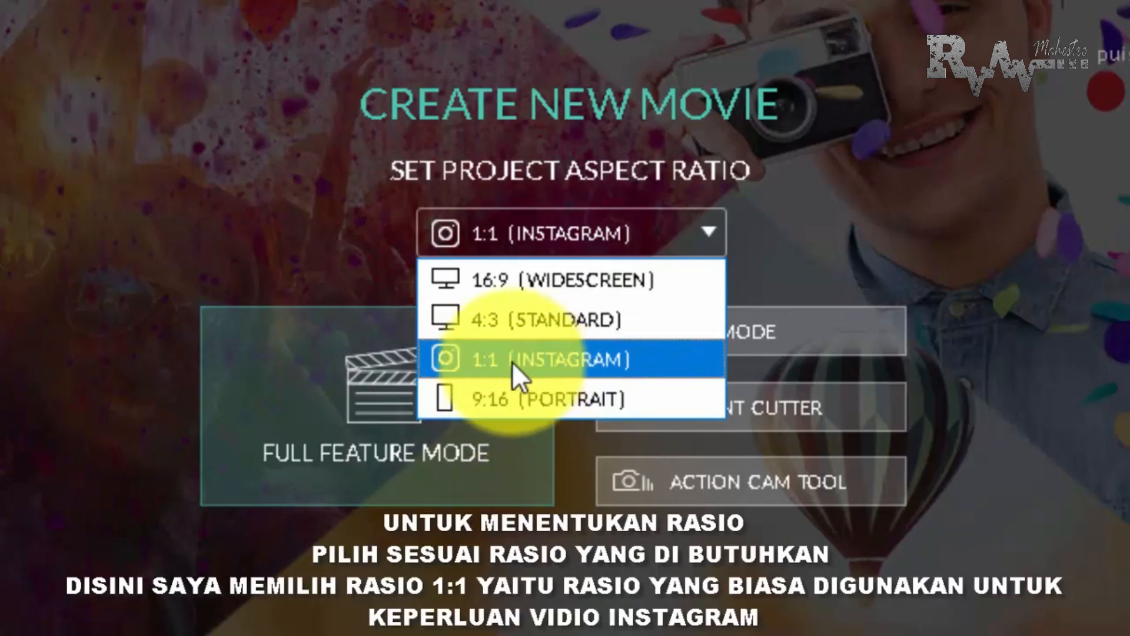
pyautogui.click(550, 362)
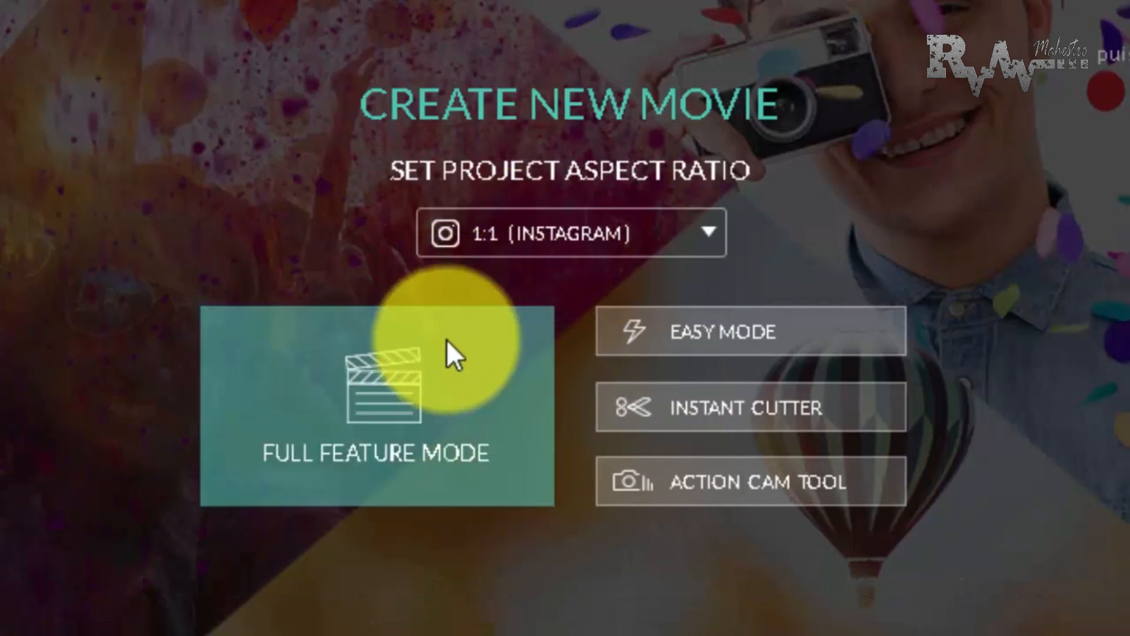
pyautogui.click(452, 377)
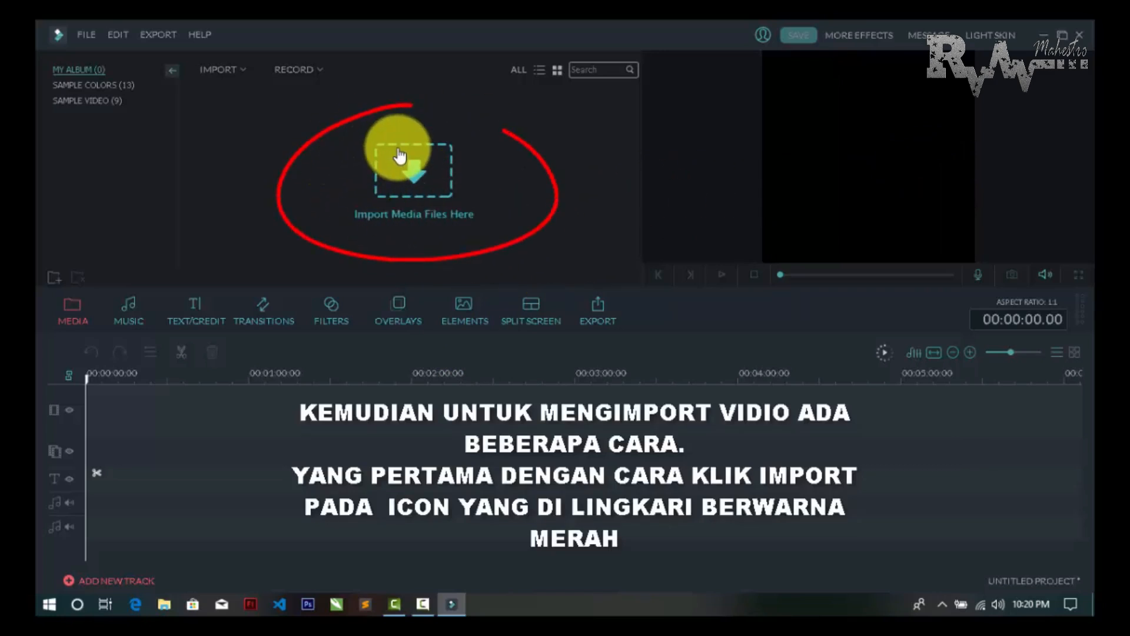
# Import the MP4 video "Slow motion and timelapse waterfall fantasy" from the file mentah folder into the media library
pyautogui.click(415, 175)
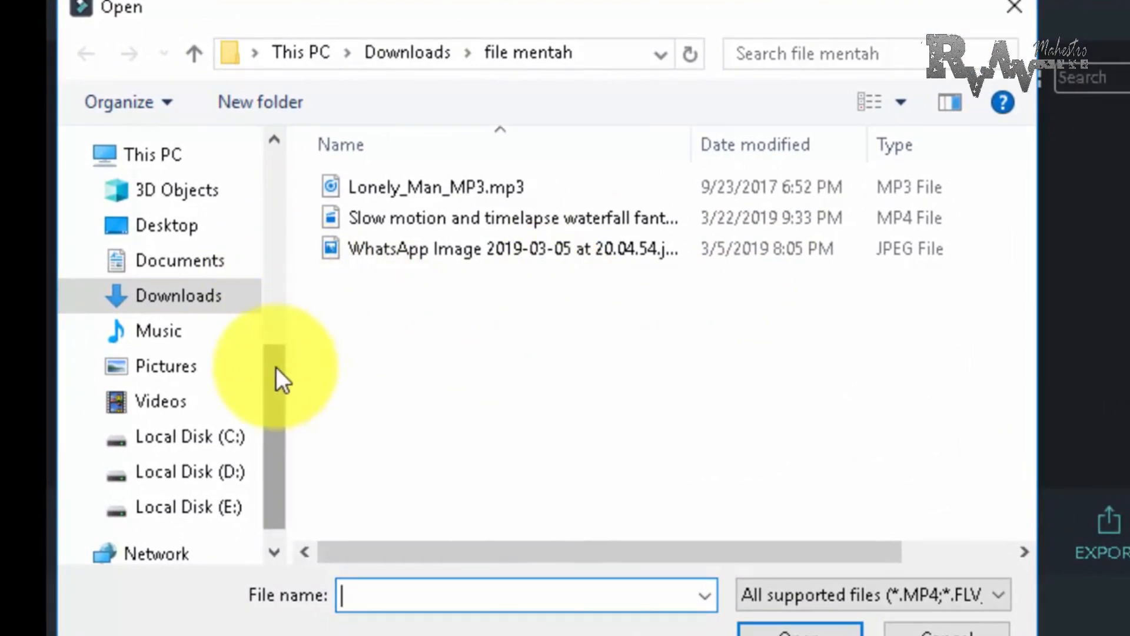
pyautogui.moveTo(277, 368)
pyautogui.mouseDown()
pyautogui.moveTo(298, 242)
pyautogui.moveTo(291, 186)
pyautogui.moveTo(277, 347)
pyautogui.mouseUp()
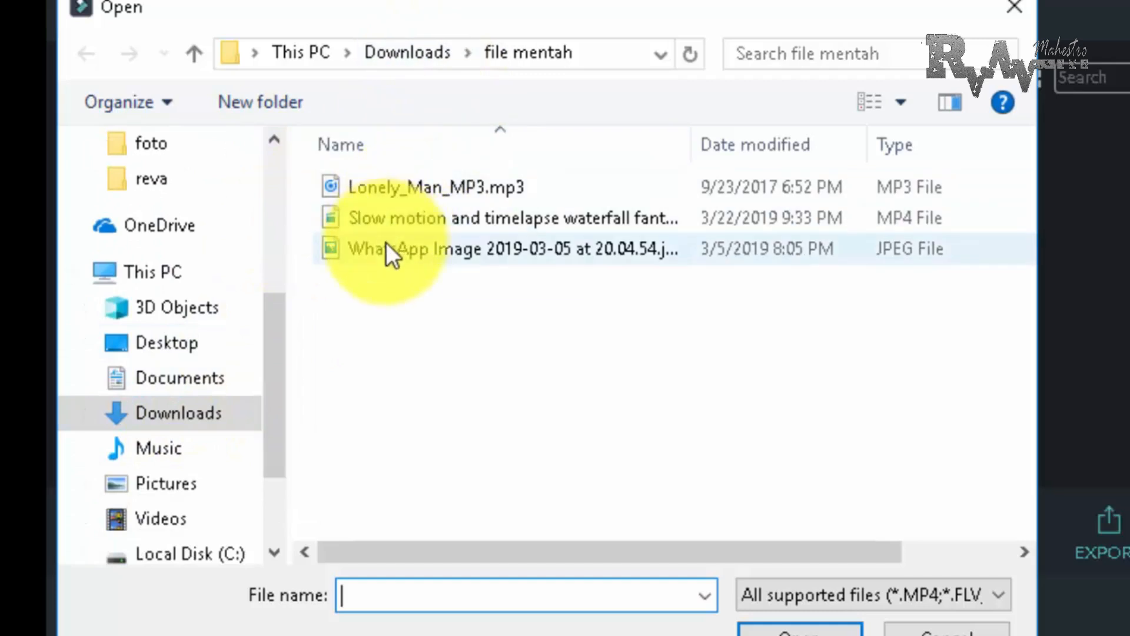
pyautogui.click(406, 218)
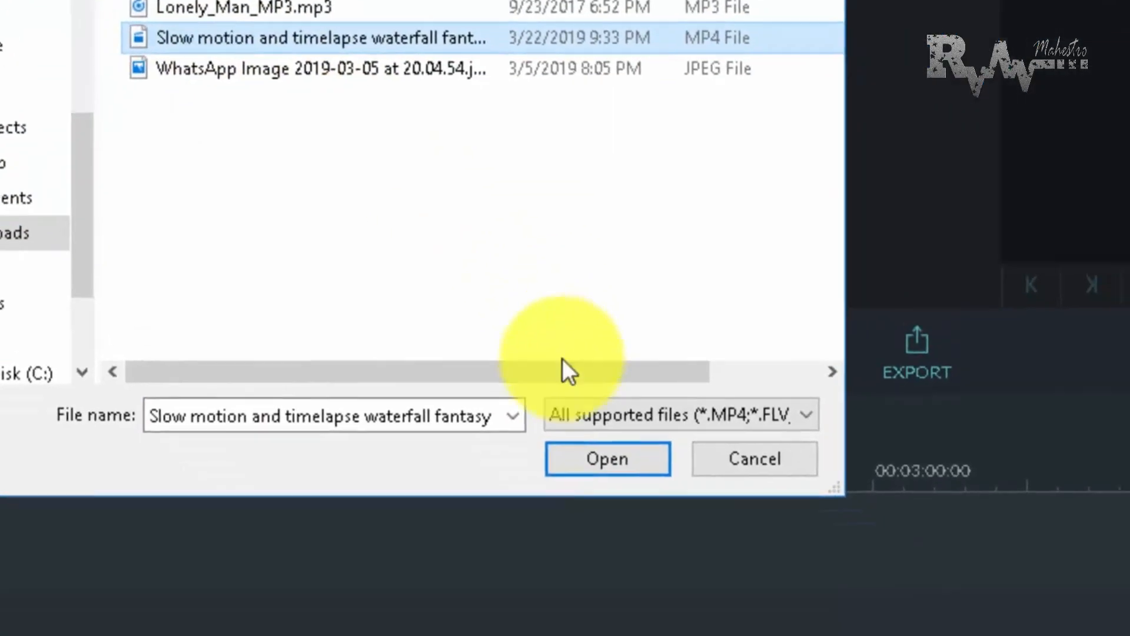
pyautogui.click(608, 459)
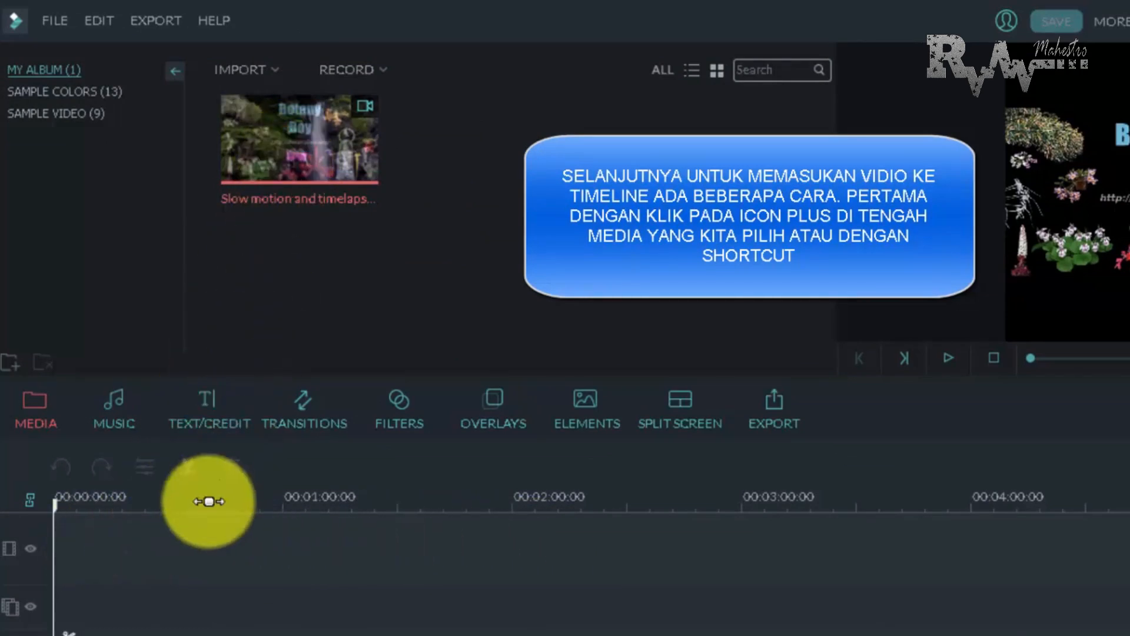
# Add the imported waterfall video to the start of the video track
pyautogui.click(299, 139)
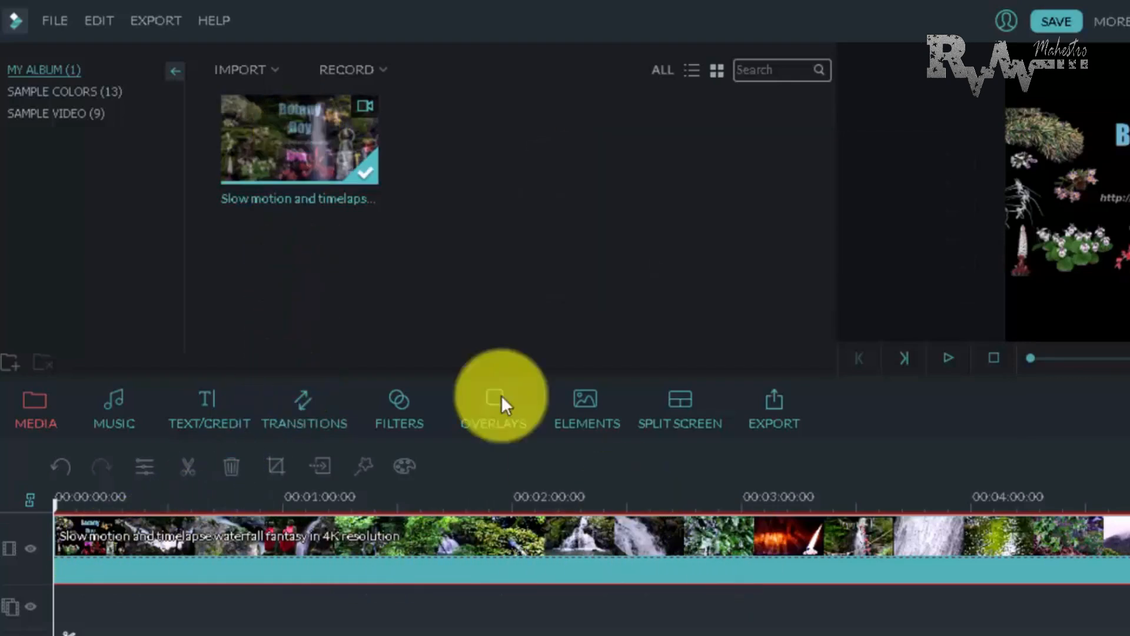
pyautogui.rightClick(266, 136)
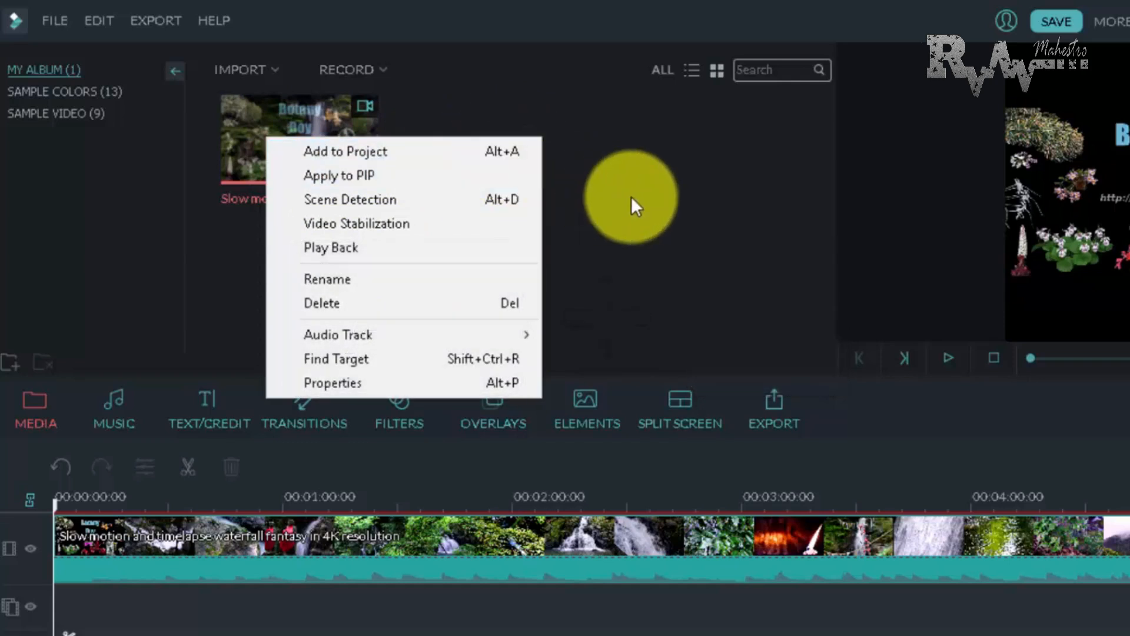
pyautogui.click(631, 196)
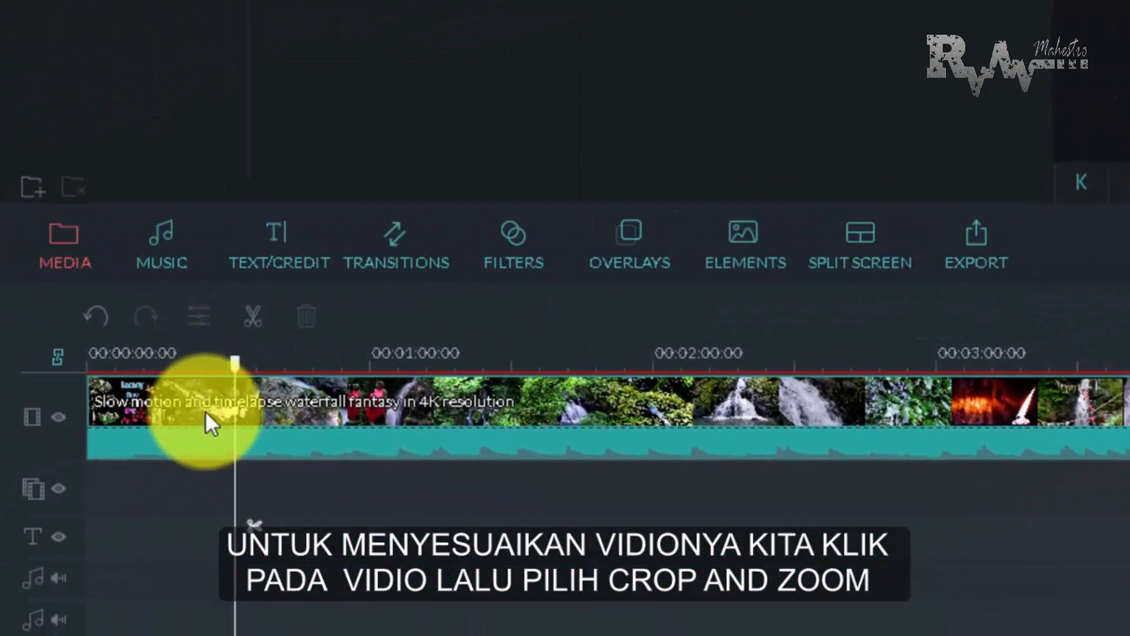
# Open Crop and Zoom for the timeline clip, constrain the crop to 1:1 and move the frame to the middle of the picture
pyautogui.click(207, 411)
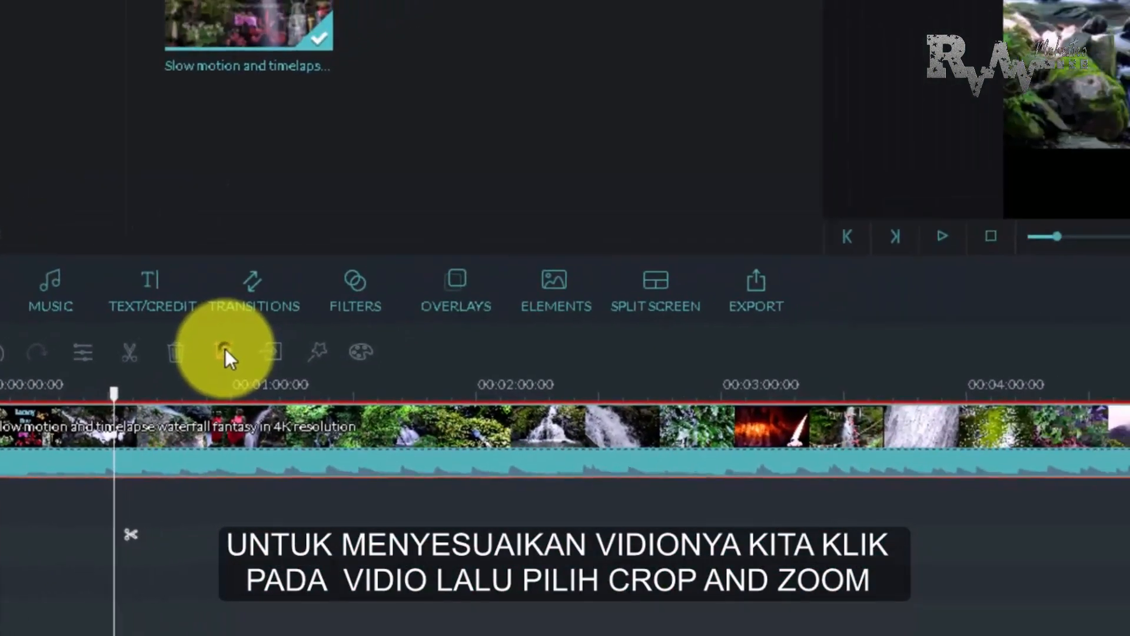
pyautogui.click(224, 350)
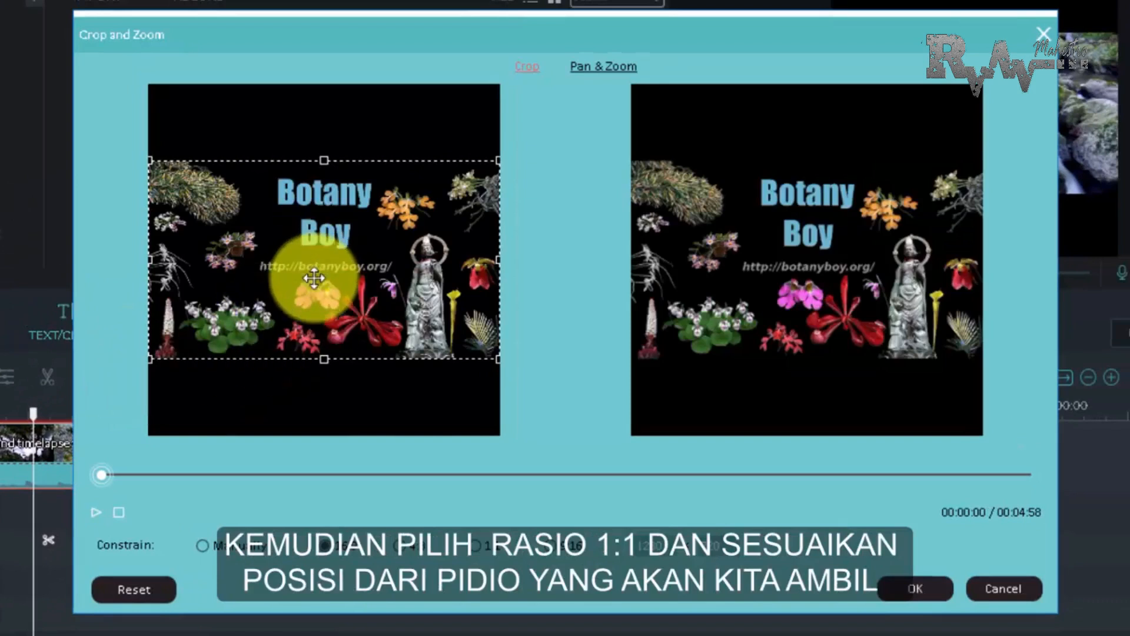
pyautogui.click(476, 545)
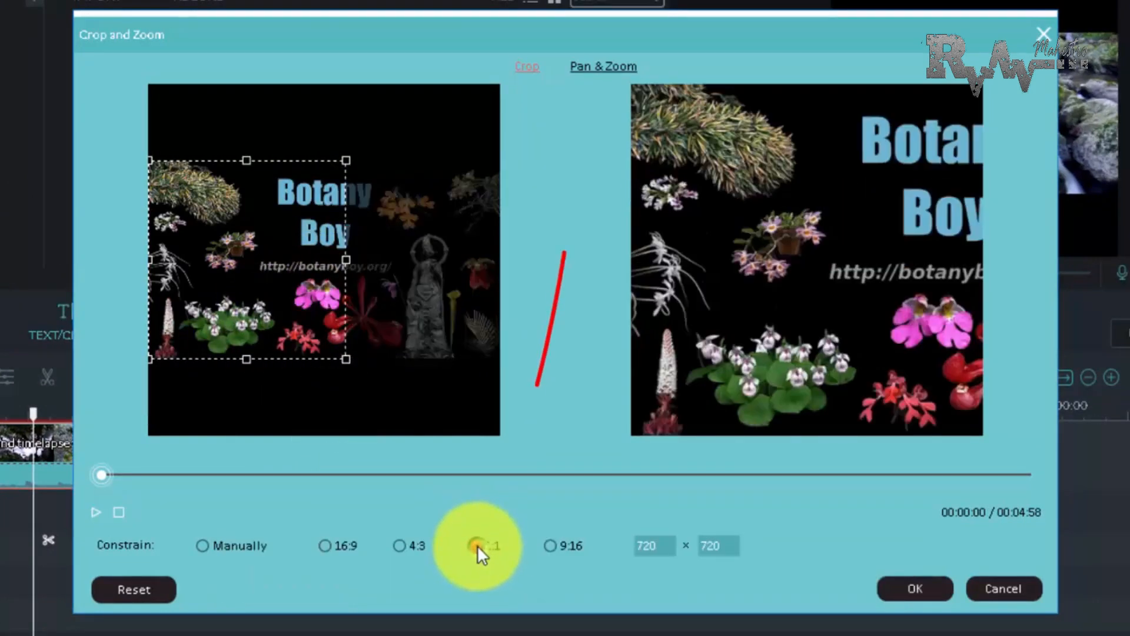
pyautogui.moveTo(277, 280); pyautogui.dragTo(360, 285)
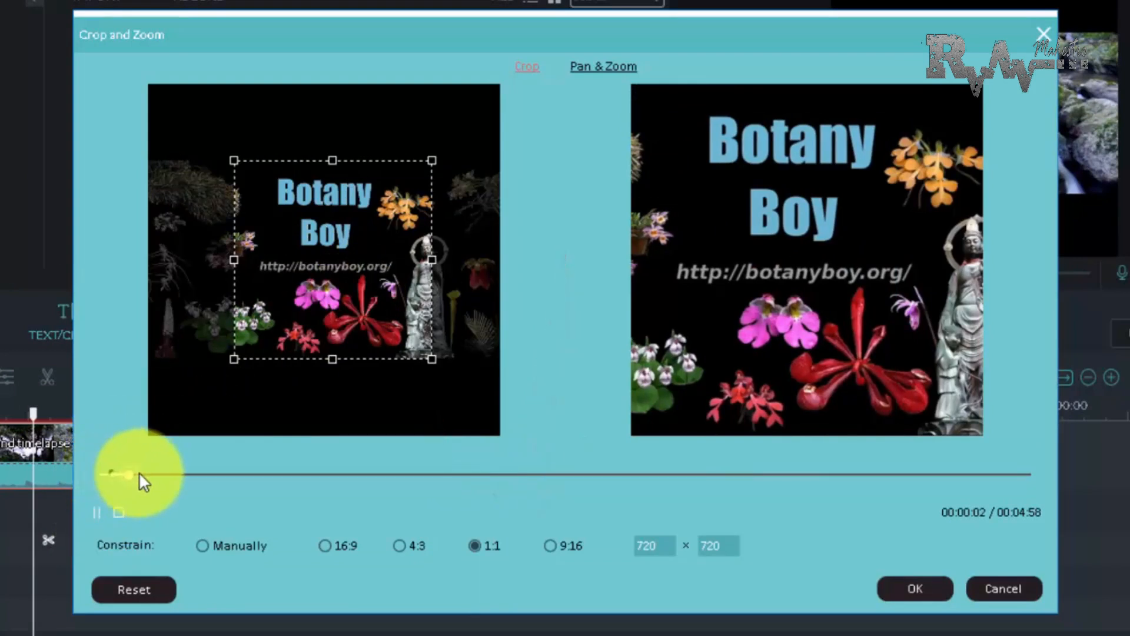
# Check the crop in the stream and waterfall scenes and reposition the 1:1 frame slightly left of centre
pyautogui.click(164, 474)
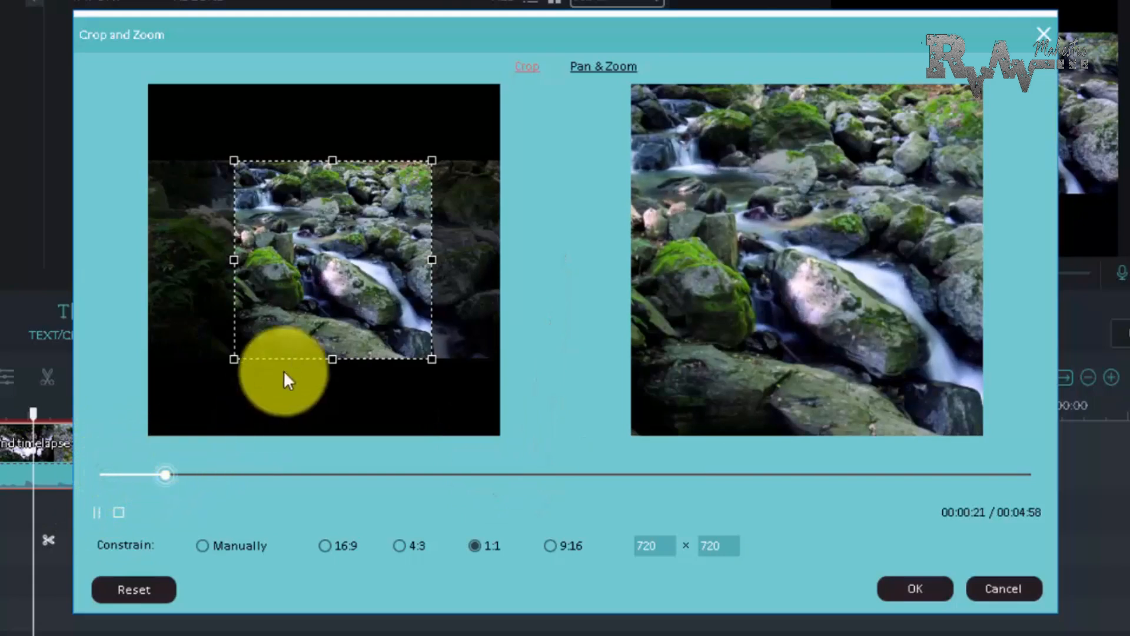
pyautogui.moveTo(316, 285); pyautogui.dragTo(281, 270)
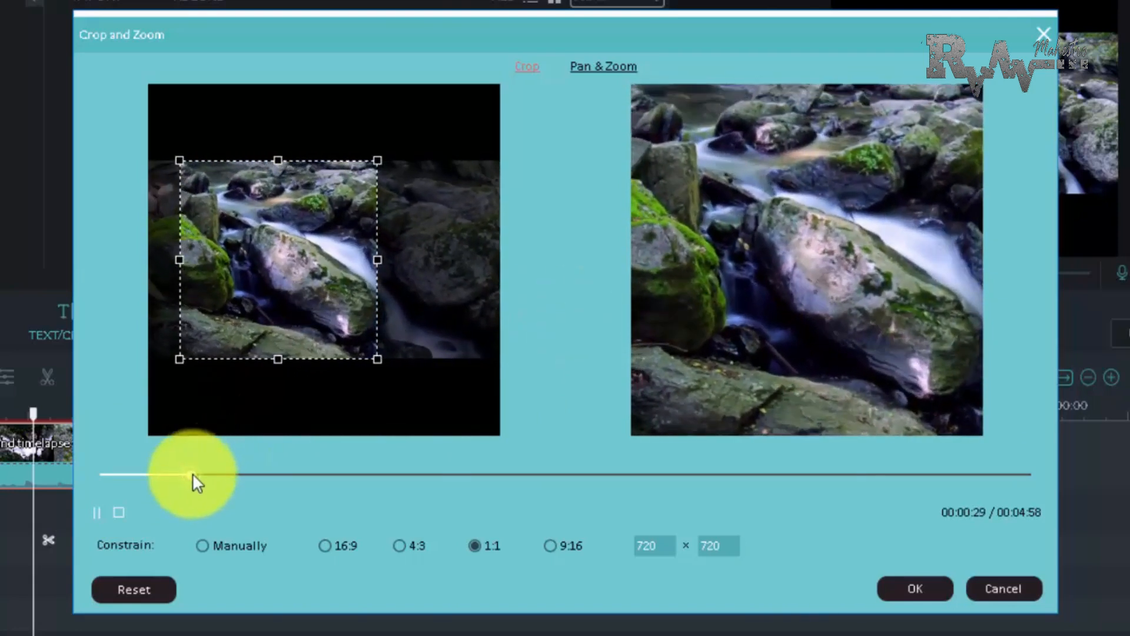
pyautogui.moveTo(193, 474); pyautogui.dragTo(481, 482)
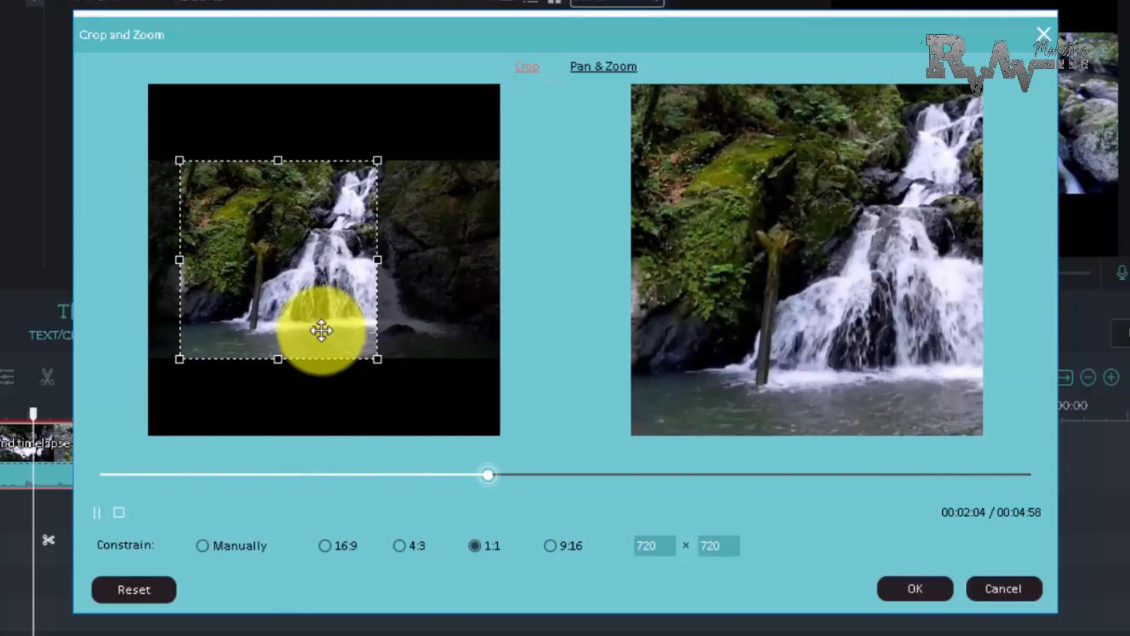
pyautogui.moveTo(320, 331); pyautogui.dragTo(335, 338)
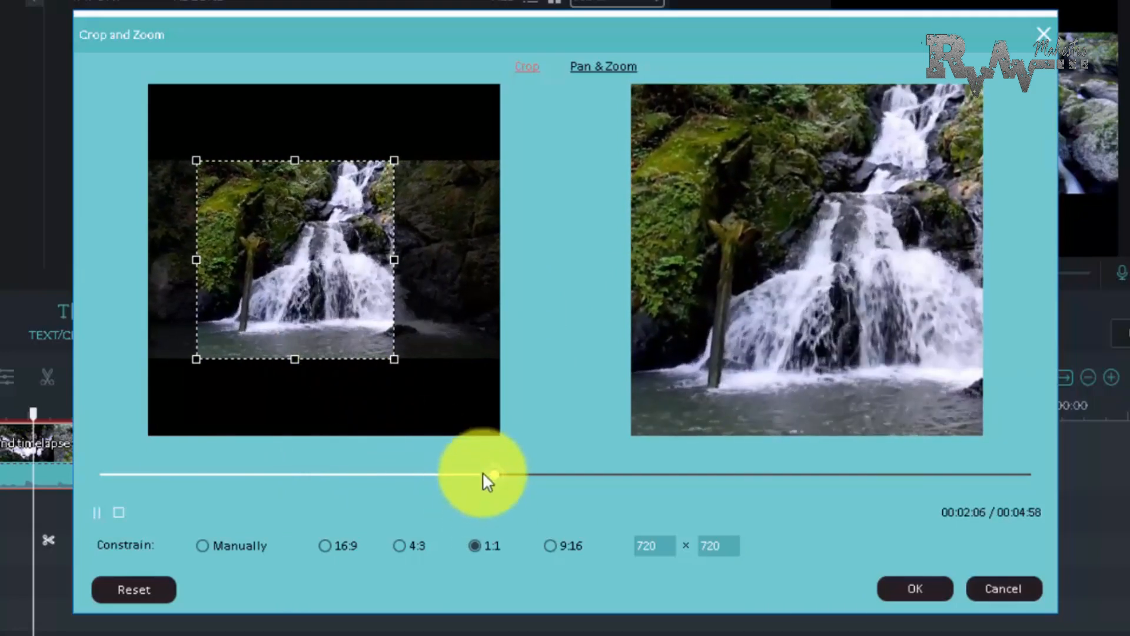
# Preview the cropped picture at several moments between about 2:22 and 2:57 and apply the crop
pyautogui.click(561, 482)
pyautogui.click(646, 482)
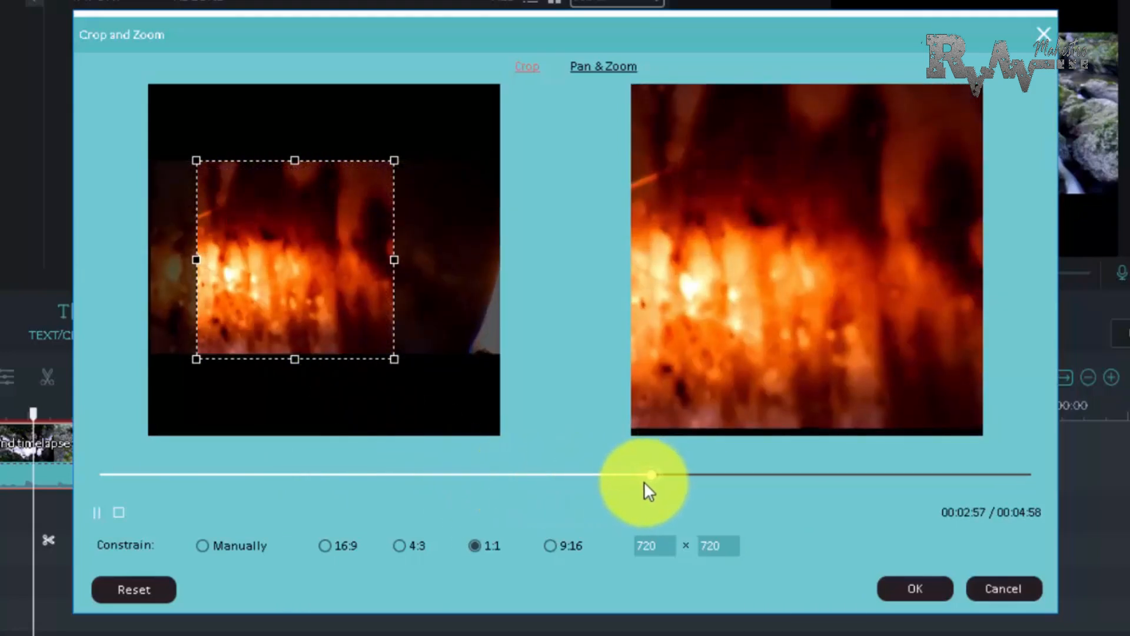
pyautogui.click(588, 476)
pyautogui.click(534, 474)
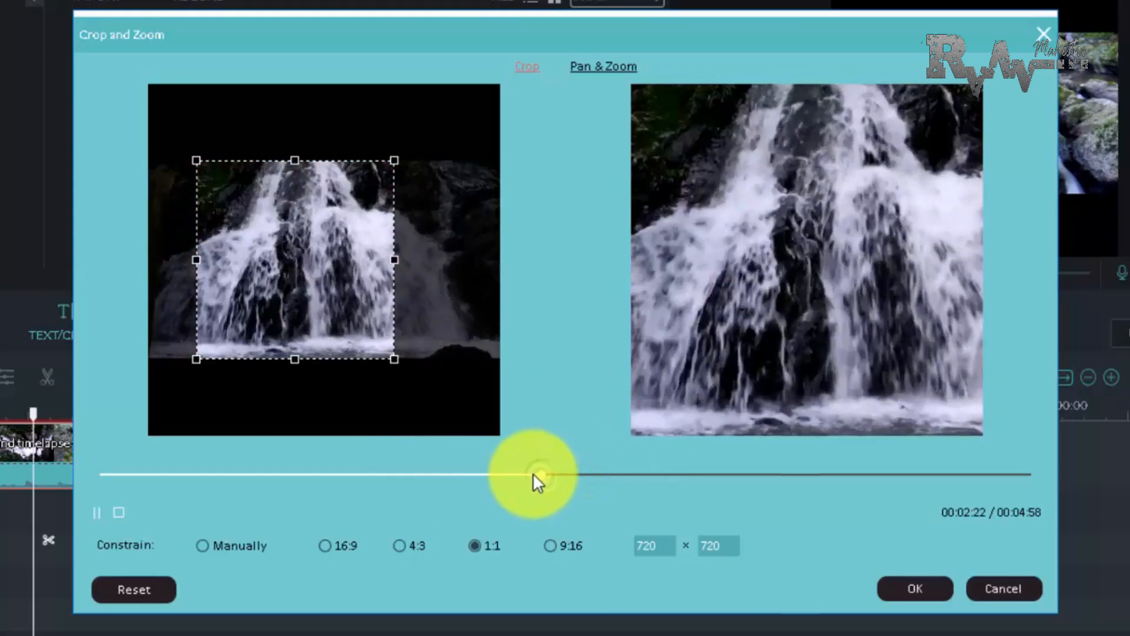
pyautogui.click(585, 474)
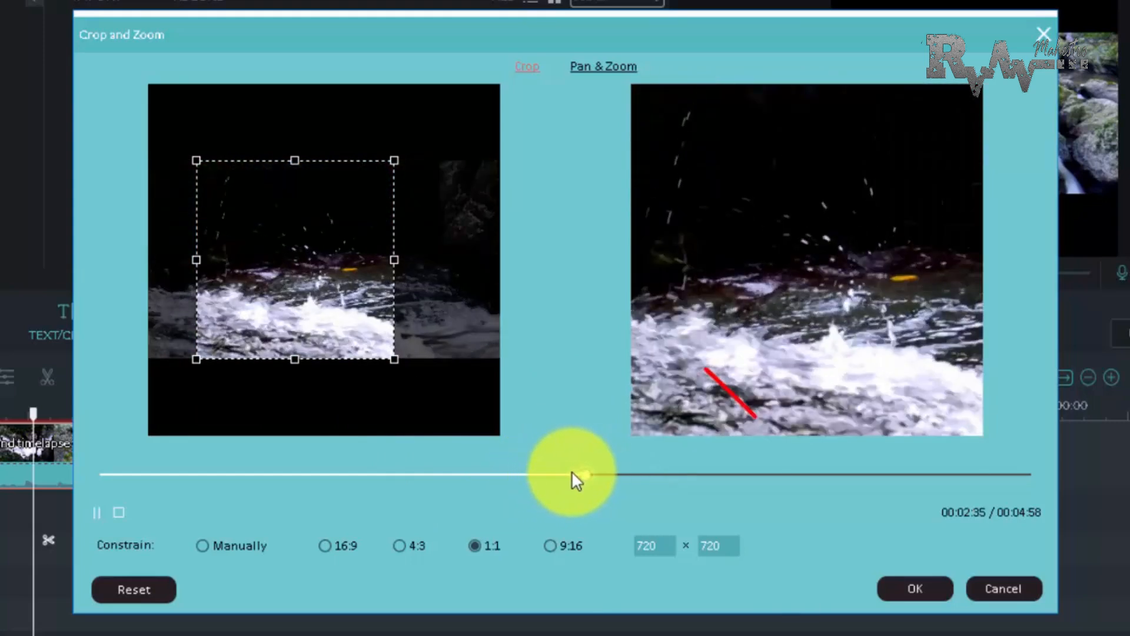
pyautogui.click(569, 474)
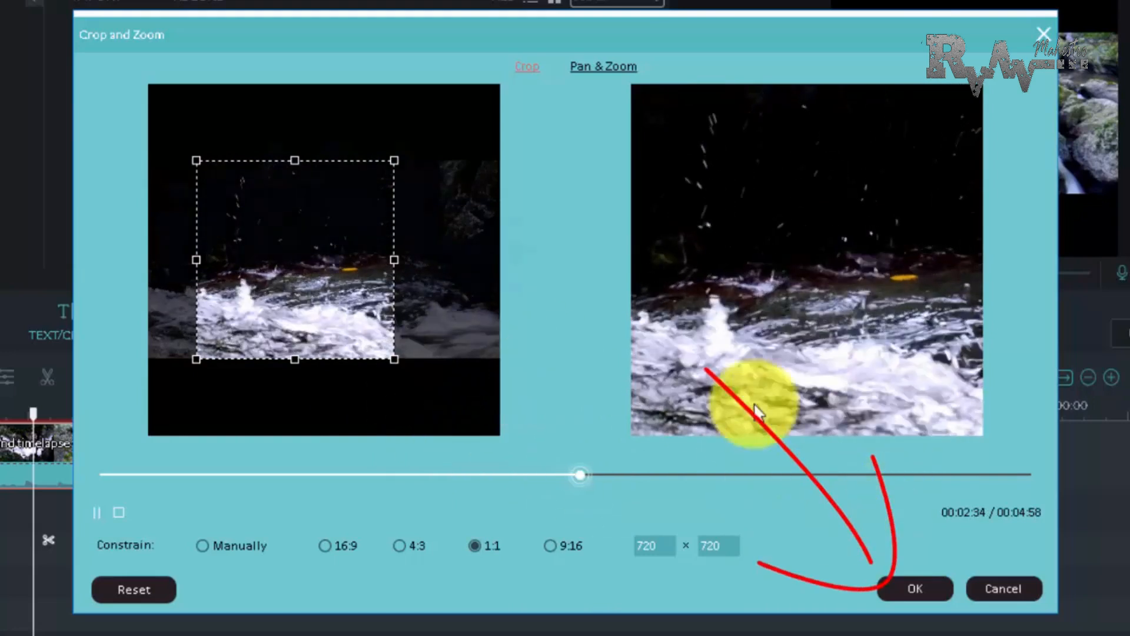
pyautogui.click(898, 586)
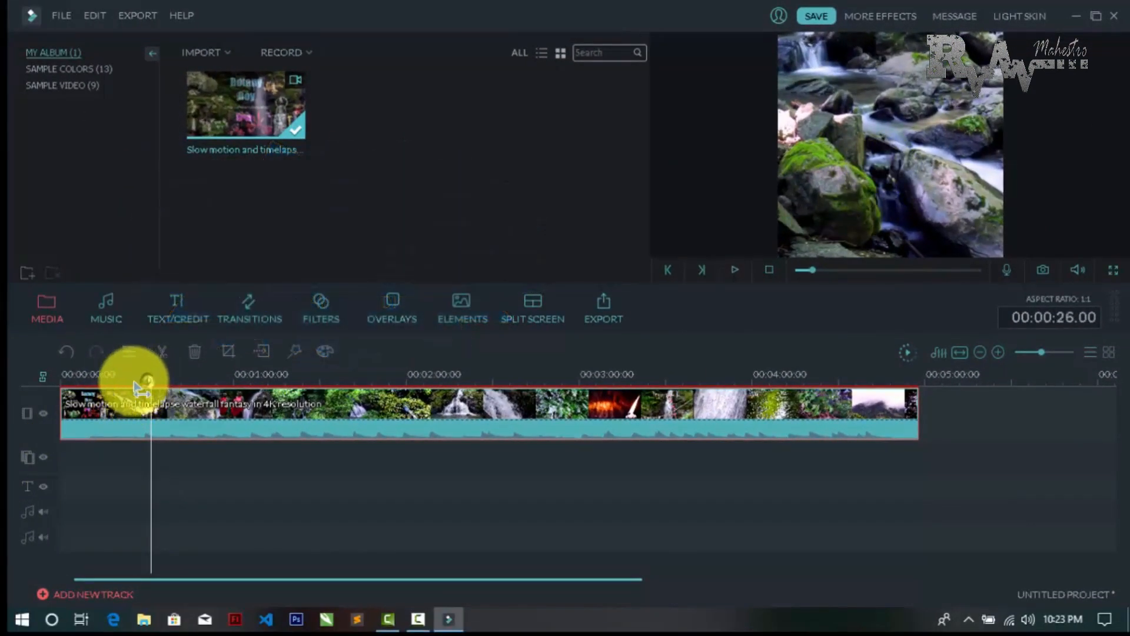
# Split the timeline clip at about 16 seconds and delete the opening title section before the cut
pyautogui.moveTo(84, 389); pyautogui.dragTo(110, 393)
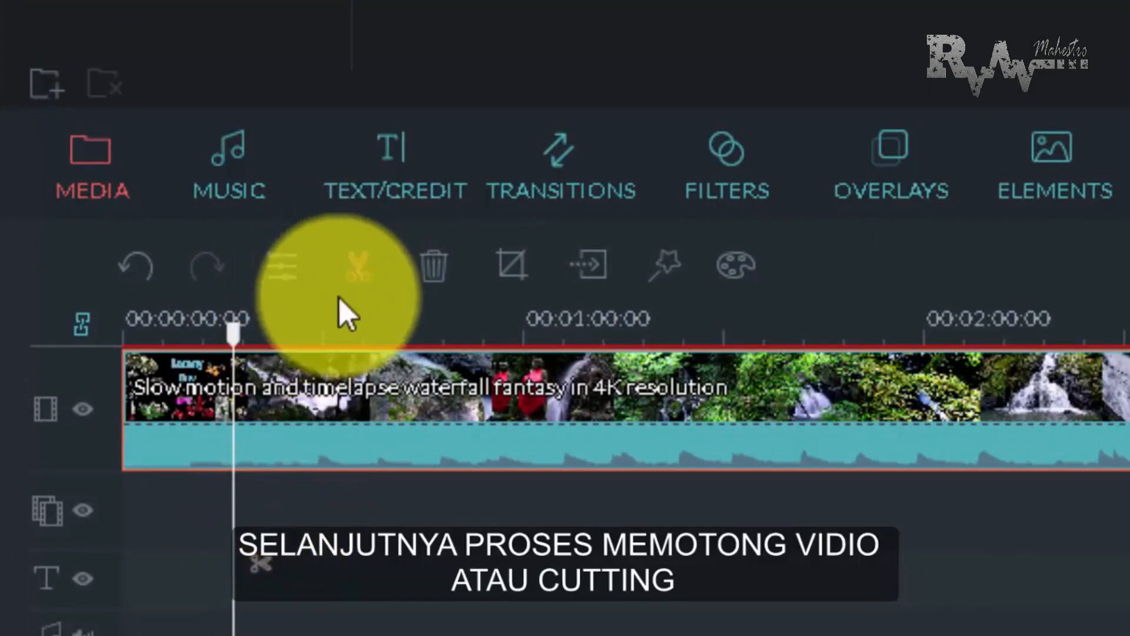
pyautogui.click(362, 262)
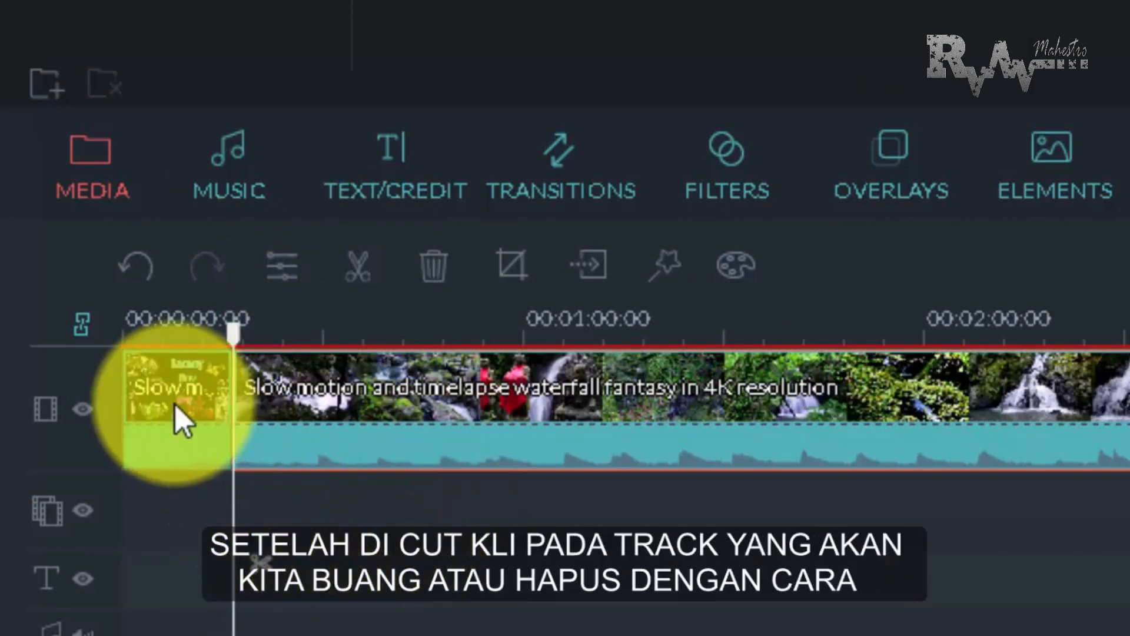
pyautogui.click(194, 404)
pyautogui.press('Delete')
pyautogui.click(181, 391)
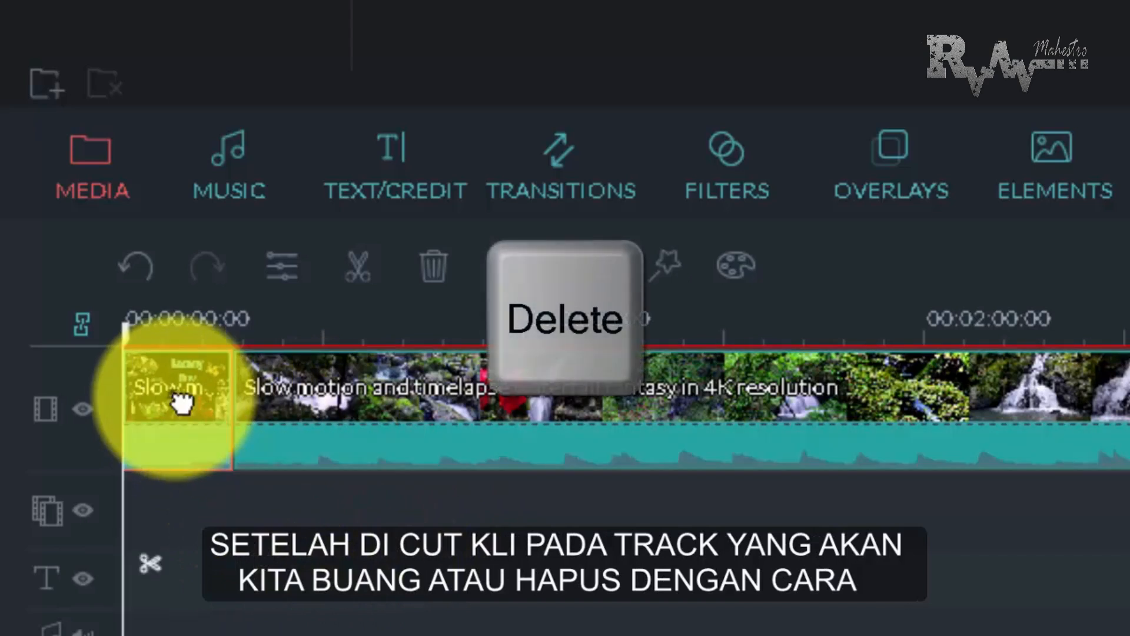
pyautogui.press('Delete')
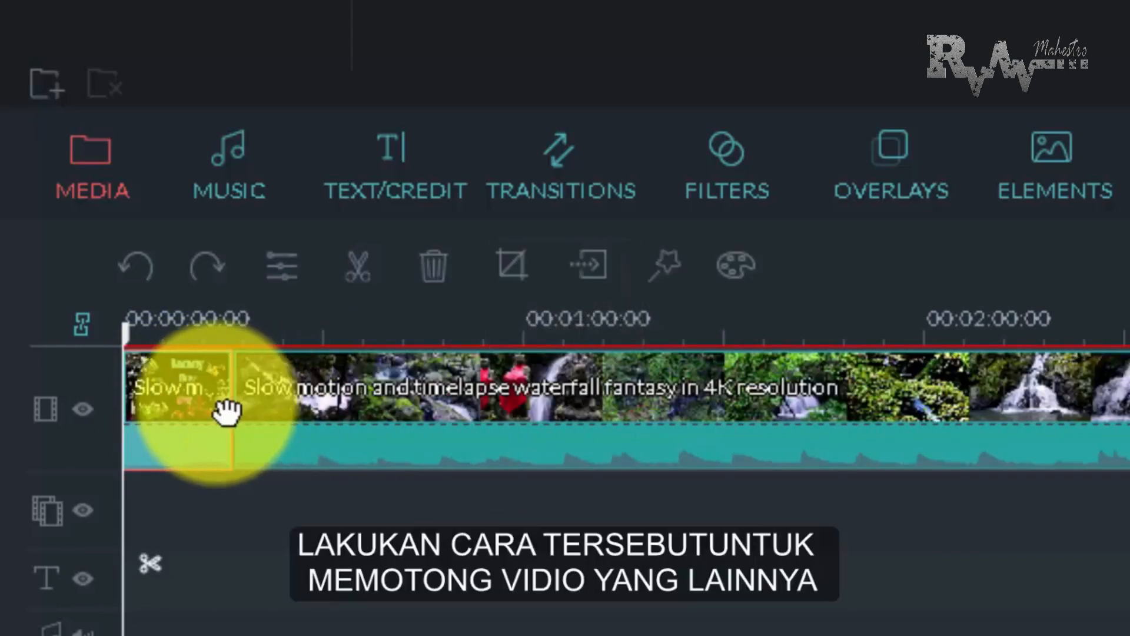
pyautogui.rightClick(186, 386)
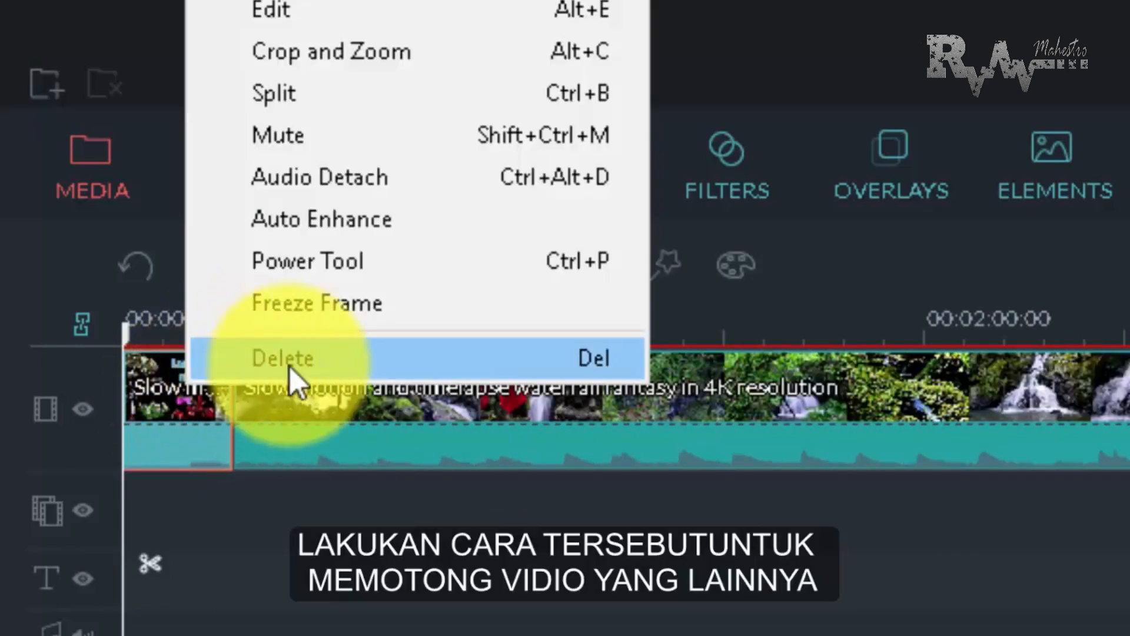
pyautogui.click(334, 362)
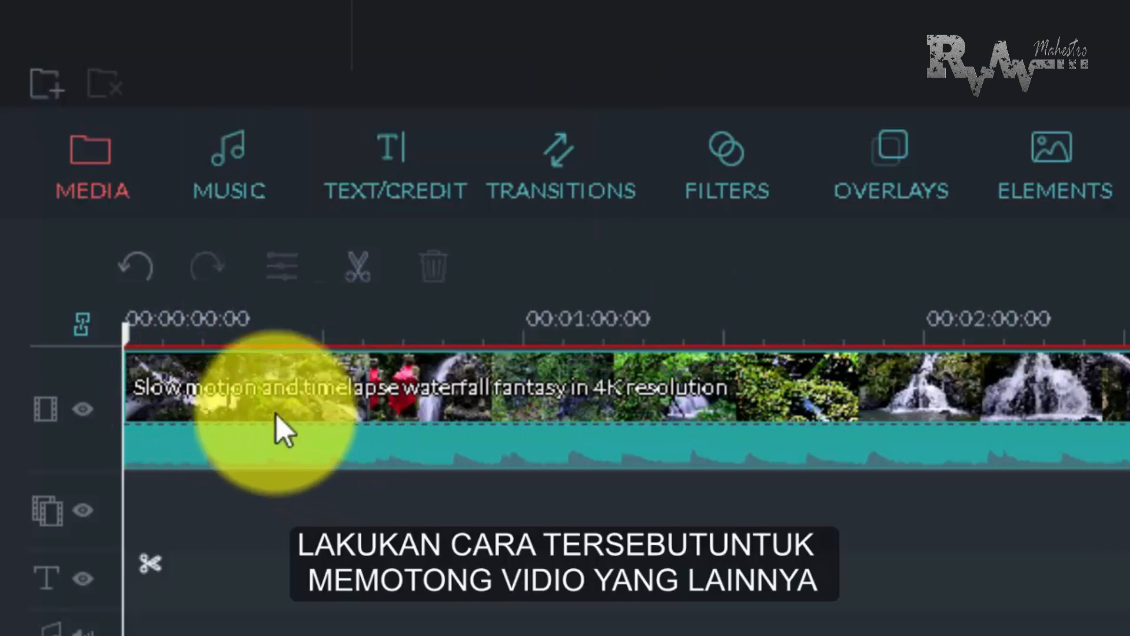
# Split the remaining clip at 00:00:26.14 on the timeline
pyautogui.doubleClick(1129, 397)
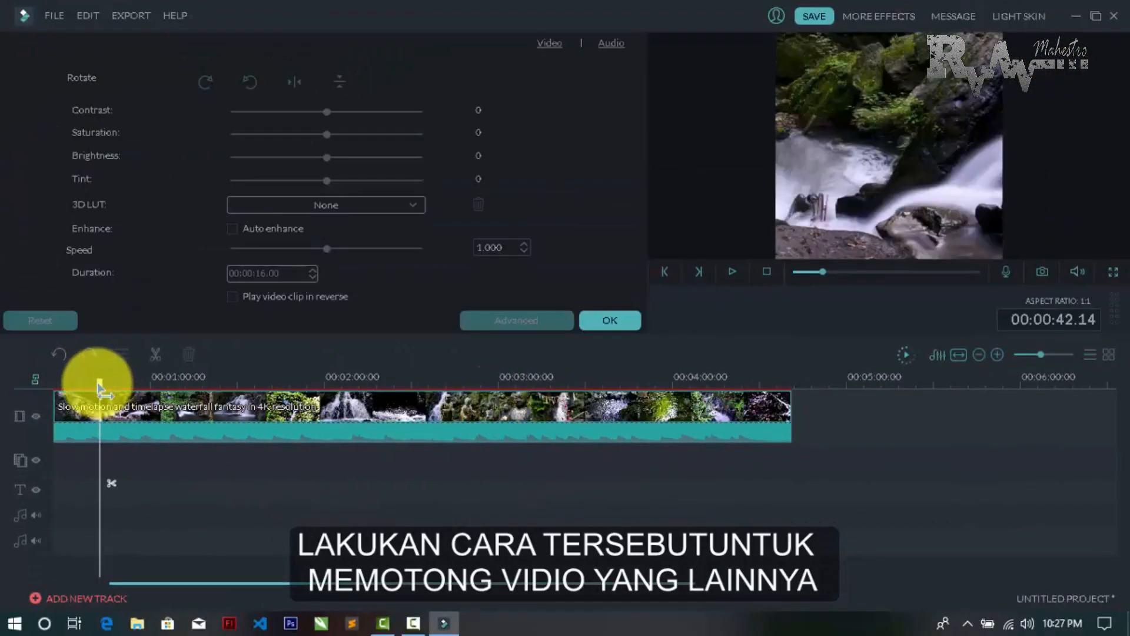
pyautogui.moveTo(99, 388); pyautogui.dragTo(6, 423)
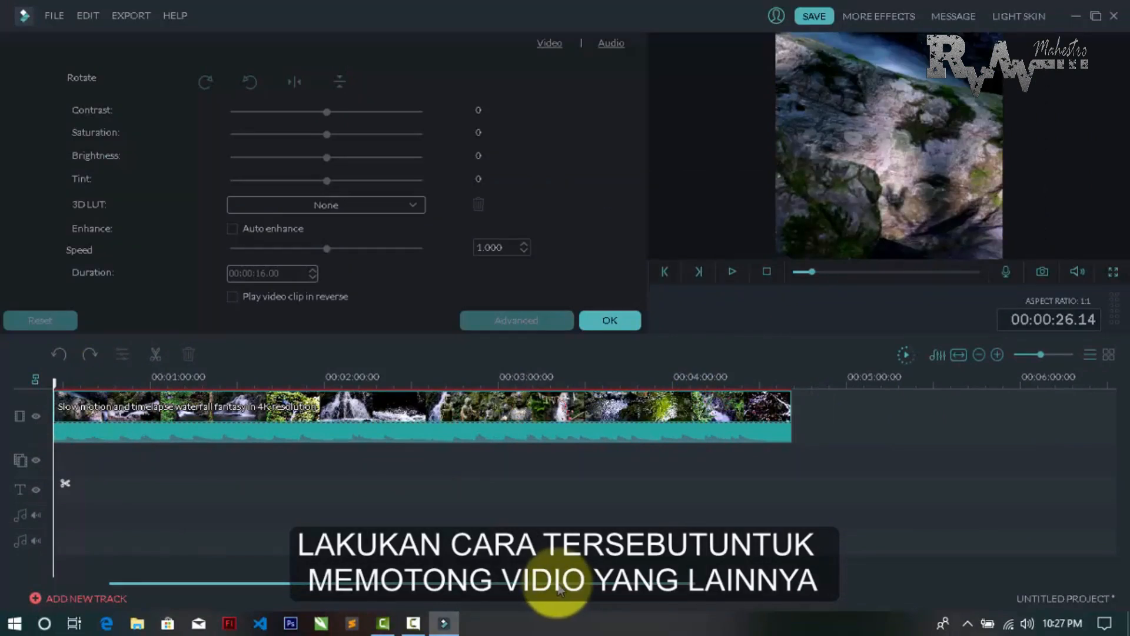
pyautogui.moveTo(557, 583); pyautogui.dragTo(468, 583)
# Make another cut at about 57 seconds and delete the roughly 31-second section between the two cuts
pyautogui.moveTo(123, 392); pyautogui.dragTo(256, 428)
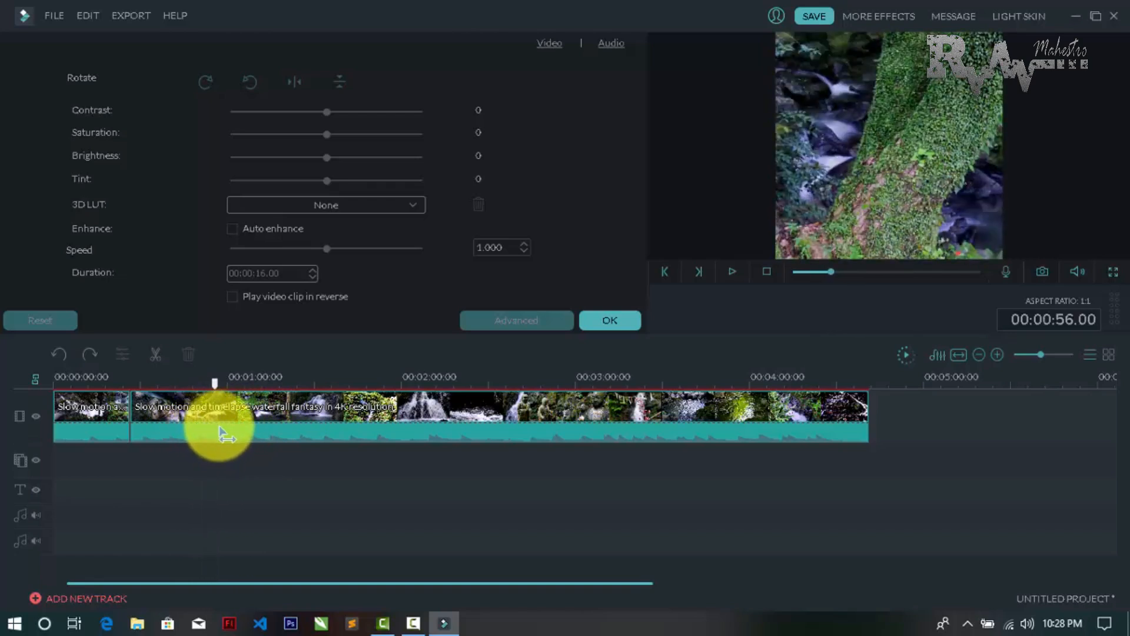
pyautogui.click(234, 483)
pyautogui.click(179, 416)
pyautogui.press('Delete')
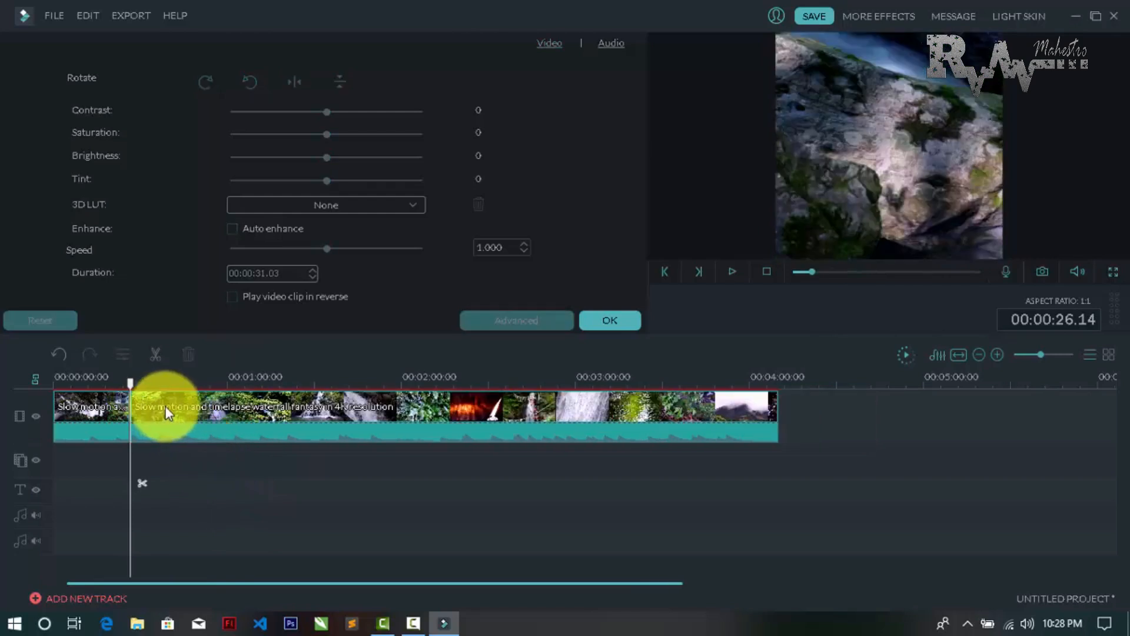
# Preview the second clip up to the waterfall scene and split it at about 00:01:28
pyautogui.press('space')
pyautogui.moveTo(137, 389); pyautogui.dragTo(308, 402)
pyautogui.press('space')
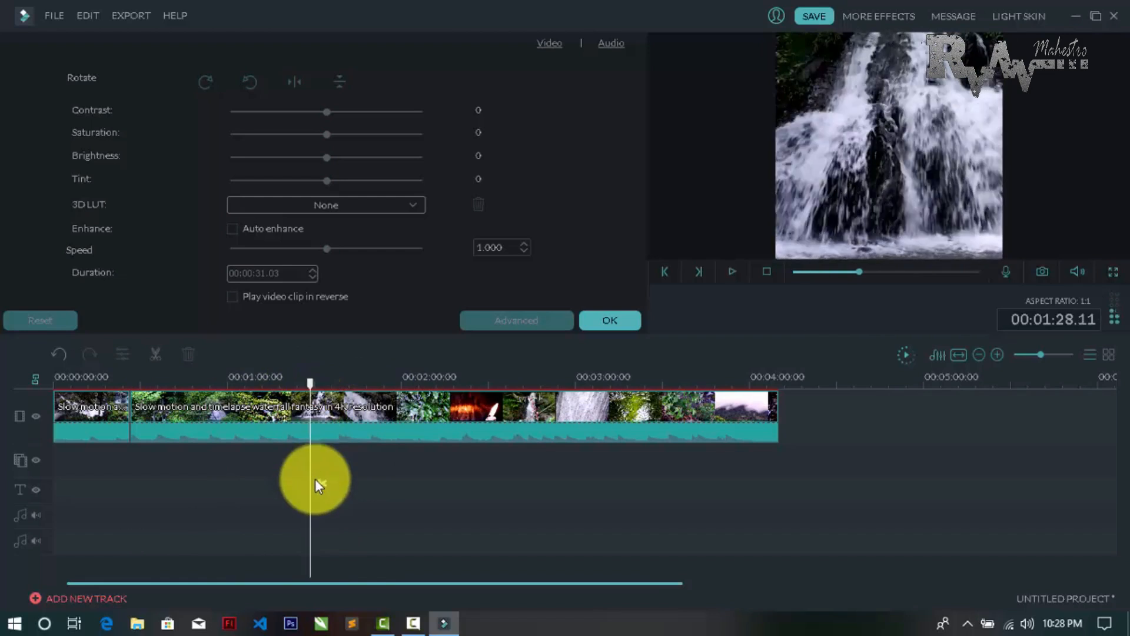
pyautogui.hotkey('ctrl', 'b')
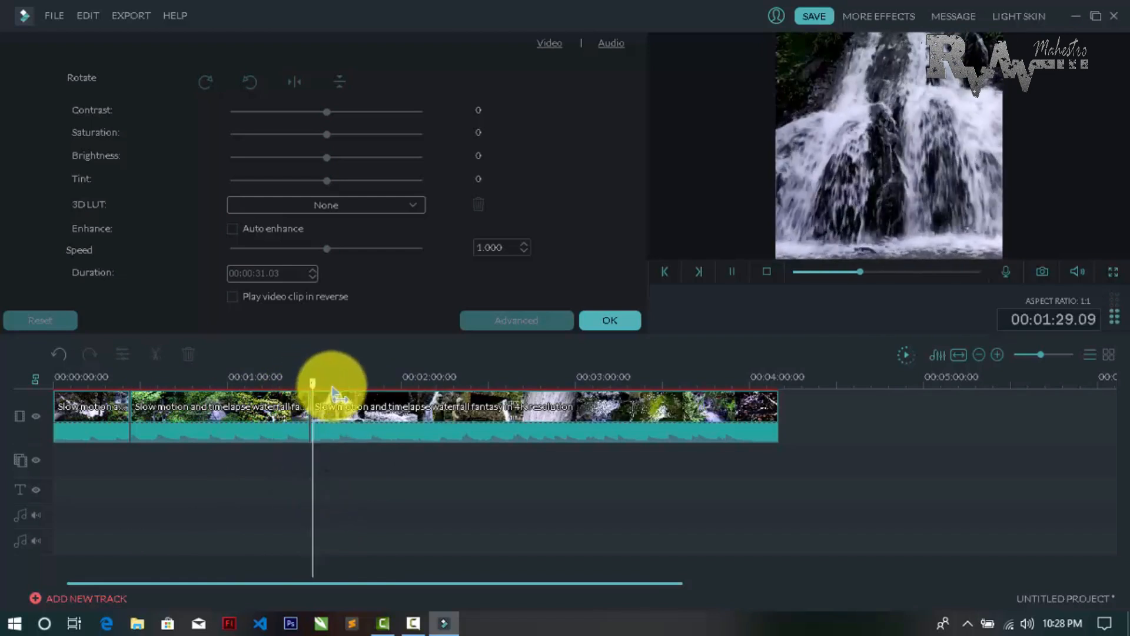
# Split the last clip at 00:02:55.22 and delete the section between the 00:01:28.11 cut and the new one
pyautogui.moveTo(327, 391); pyautogui.dragTo(563, 411)
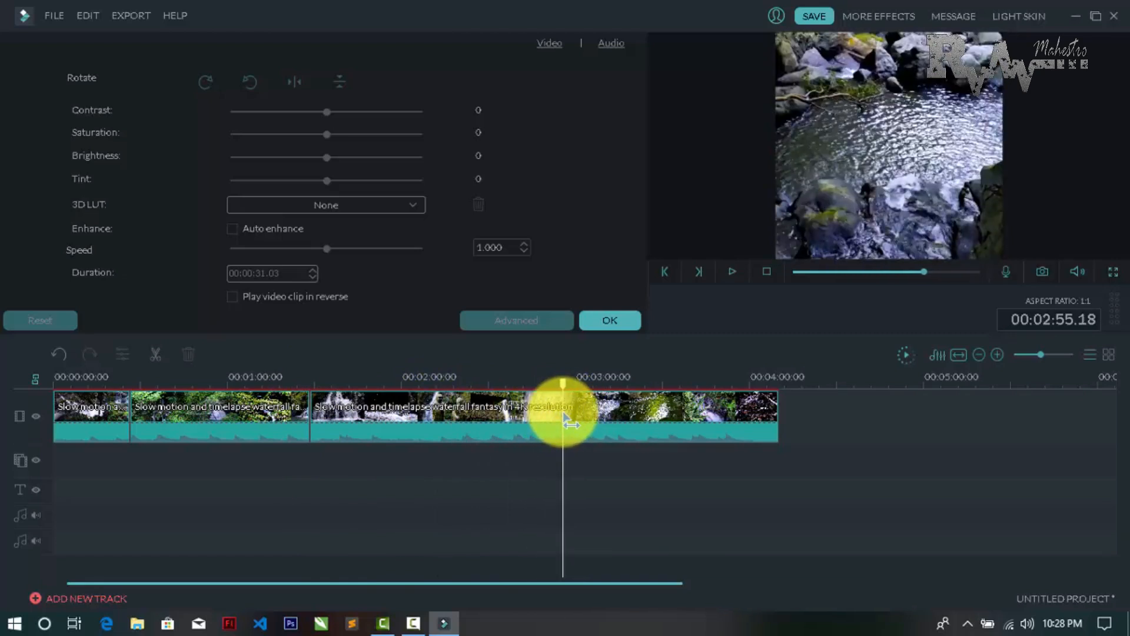
pyautogui.click(511, 418)
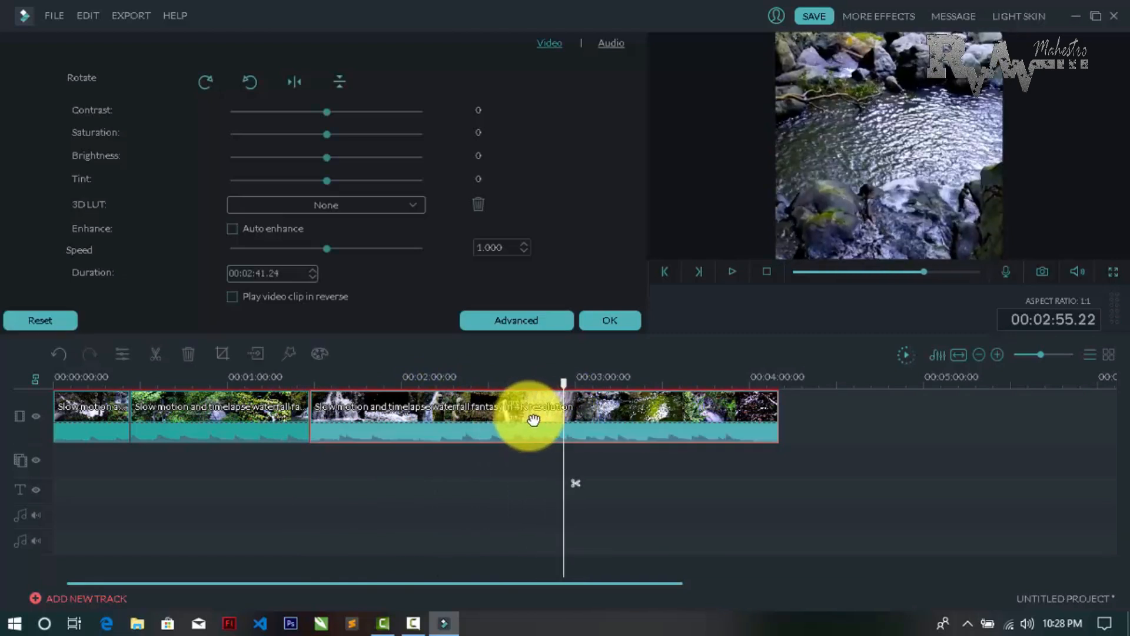
pyautogui.hotkey('ctrl', 'b')
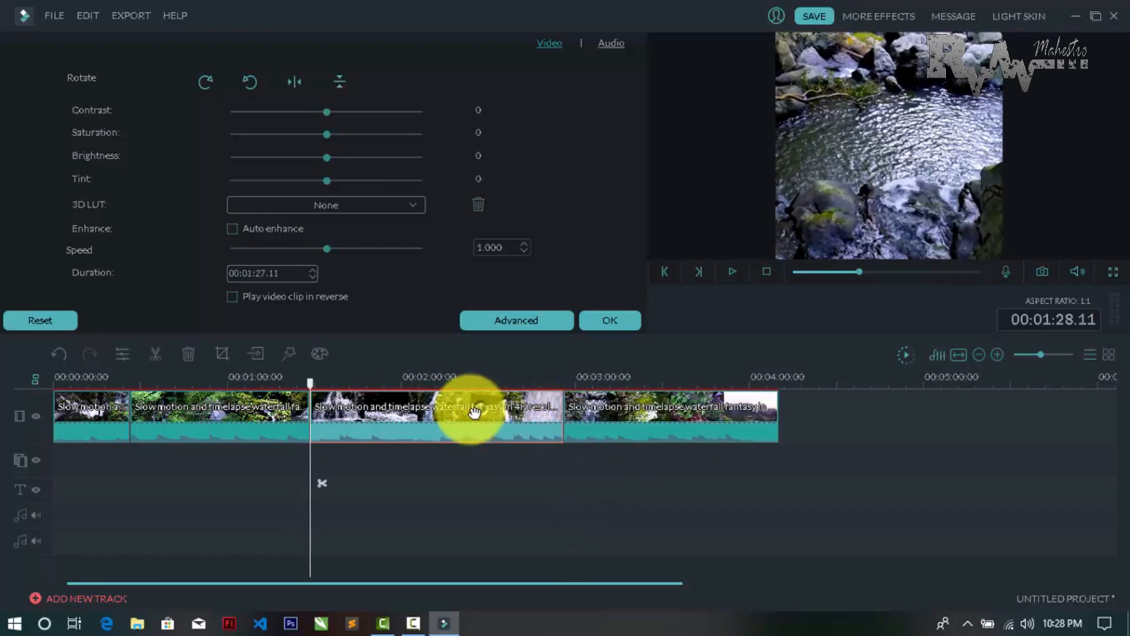
pyautogui.press('Delete')
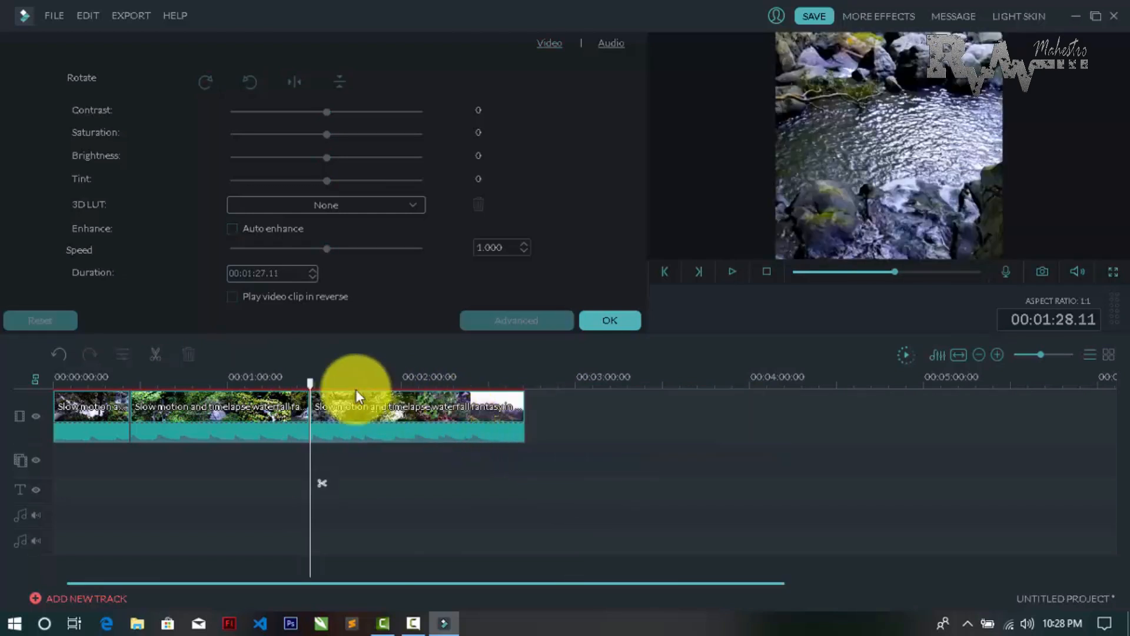
# Split the last clip at 00:02:11.15, delete everything after the cut, and return to the timeline start with the clip settings closed
pyautogui.moveTo(313, 388); pyautogui.dragTo(427, 401)
pyautogui.press('space')
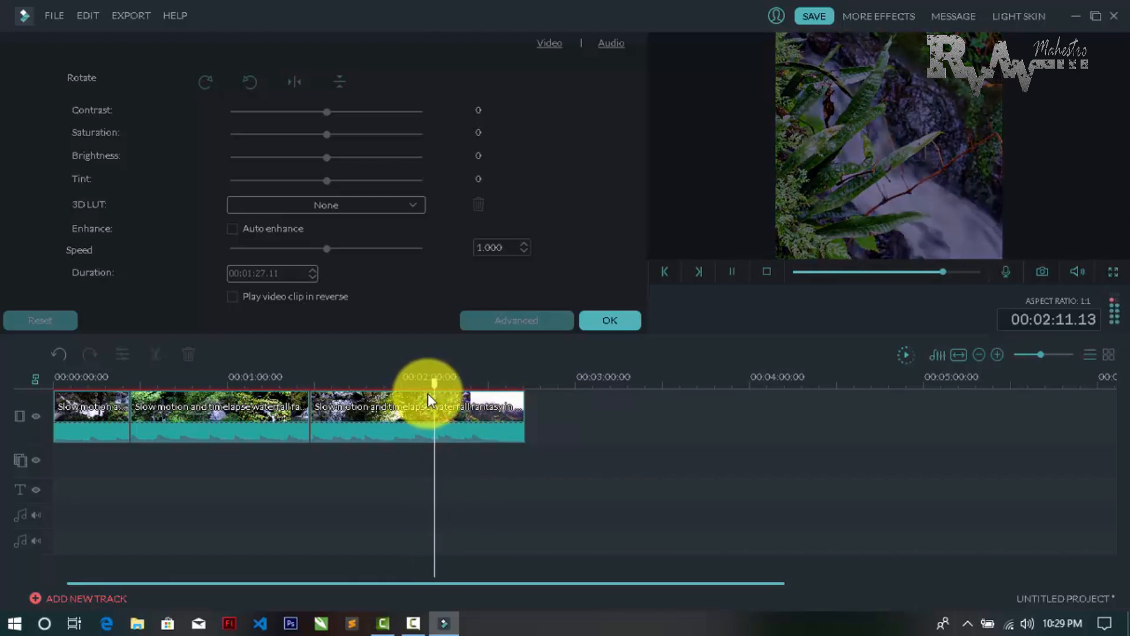
pyautogui.press('space')
pyautogui.click(474, 438)
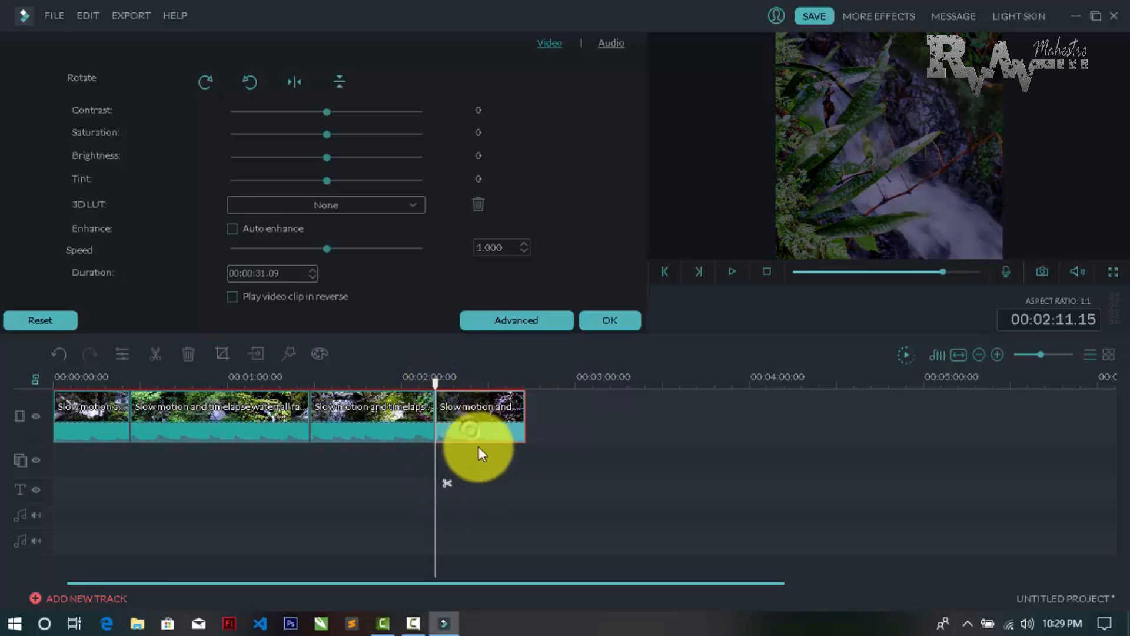
pyautogui.press('Delete')
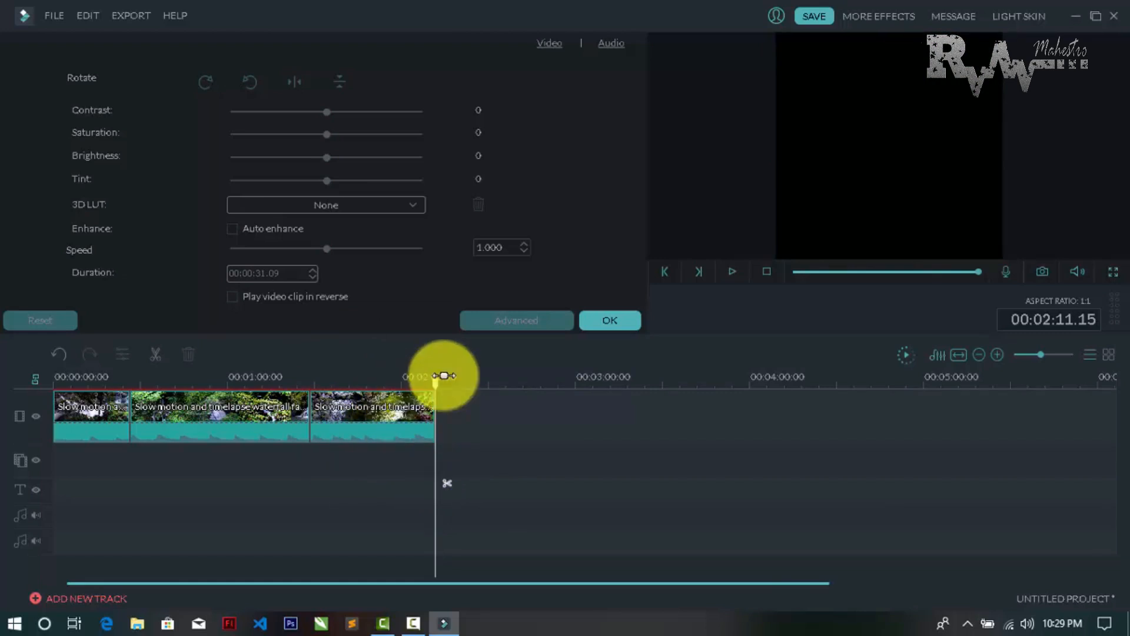
pyautogui.moveTo(436, 388); pyautogui.dragTo(50, 398)
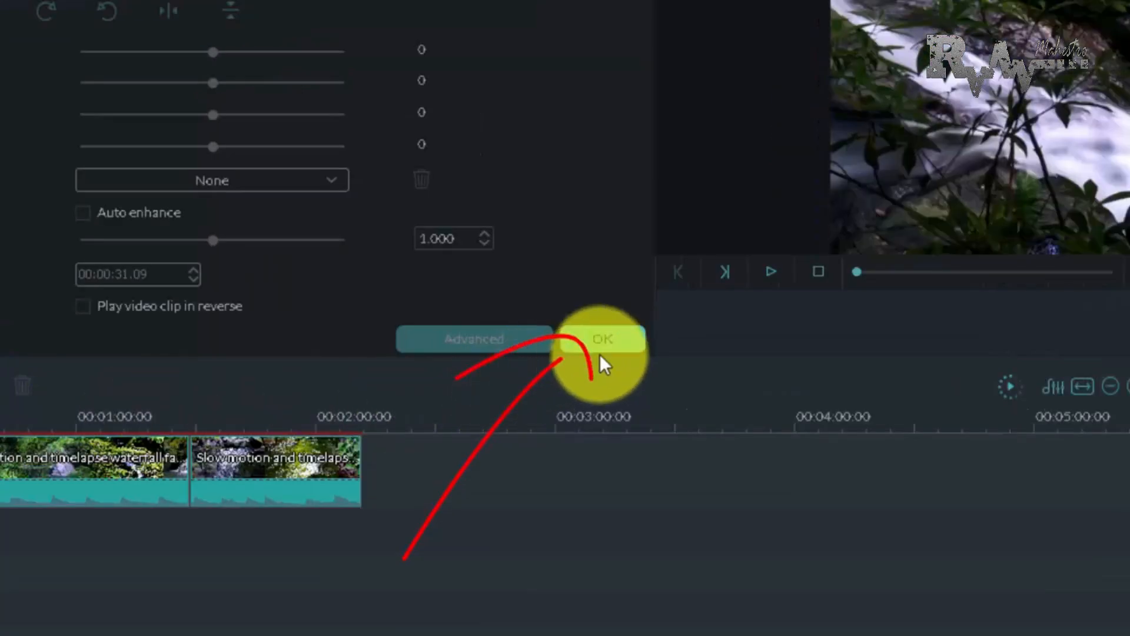
pyautogui.click(610, 320)
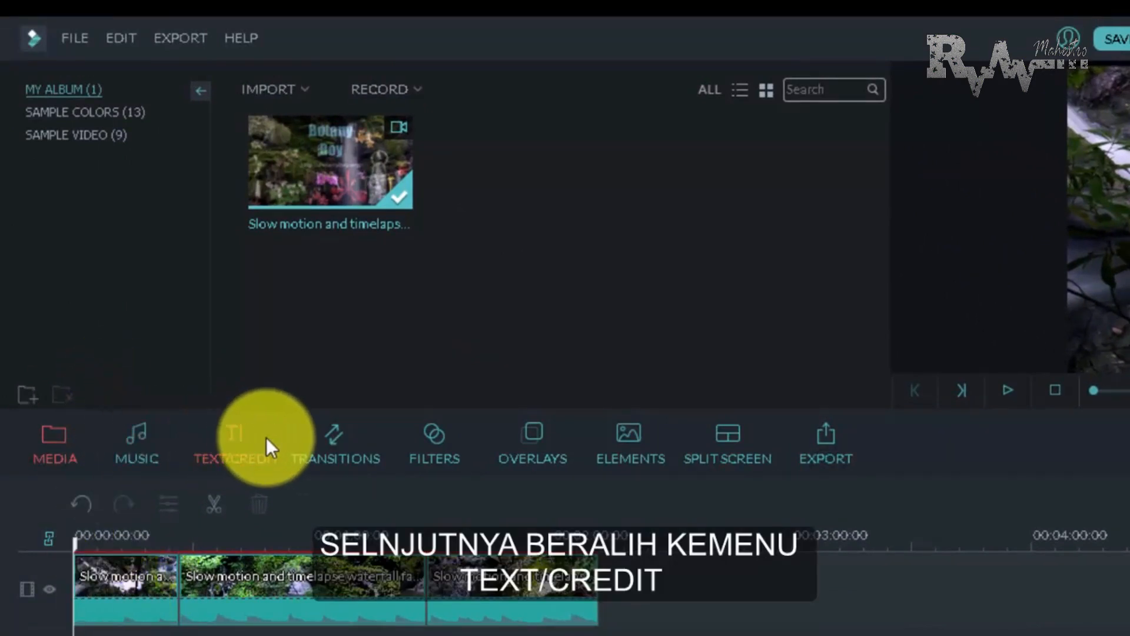
# Browse the full collection of text and credit templates, checking the opener and title designs and which ones still need downloading
pyautogui.click(240, 439)
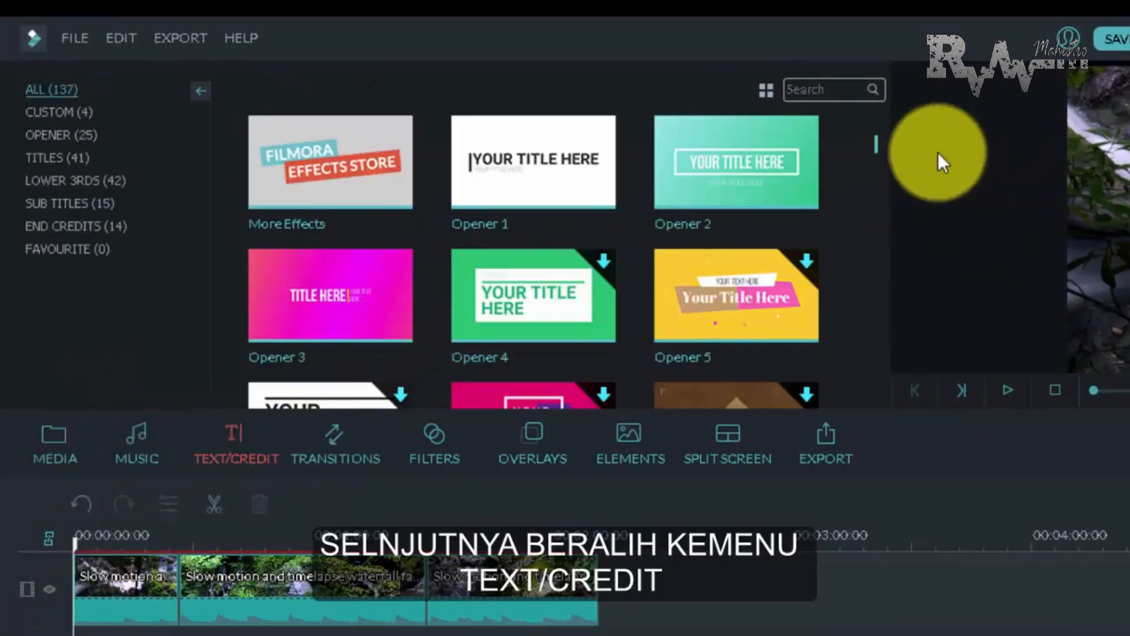
pyautogui.moveTo(880, 140); pyautogui.dragTo(879, 148)
pyautogui.scroll(-5, 883, 148)
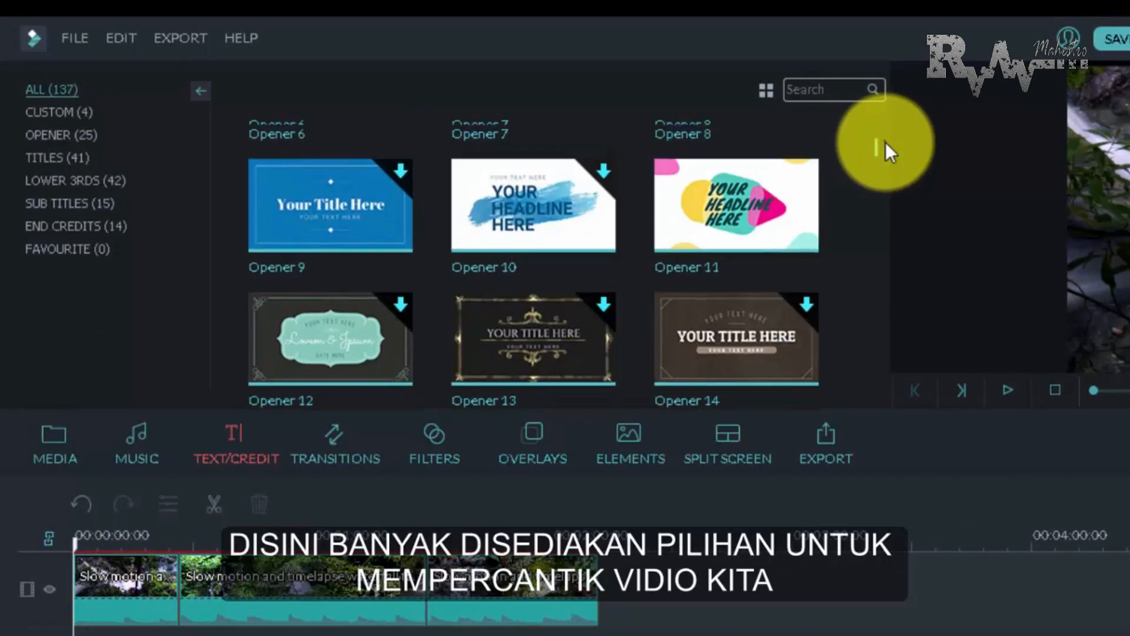
pyautogui.scroll(6, 883, 153)
pyautogui.scroll(-10, 881, 159)
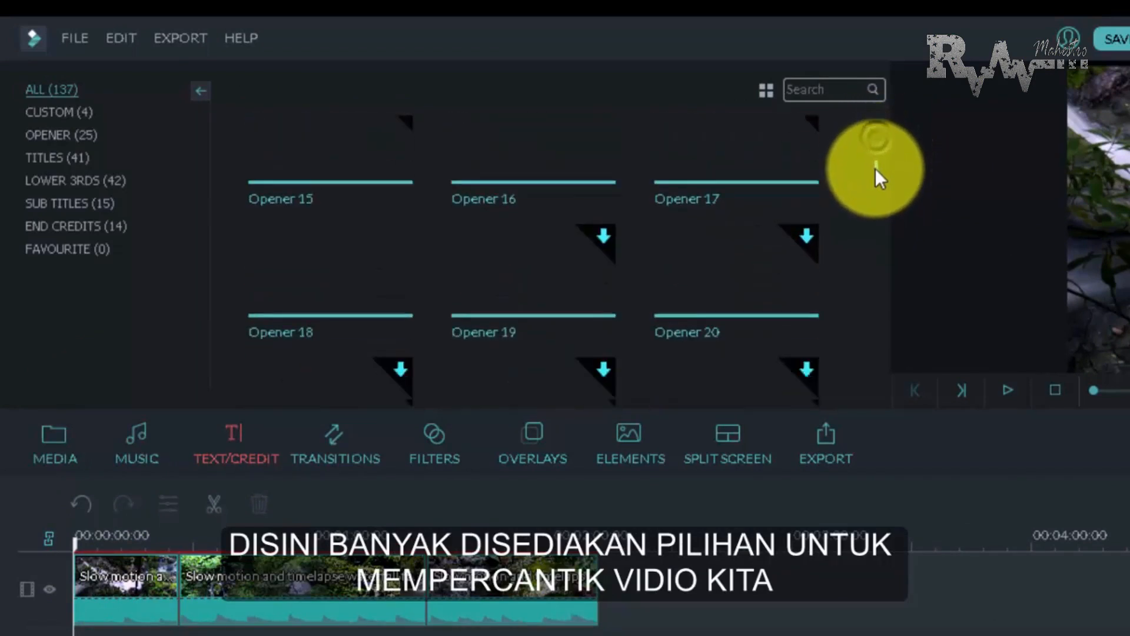
pyautogui.scroll(3, 881, 177)
pyautogui.scroll(7, 881, 165)
pyautogui.scroll(-9, 881, 165)
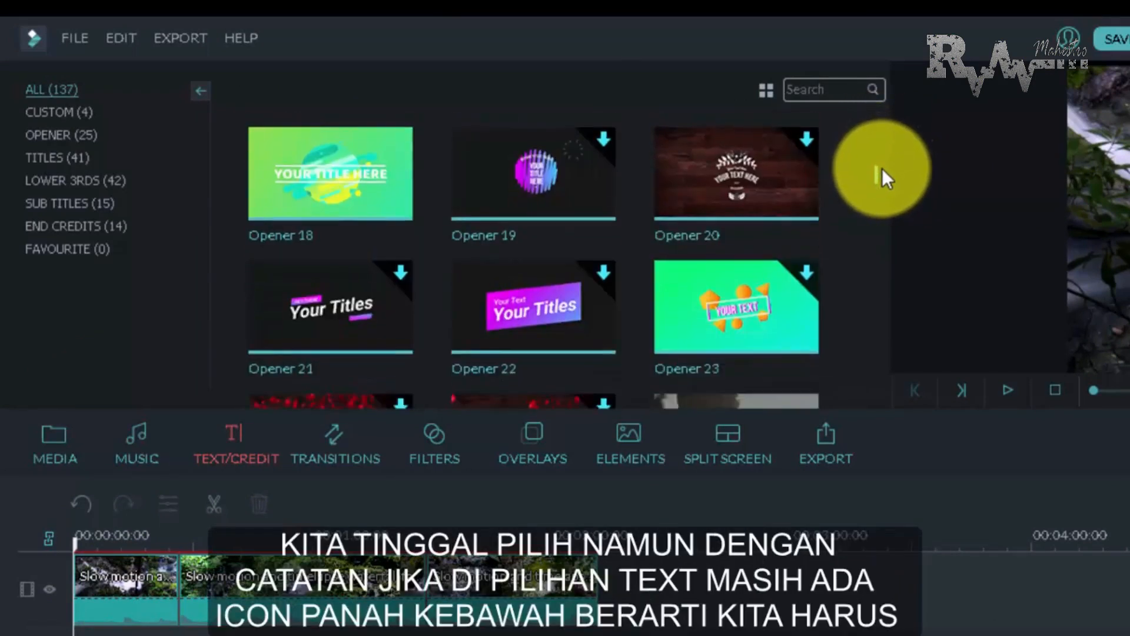
pyautogui.scroll(9, 881, 167)
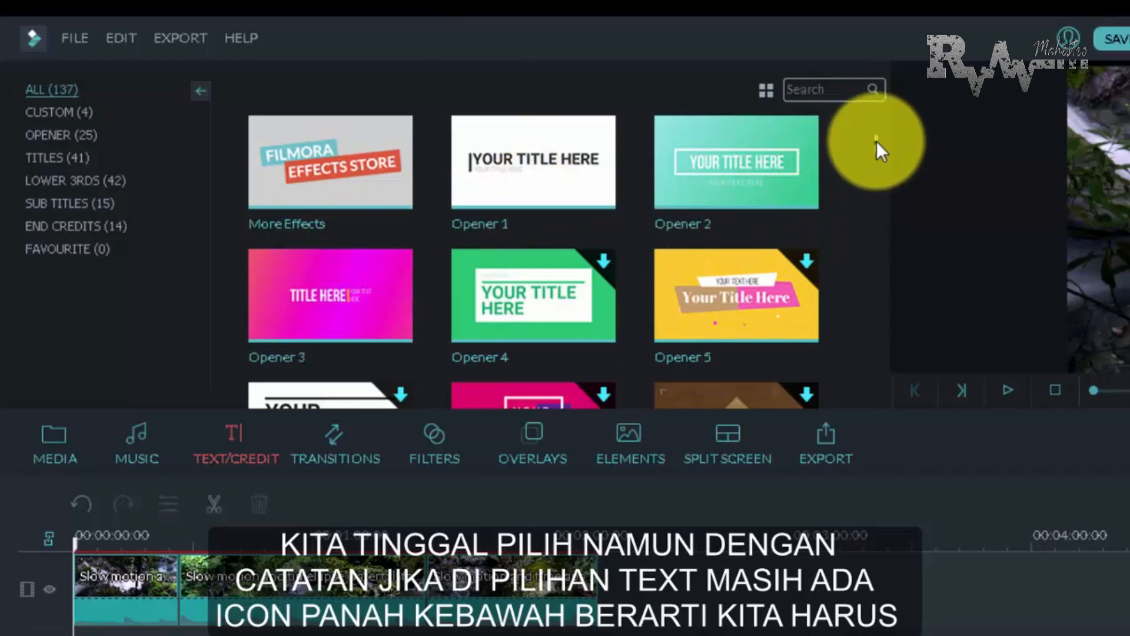
pyautogui.scroll(-9, 874, 172)
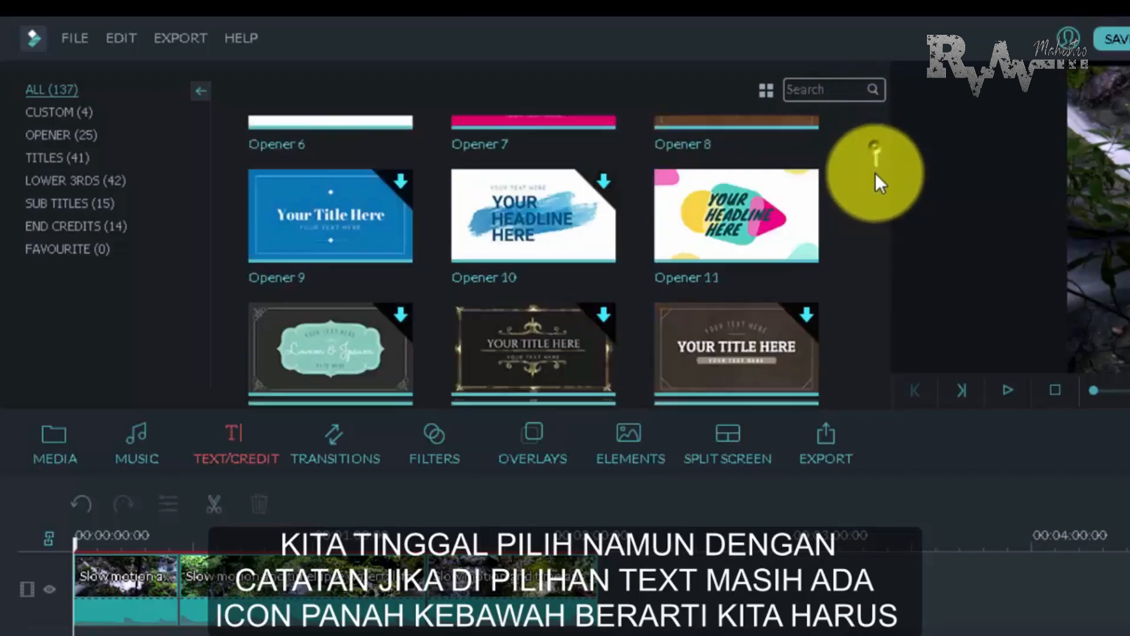
pyautogui.scroll(6, 880, 162)
pyautogui.scroll(4, 881, 153)
pyautogui.scroll(-4, 880, 156)
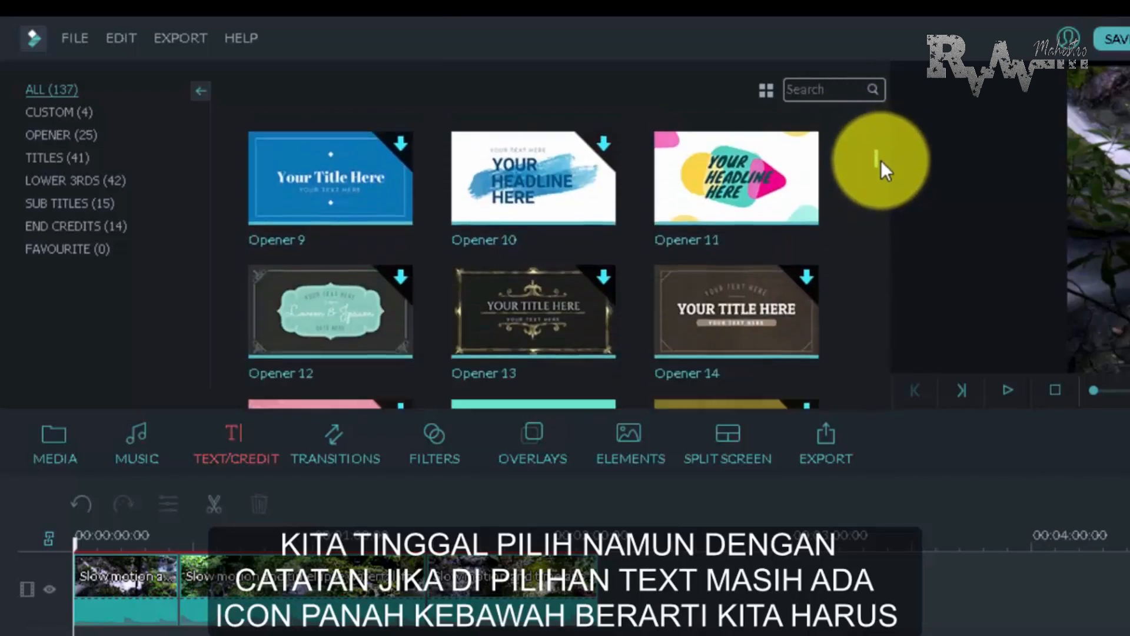
pyautogui.scroll(6, 881, 148)
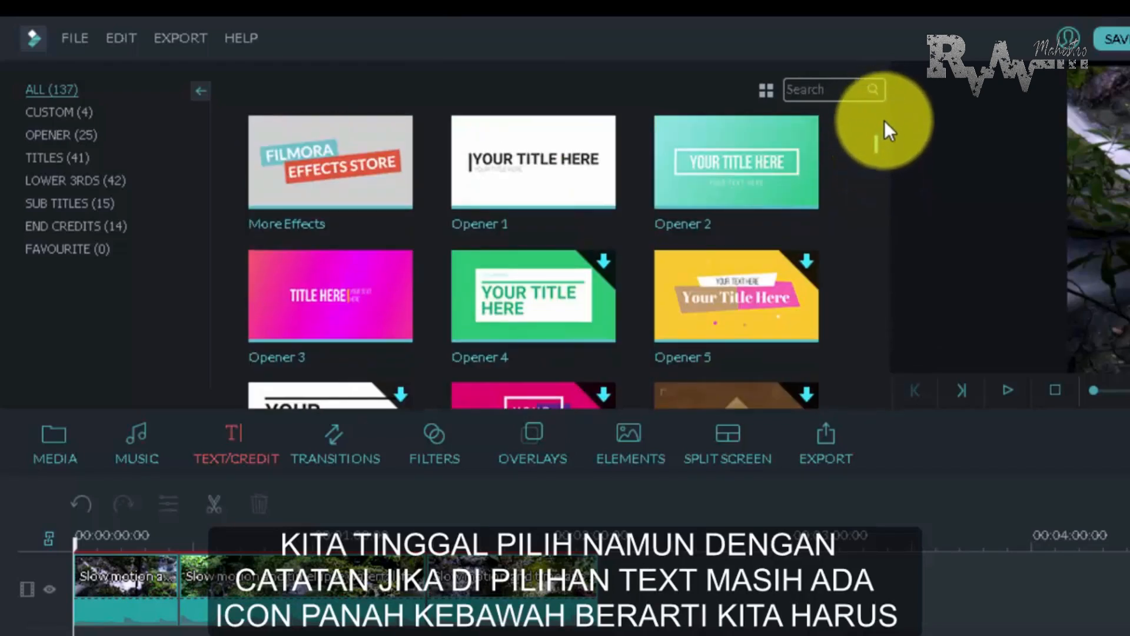
pyautogui.scroll(-6, 899, 162)
pyautogui.scroll(-4, 901, 165)
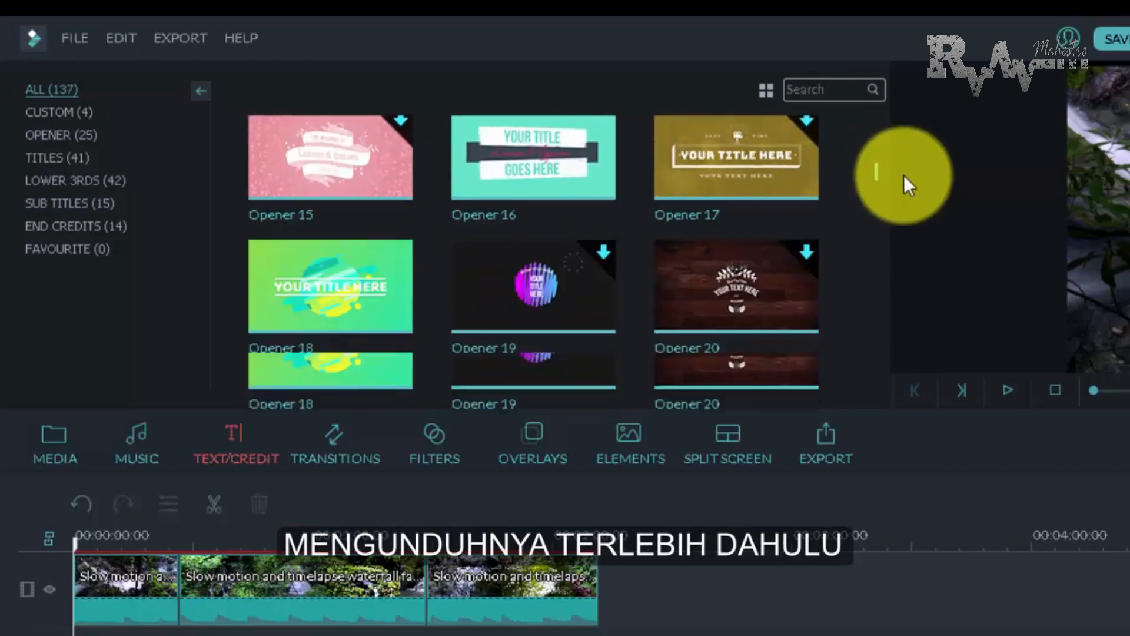
pyautogui.scroll(5, 907, 170)
pyautogui.scroll(-15, 909, 171)
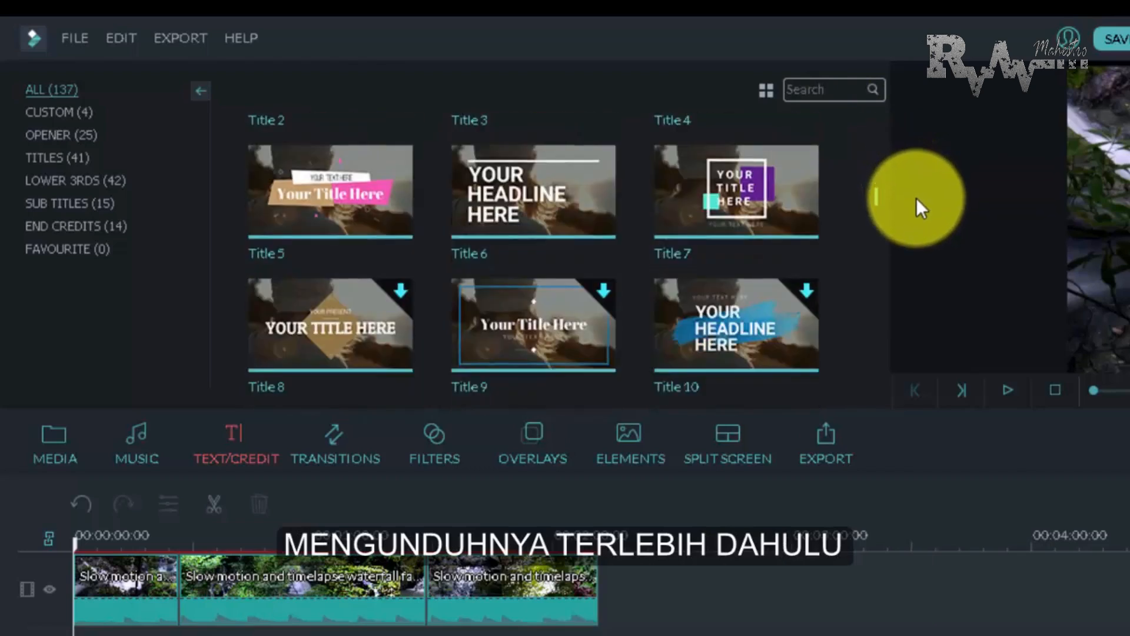
pyautogui.scroll(-8, 916, 200)
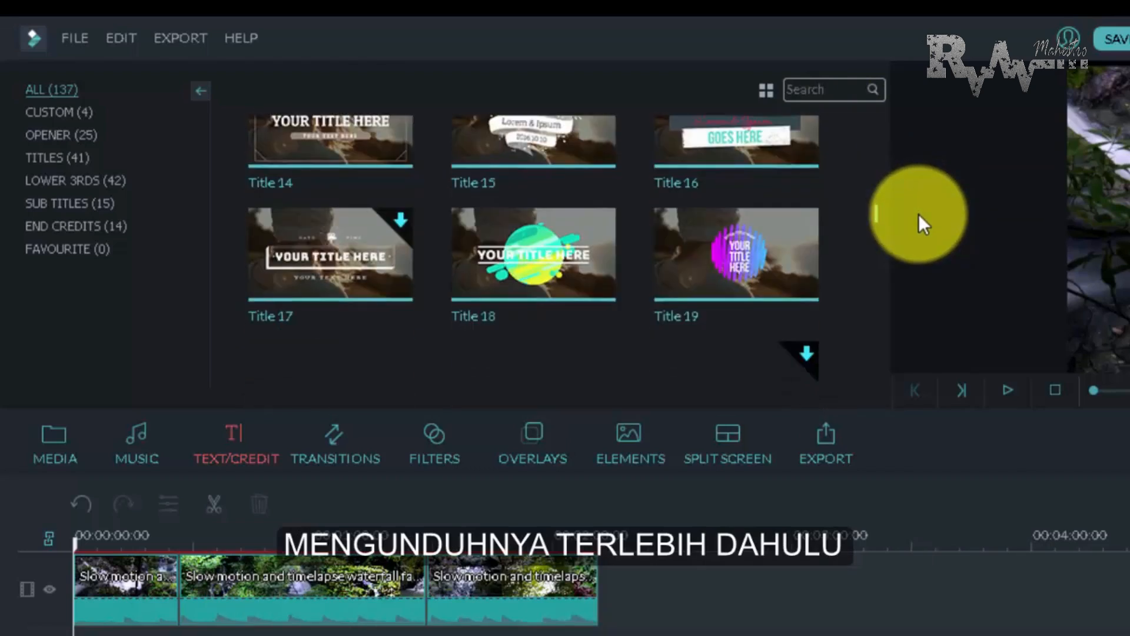
pyautogui.scroll(-6, 920, 227)
pyautogui.scroll(6, 922, 230)
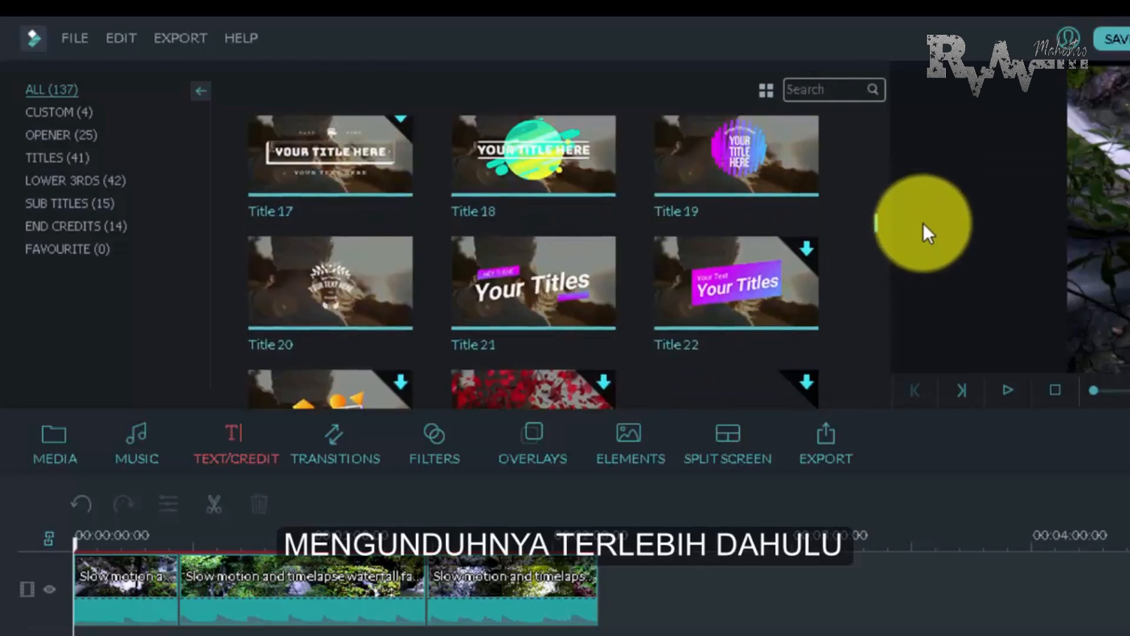
pyautogui.scroll(-2, 924, 227)
pyautogui.scroll(-5, 923, 241)
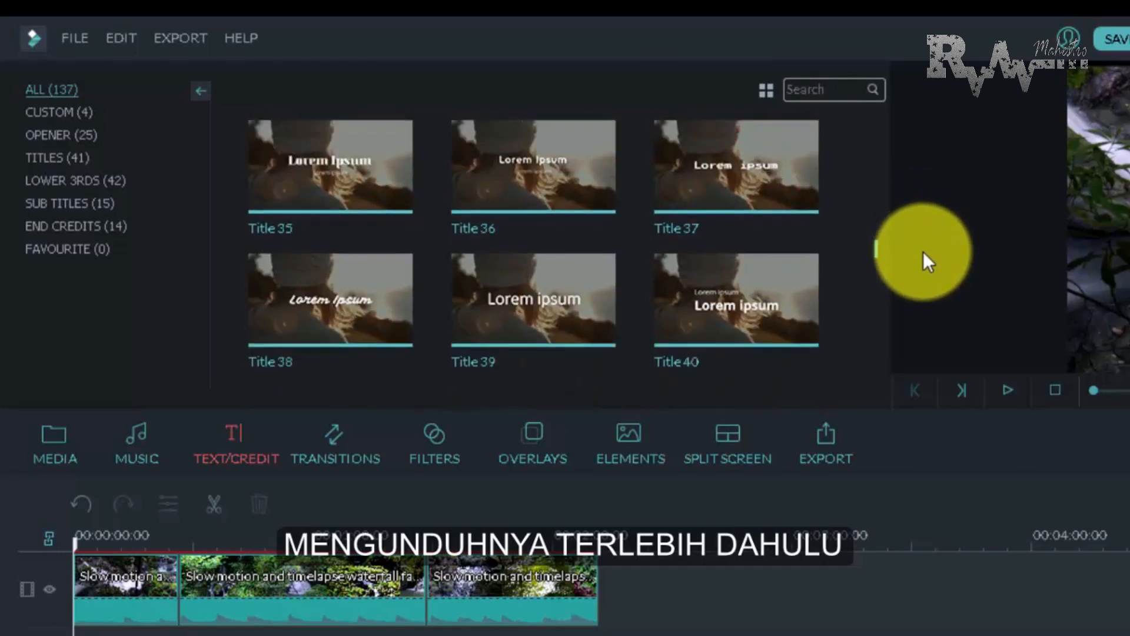
pyautogui.scroll(2, 924, 247)
pyautogui.scroll(10, 920, 212)
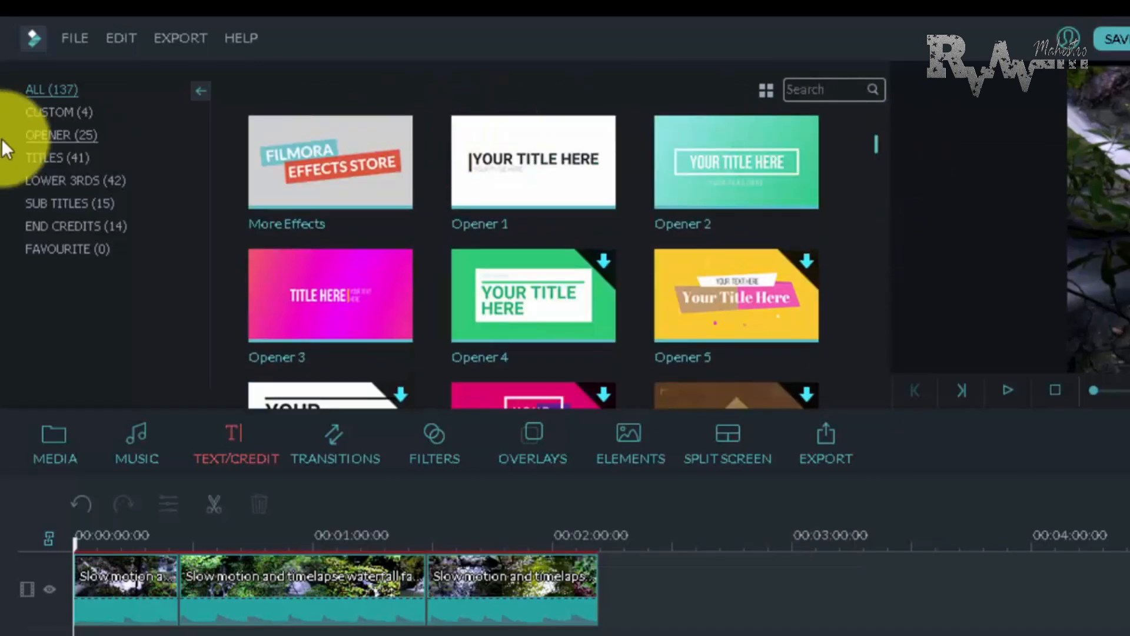
# Insert the Opener 16 template from the Opener category at the very beginning of the timeline, before the first waterfall clip
pyautogui.click(77, 119)
pyautogui.click(64, 135)
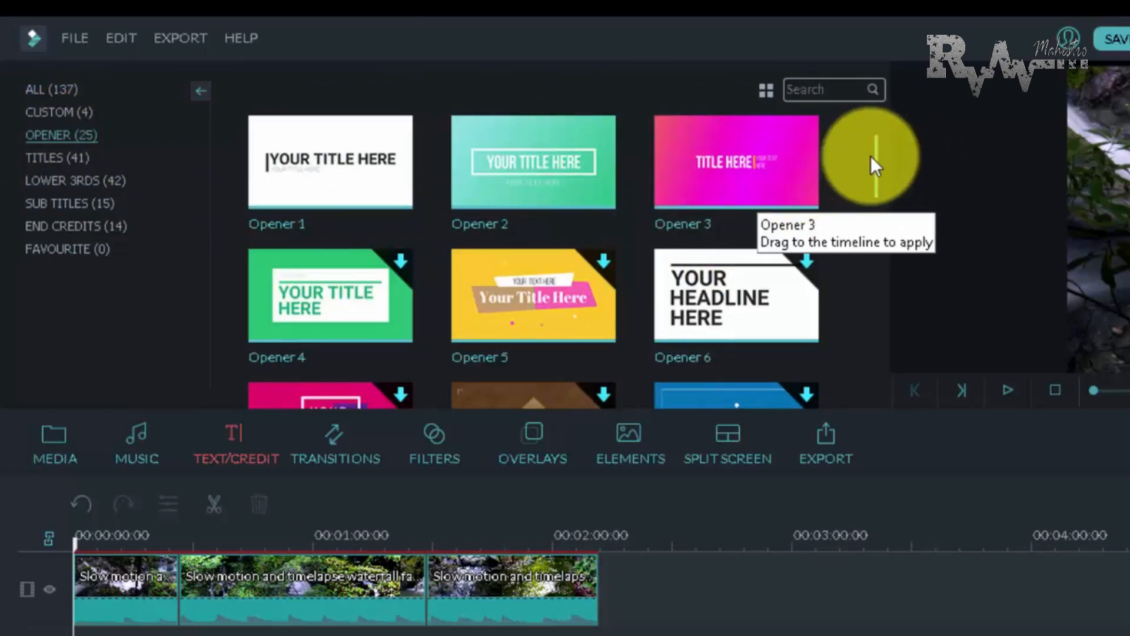
pyautogui.scroll(-5, 878, 147)
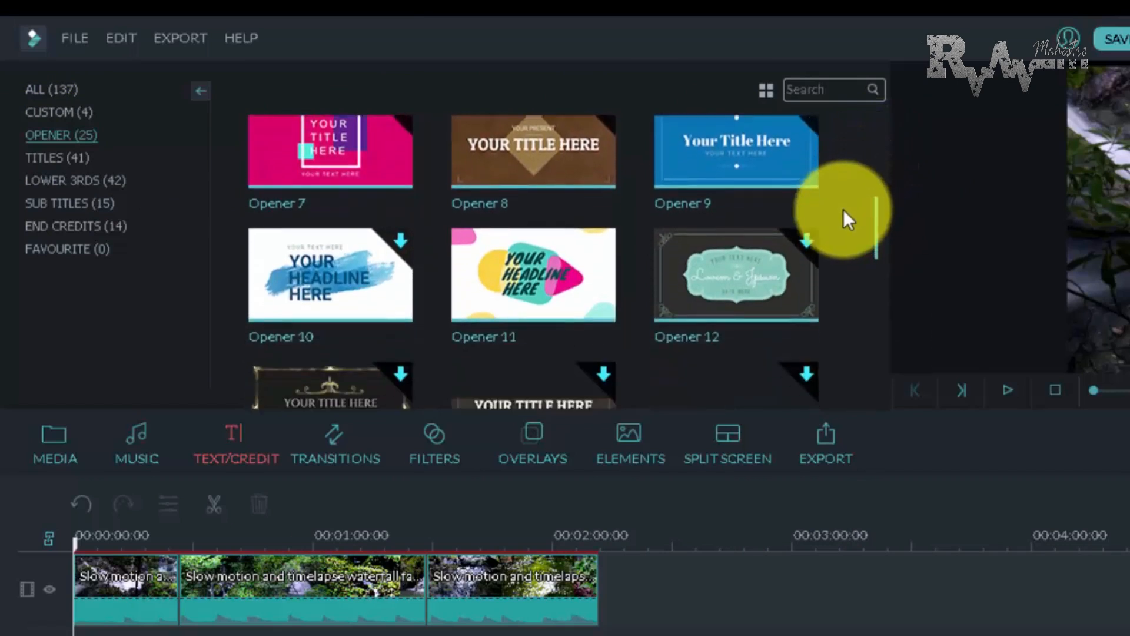
pyautogui.scroll(-3, 839, 221)
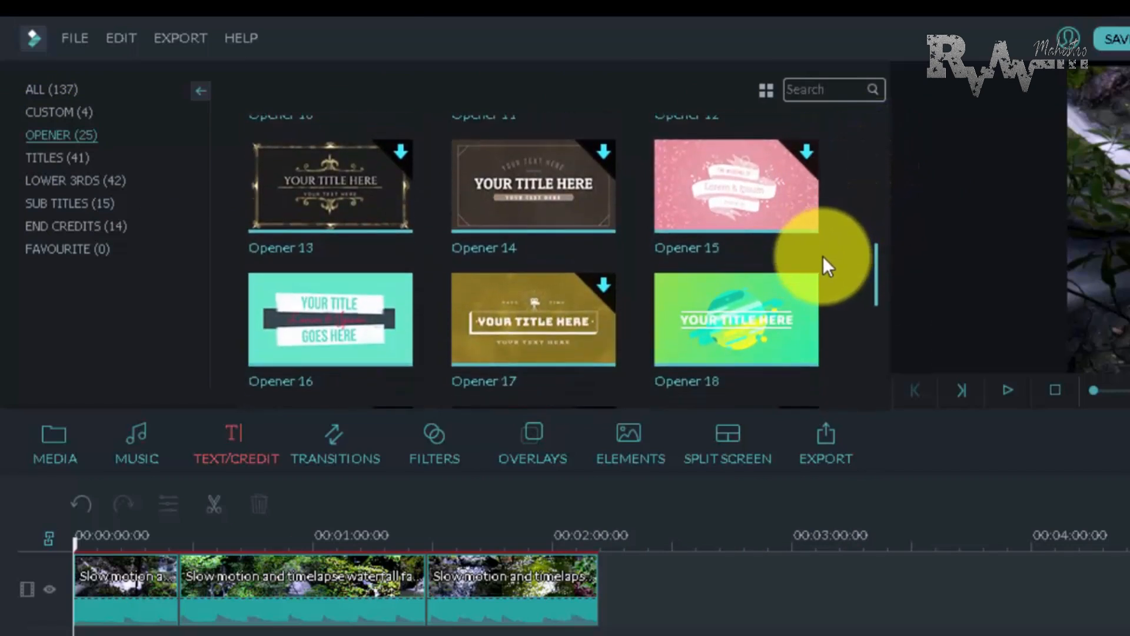
pyautogui.click(326, 316)
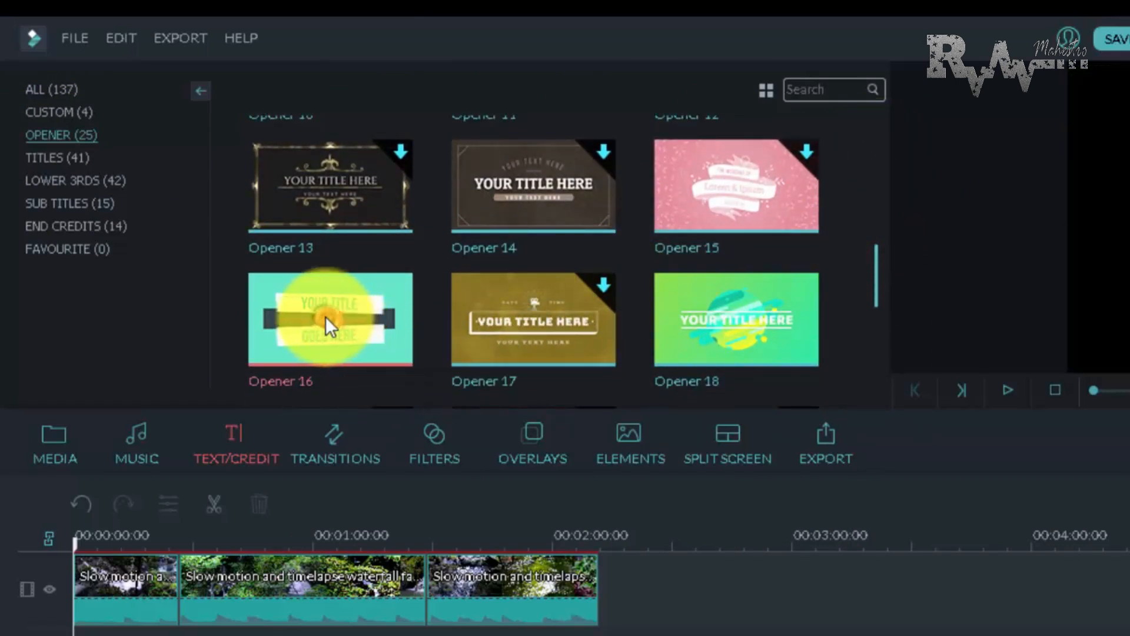
pyautogui.doubleClick(326, 318)
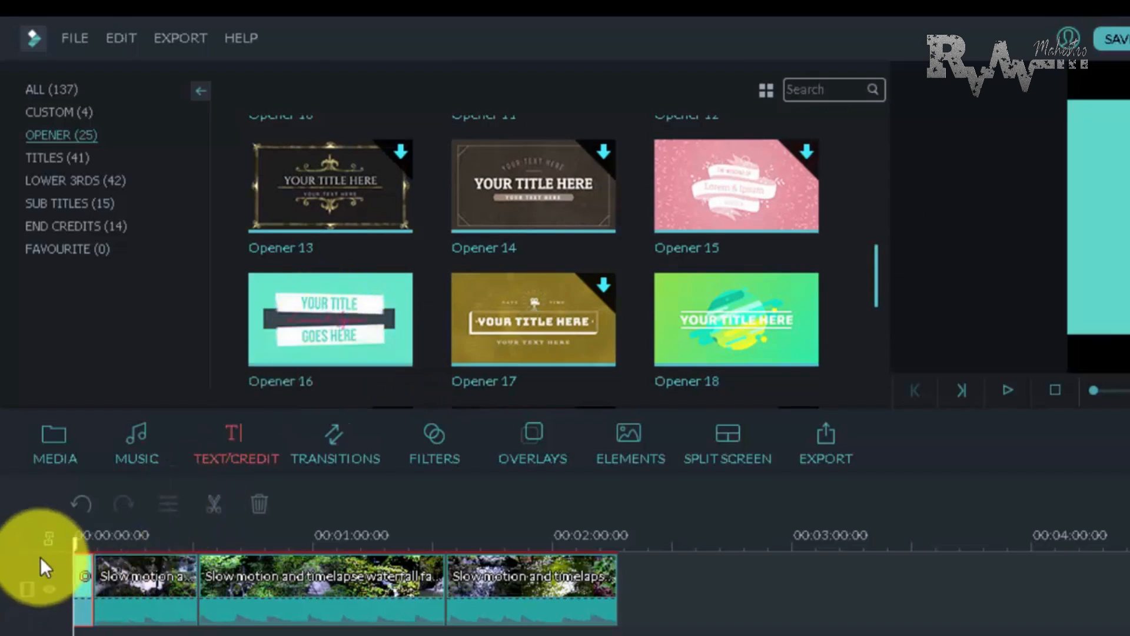
pyautogui.moveTo(75, 540); pyautogui.dragTo(42, 553)
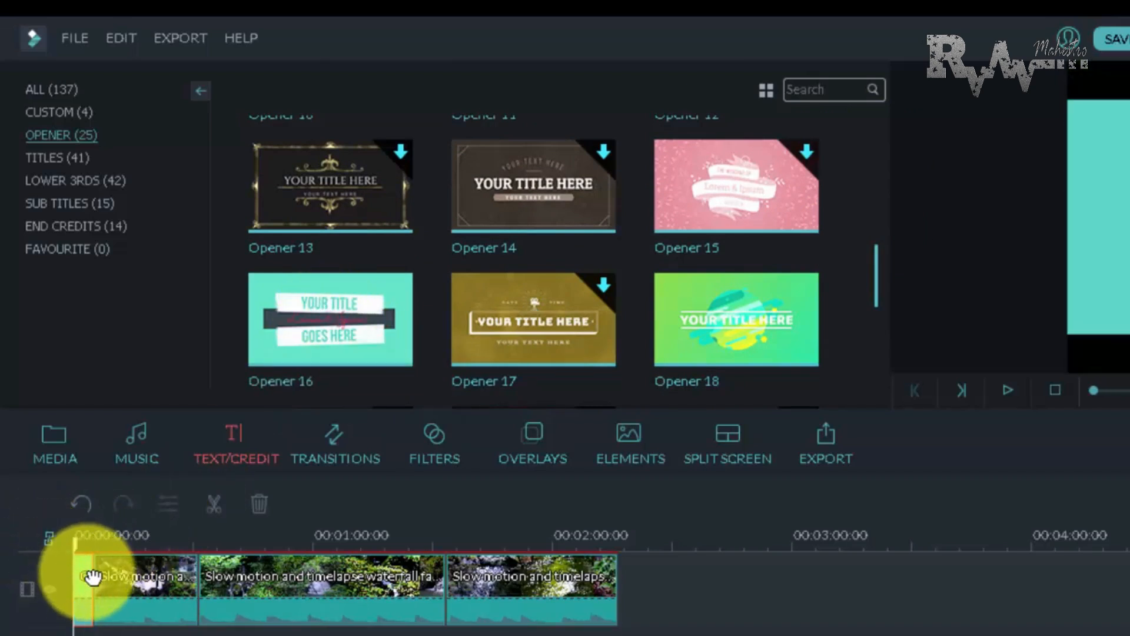
# Crop the opener clip to a 1:1 area centred horizontally so it fills the square frame, and start its preview
pyautogui.doubleClick(87, 596)
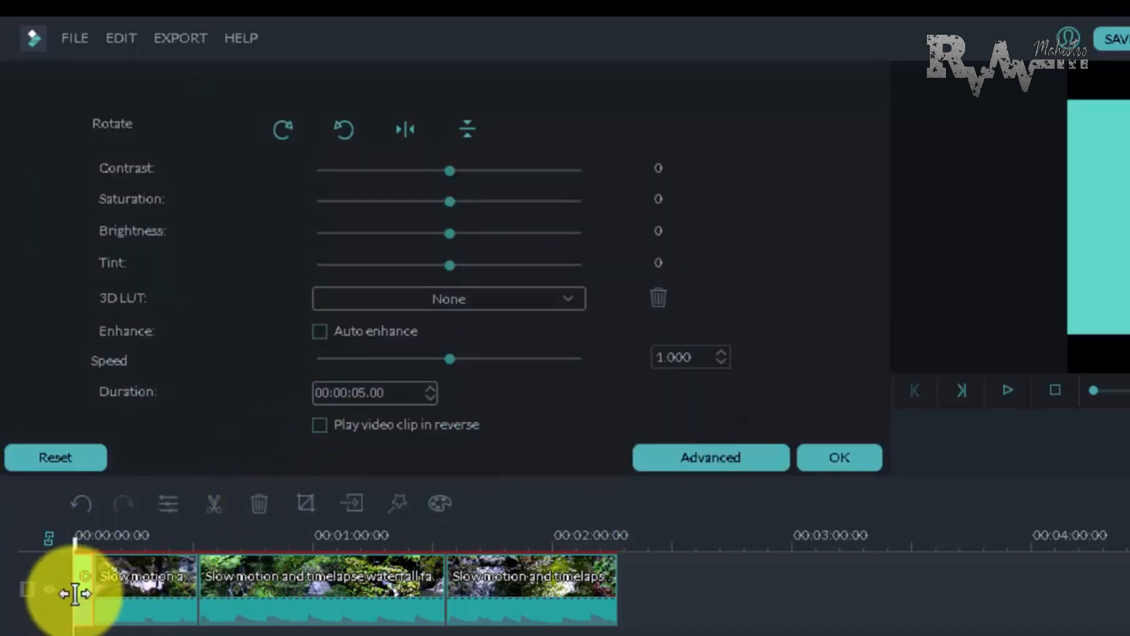
pyautogui.click(305, 503)
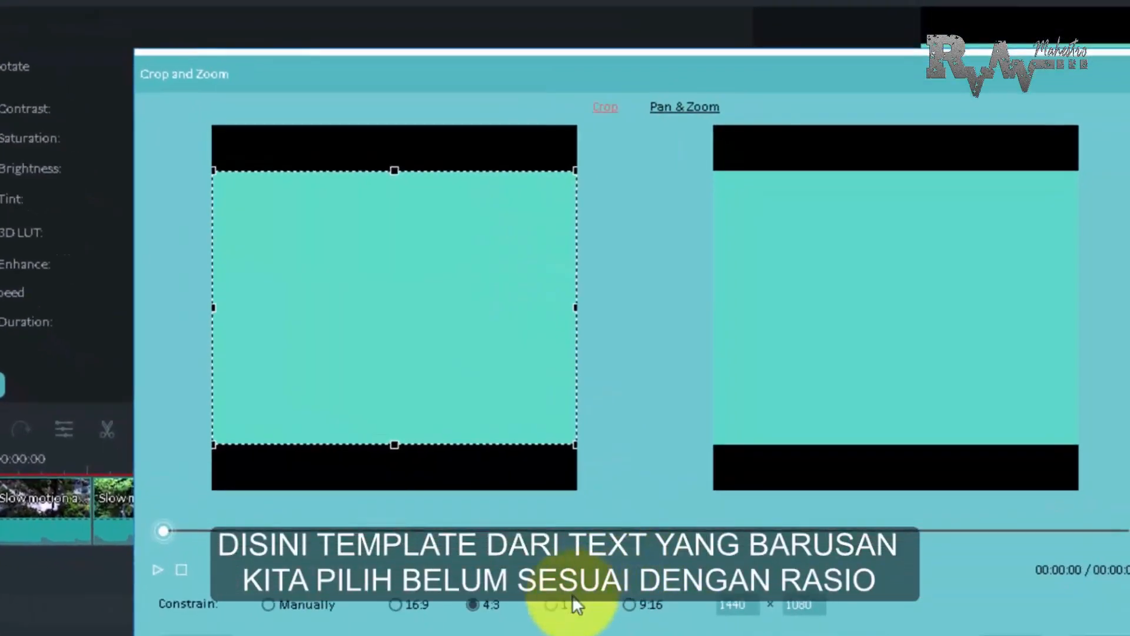
pyautogui.click(567, 601)
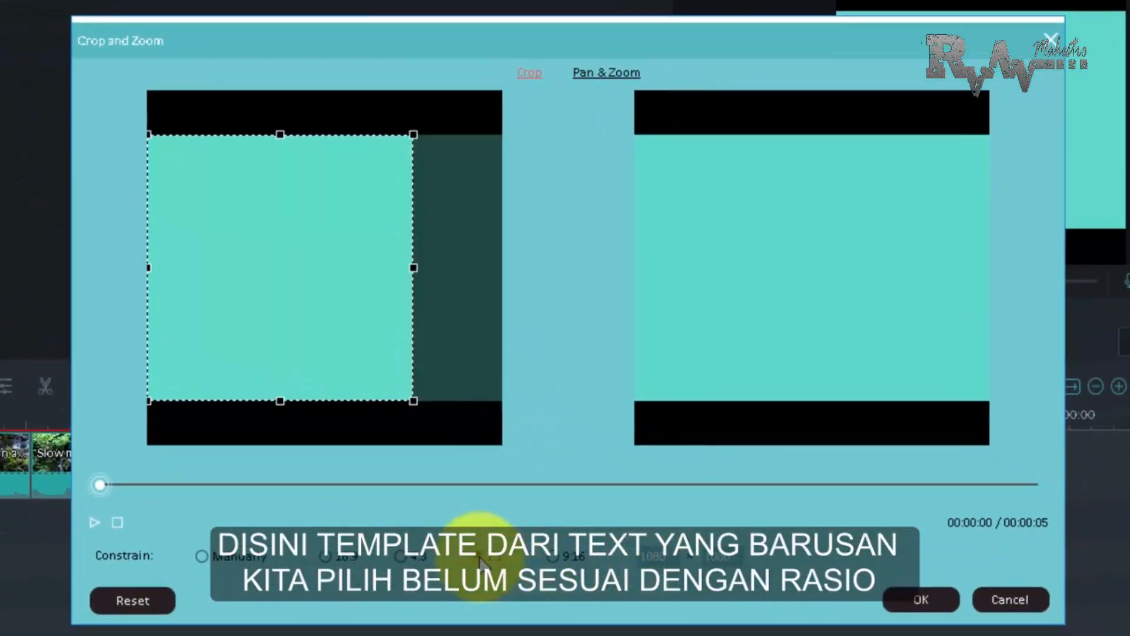
pyautogui.moveTo(368, 373); pyautogui.dragTo(339, 334)
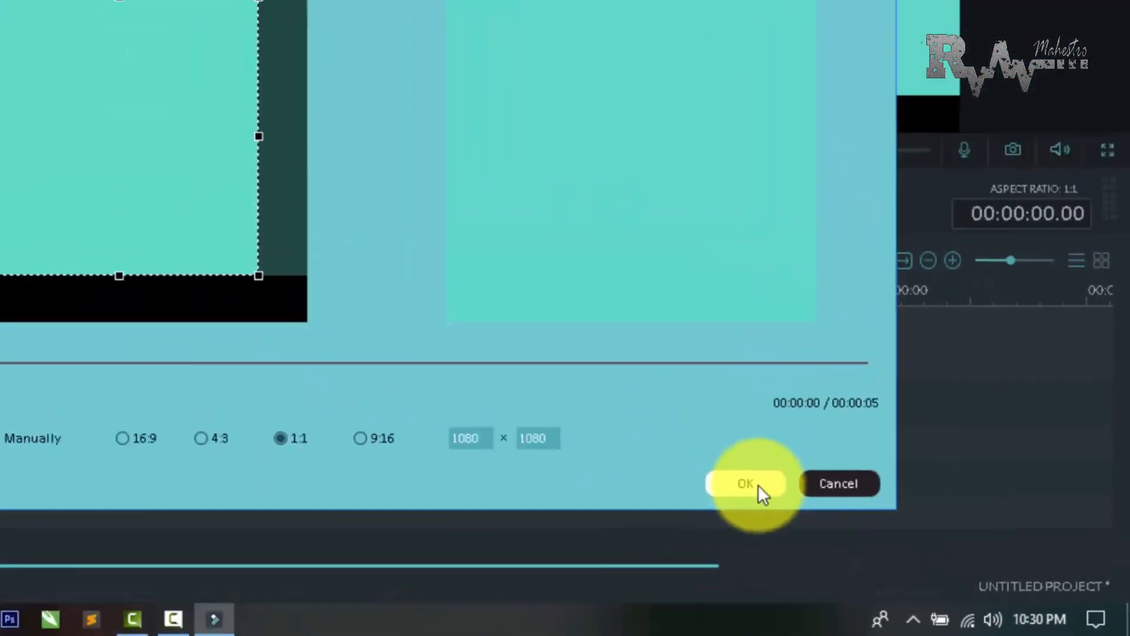
pyautogui.click(921, 599)
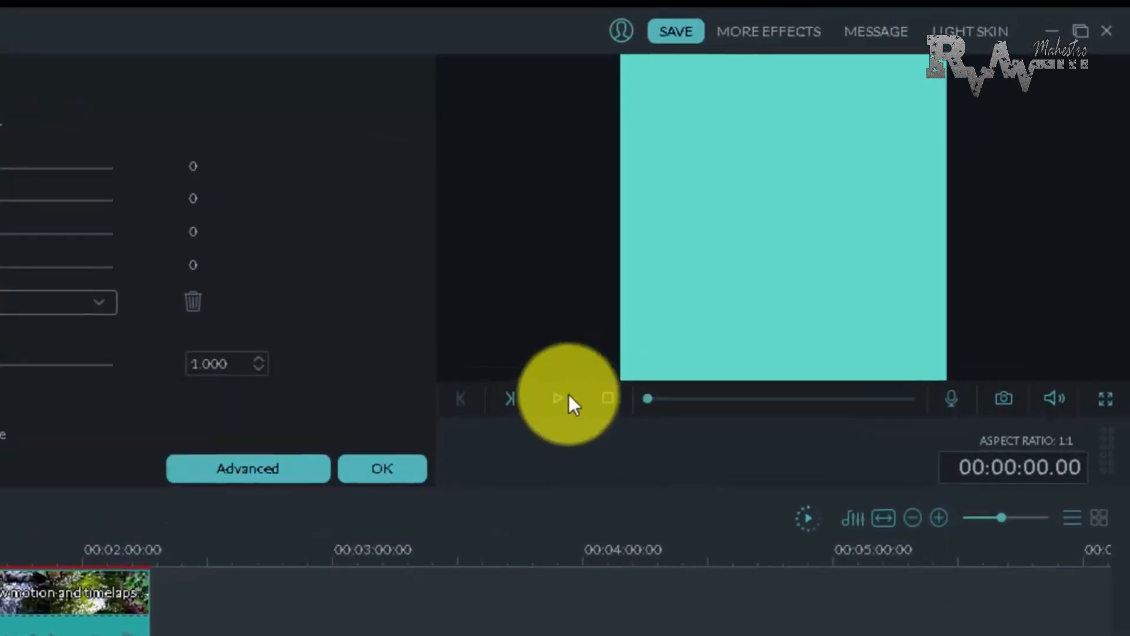
pyautogui.click(404, 498)
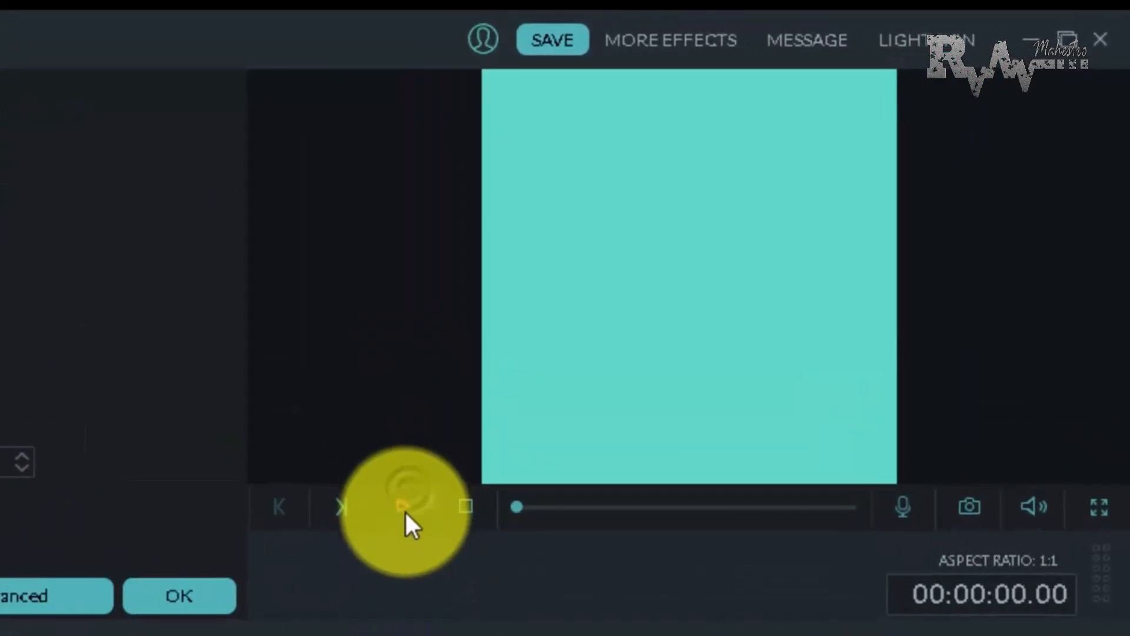
# Play the cropped opener in the preview and pause it once the full title design is shown
pyautogui.click(405, 513)
pyautogui.click(405, 507)
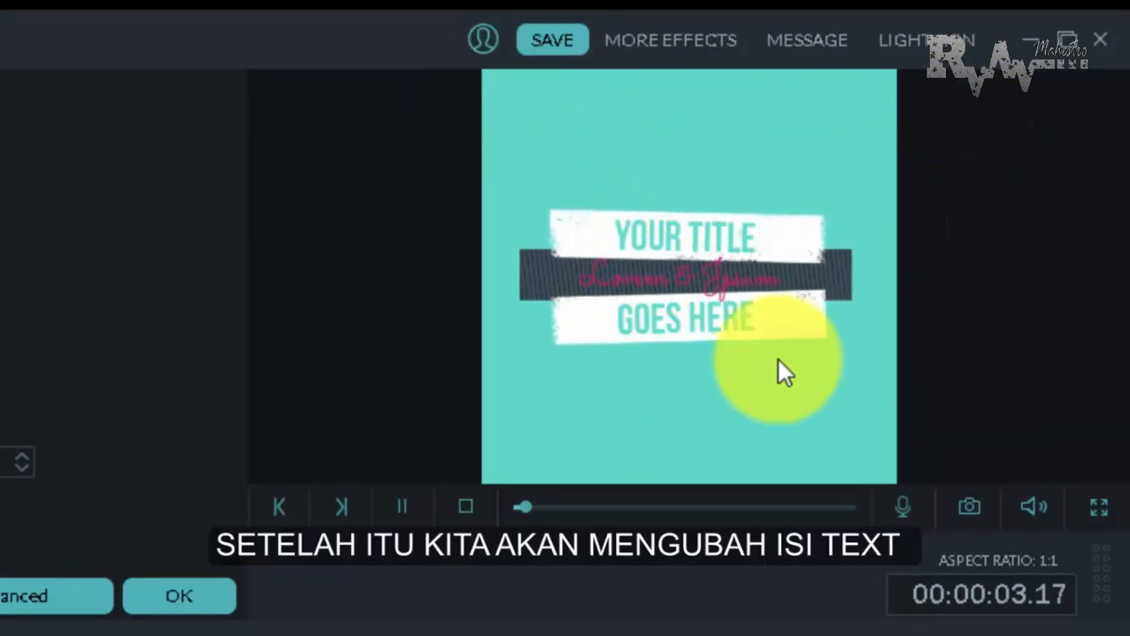
pyautogui.click(402, 507)
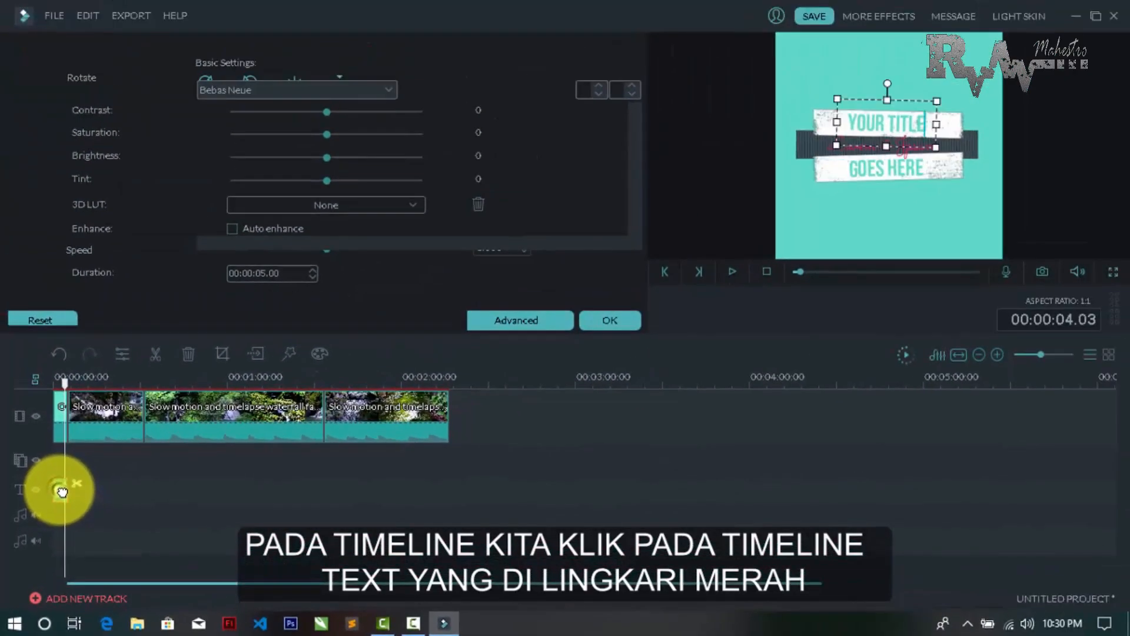
# Open the opener's text for editing, replacing the upper line with "time lapse" and the lower line with "nature"
pyautogui.doubleClick(79, 452)
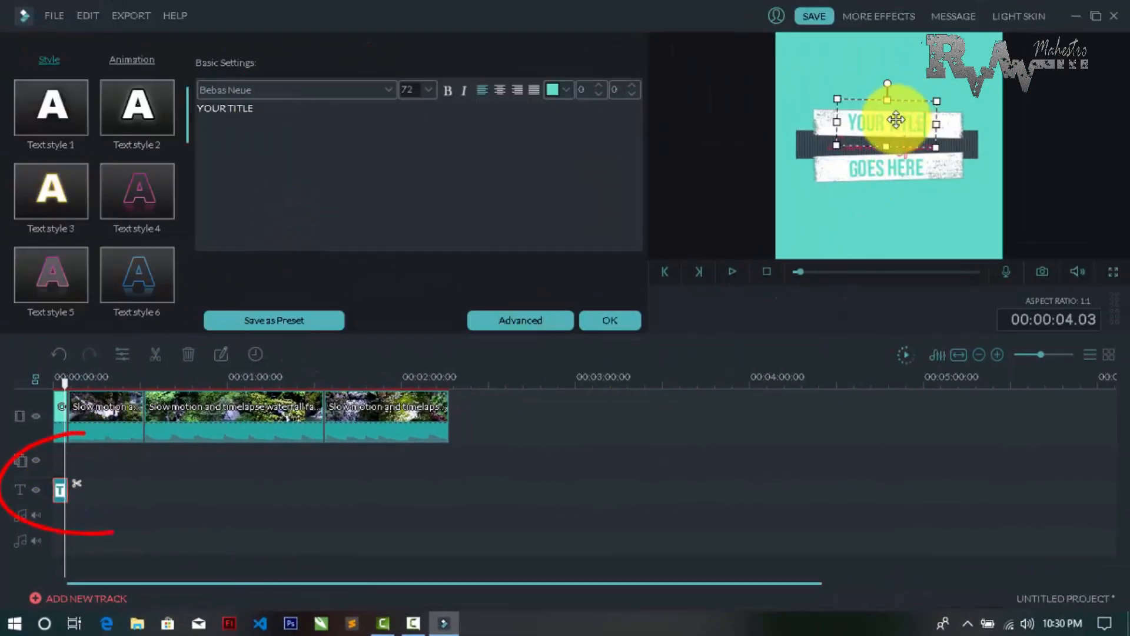
pyautogui.moveTo(313, 115); pyautogui.dragTo(169, 112)
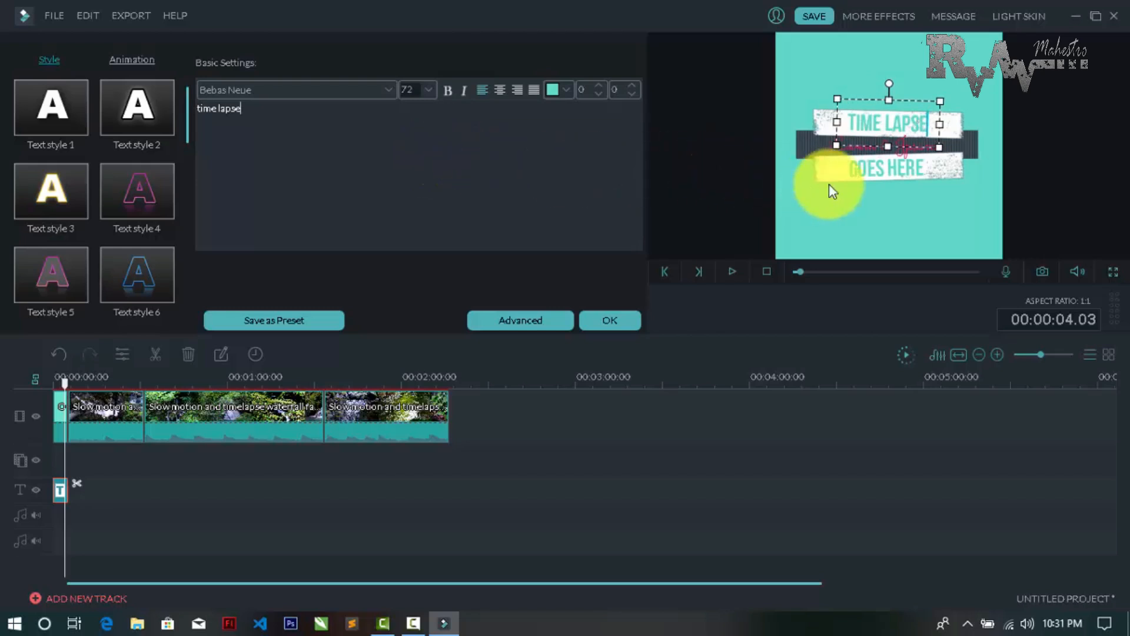
pyautogui.click(895, 167)
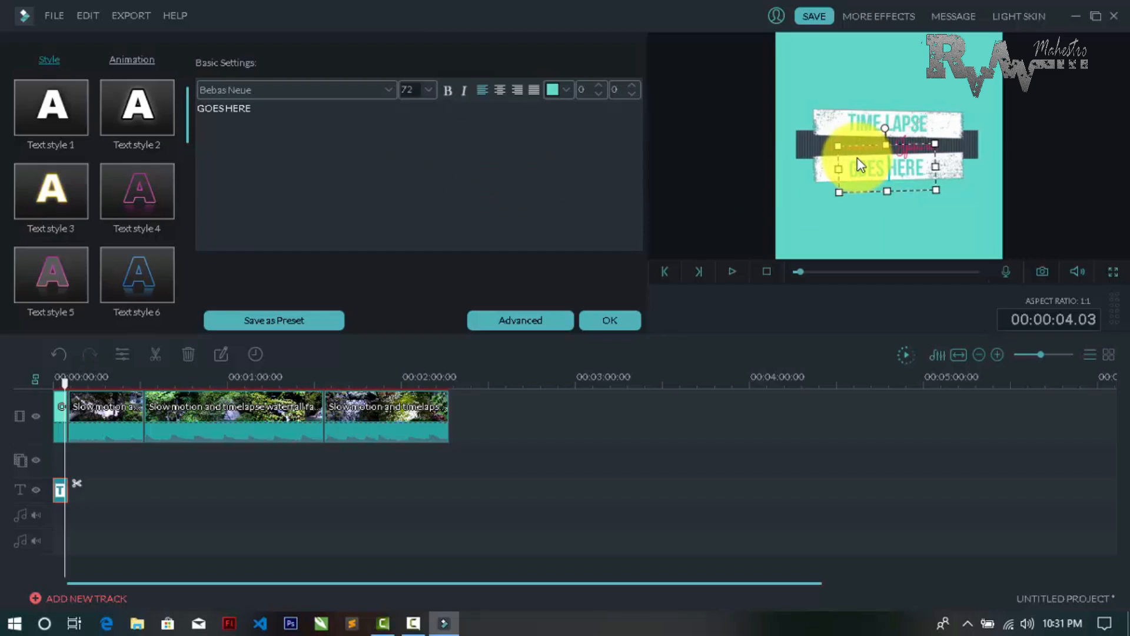
pyautogui.press('BackSpace')
pyautogui.press('BackSpace')
pyautogui.press('BackSpace')
pyautogui.press('BackSpace')
pyautogui.press('BackSpace')
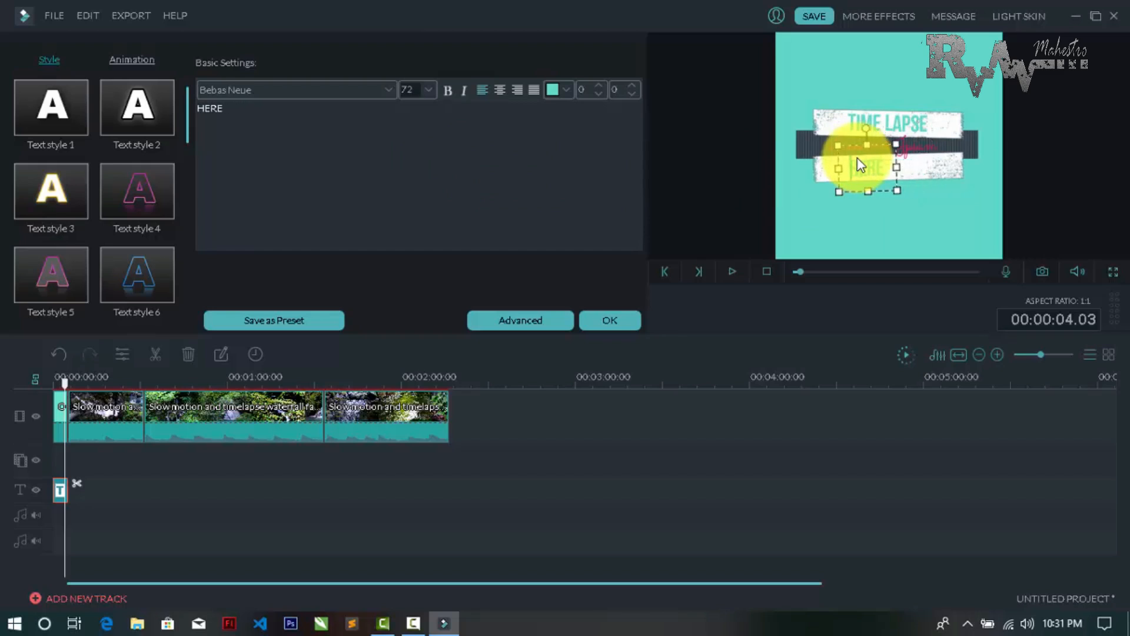
pyautogui.press('BackSpace')
pyautogui.press('BackSpace')
pyautogui.press('BackSpace')
pyautogui.press('BackSpace')
pyautogui.write('natur')
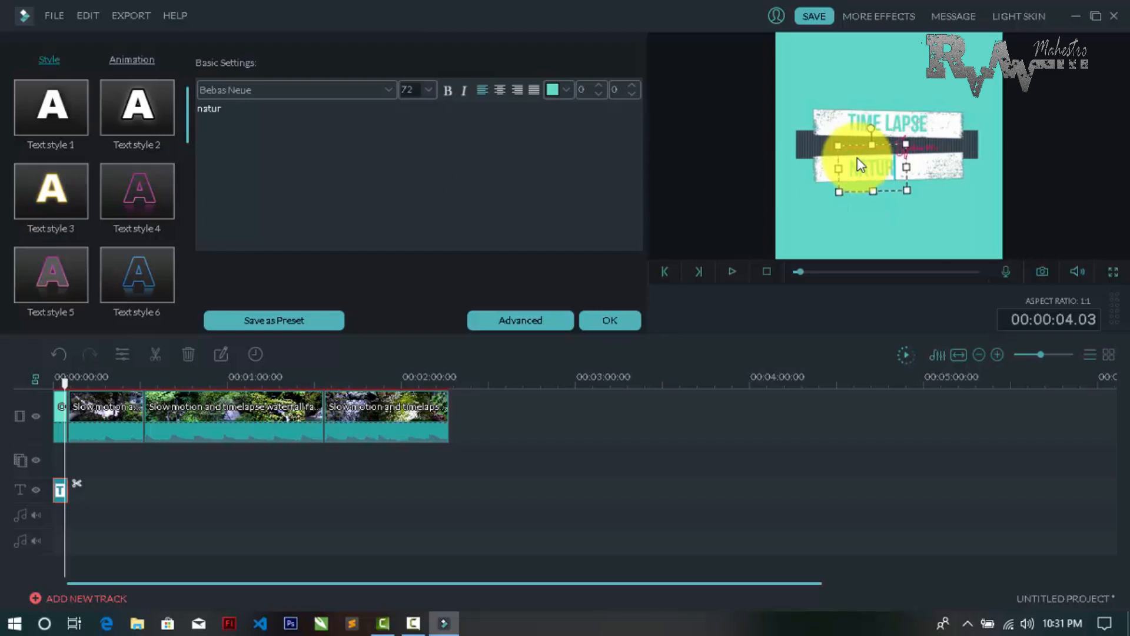
pyautogui.write('e')
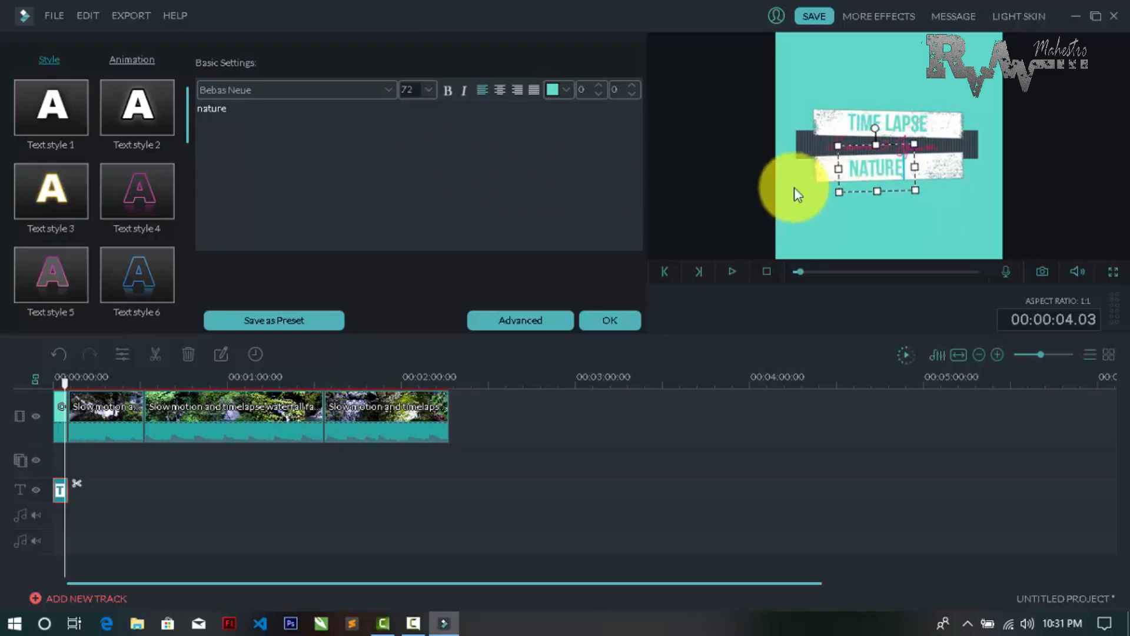
# Replace the opener's middle script line "Lorem & Ipsum" with "slow motion" and deselect the text box
pyautogui.click(815, 166)
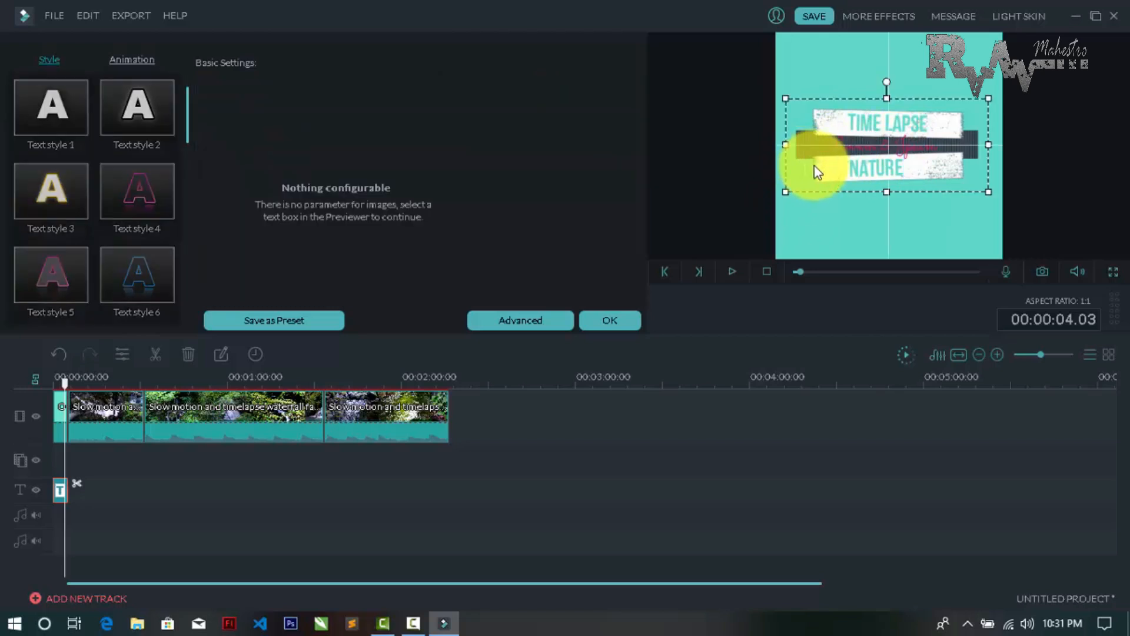
pyautogui.click(925, 147)
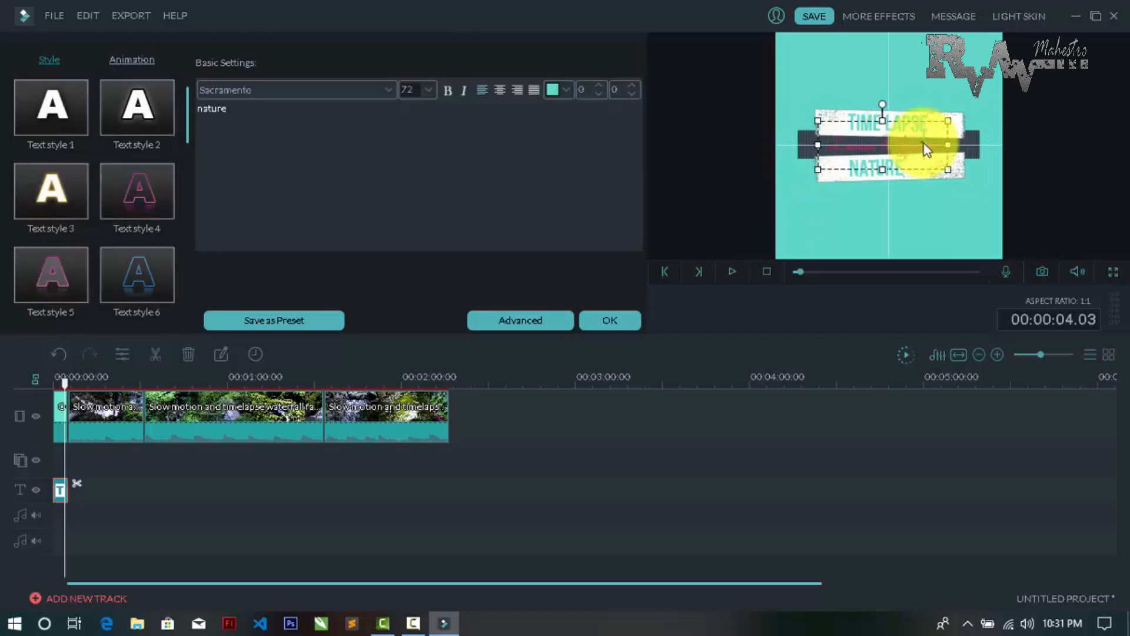
pyautogui.click(932, 149)
pyautogui.doubleClick(940, 155)
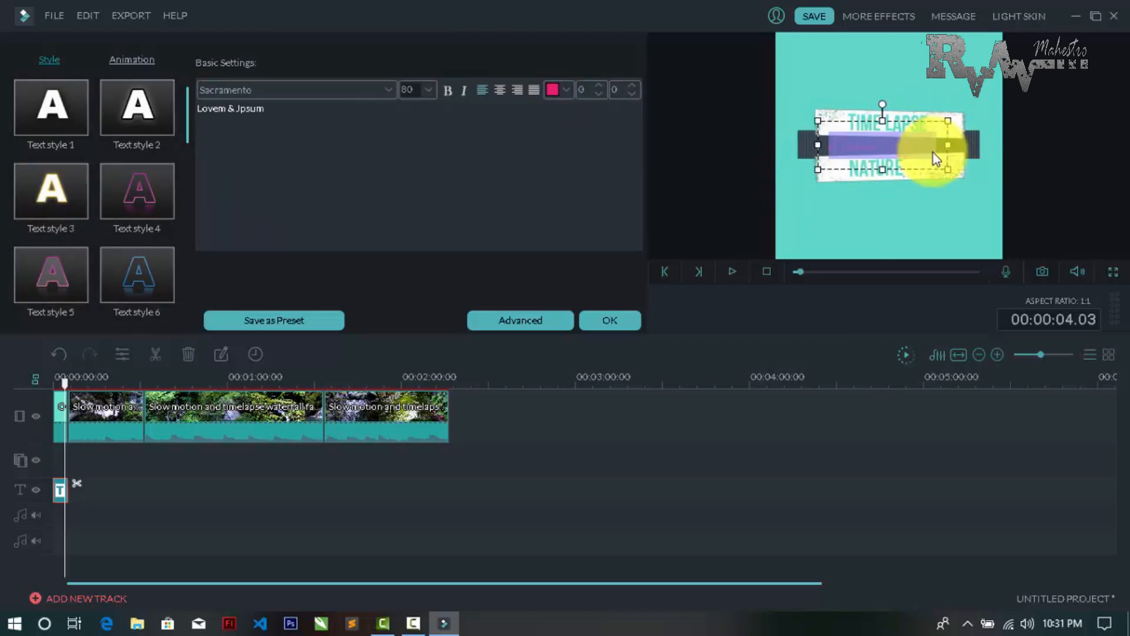
pyautogui.press('BackSpace')
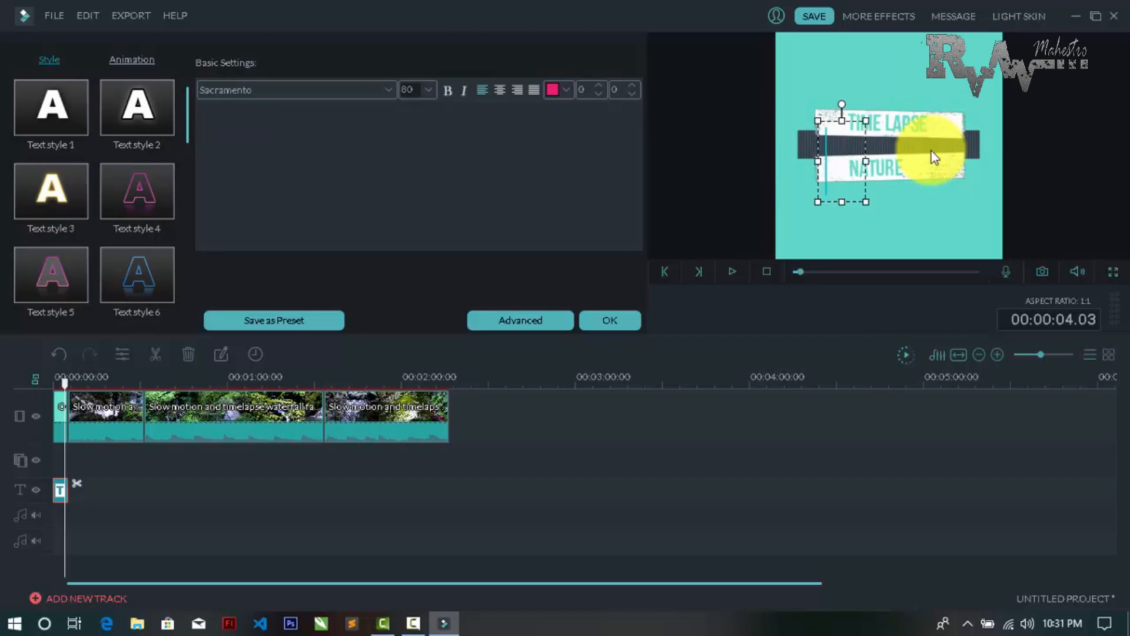
pyautogui.write('s')
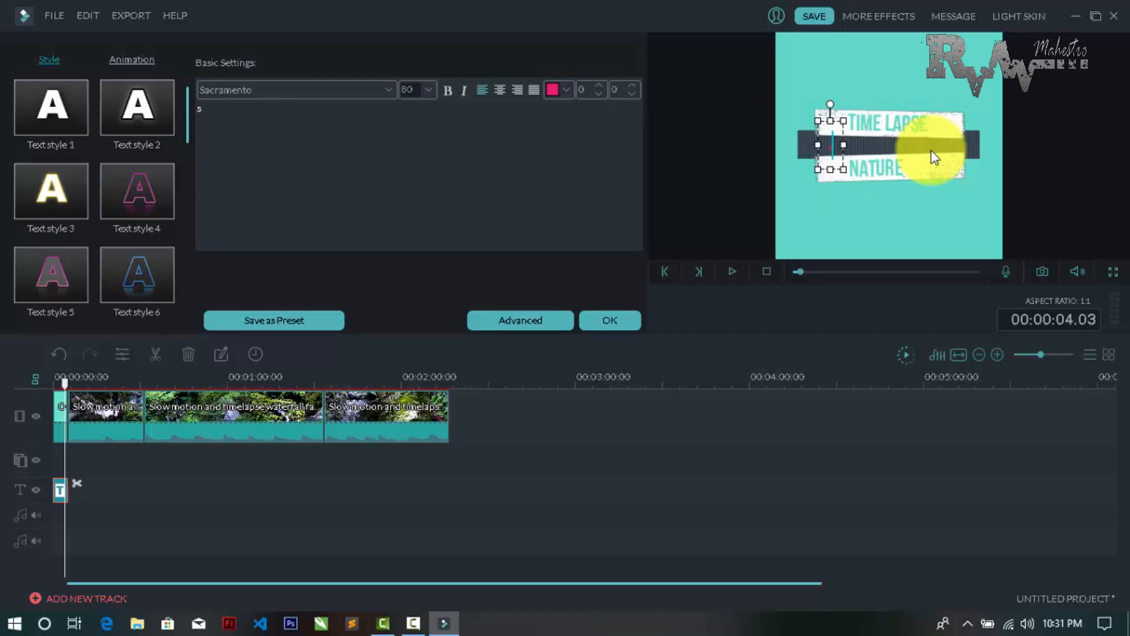
pyautogui.write('low motion')
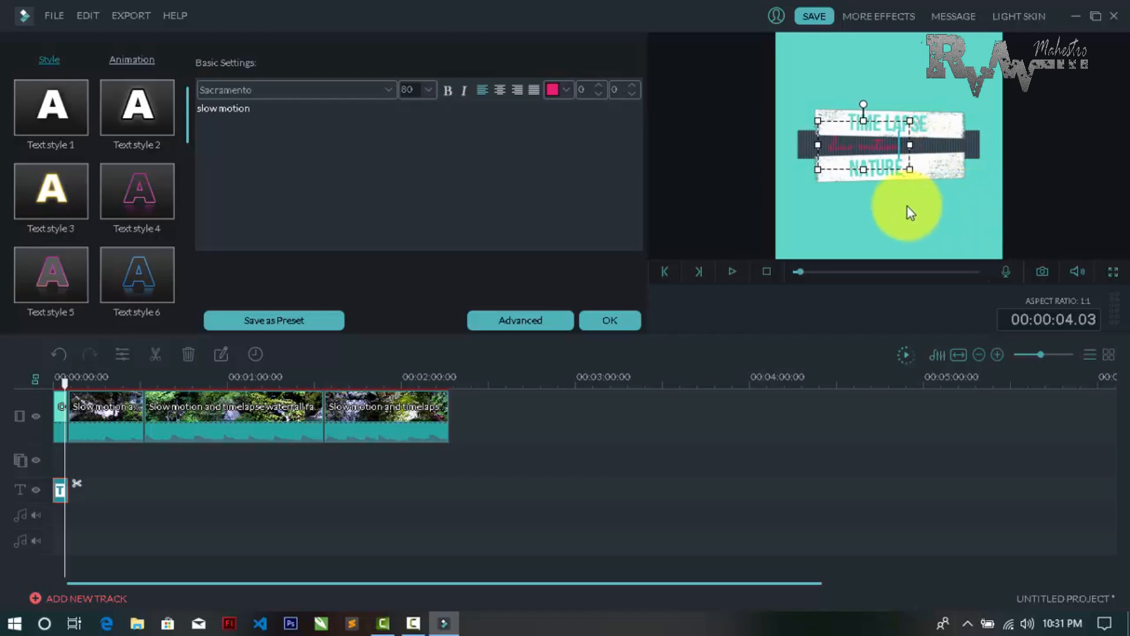
pyautogui.click(892, 184)
pyautogui.click(939, 226)
pyautogui.click(827, 150)
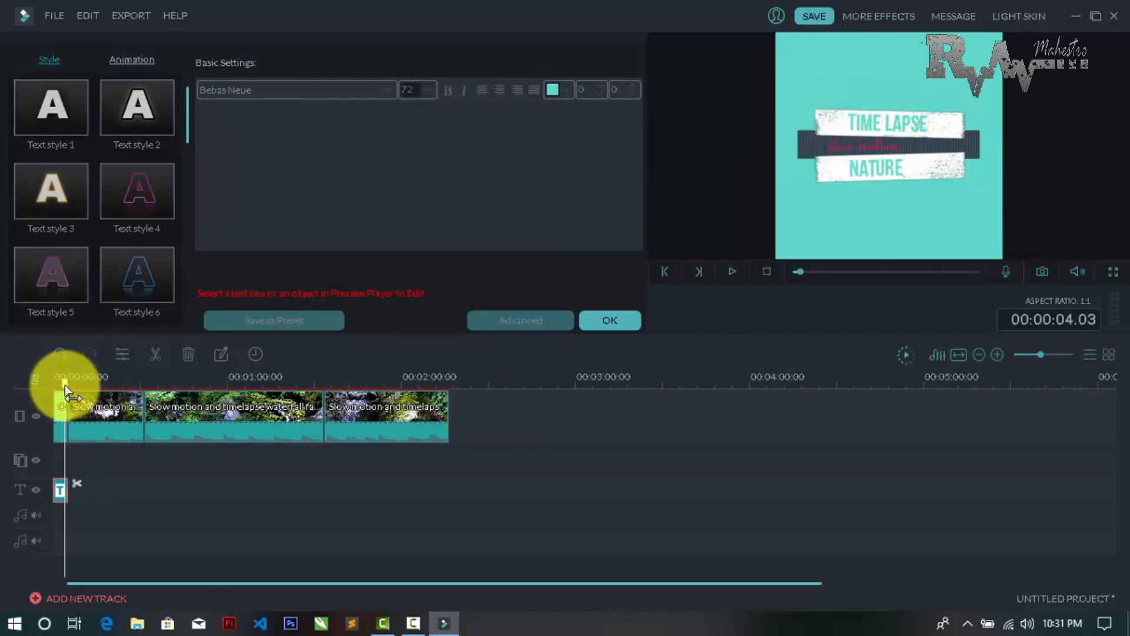
# Play the opener from the timeline start to check the new text, pause it, and confirm the text edits
pyautogui.moveTo(65, 386); pyautogui.dragTo(29, 386)
pyautogui.press('space')
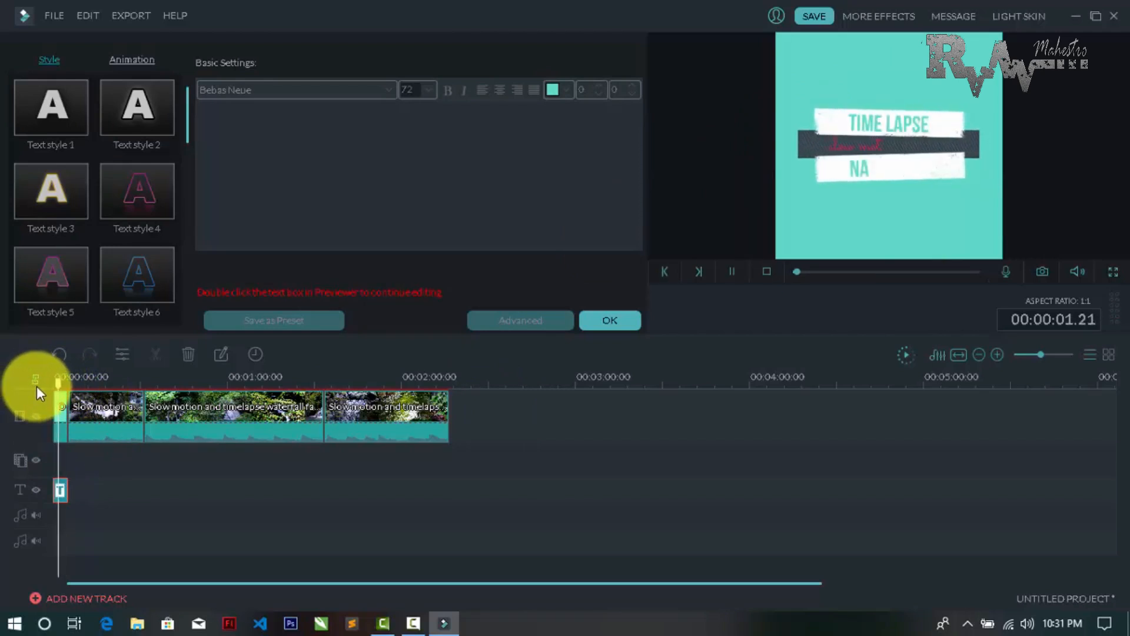
pyautogui.press('space')
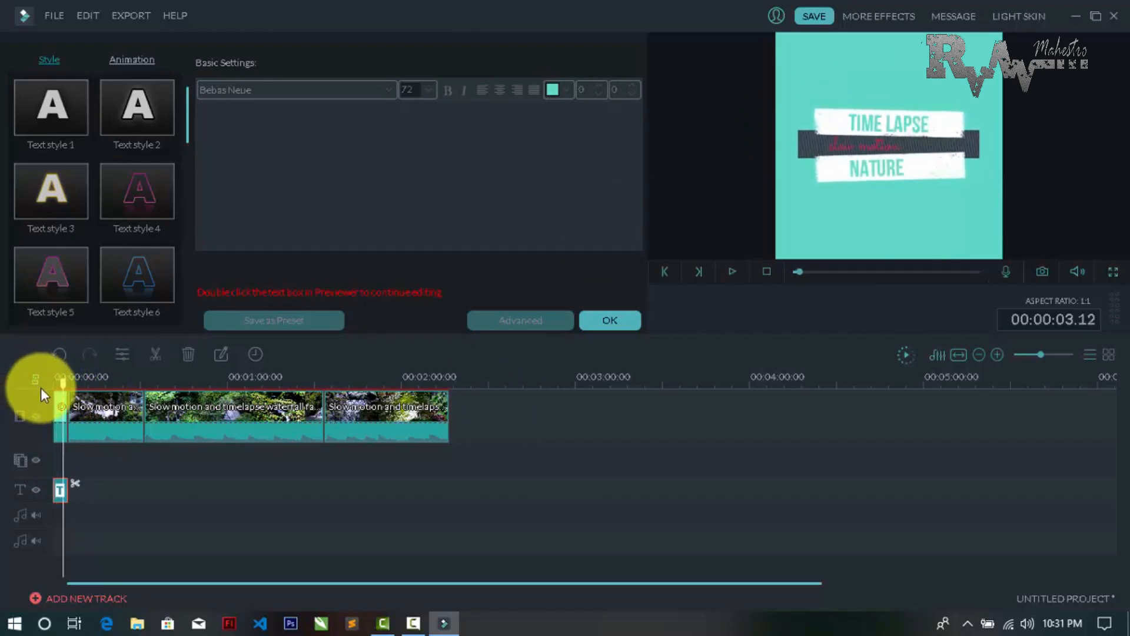
pyautogui.click(603, 321)
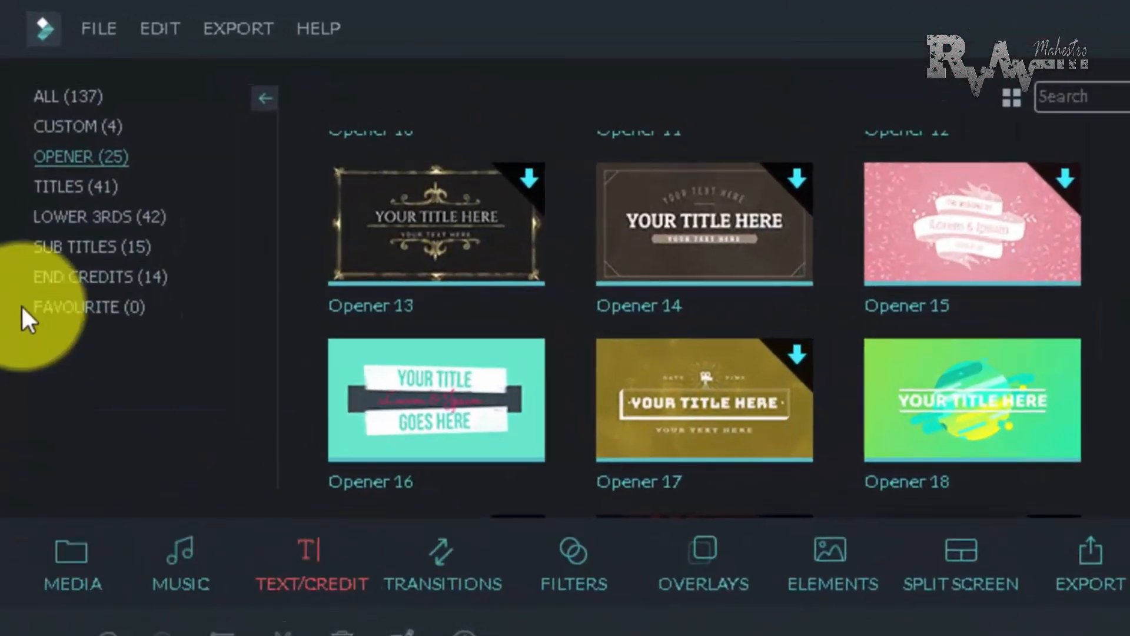
# Place the Subtitles 4 template from the Sub Titles category on the text track at 00:00:04.21, directly after the opener title
pyautogui.click(48, 182)
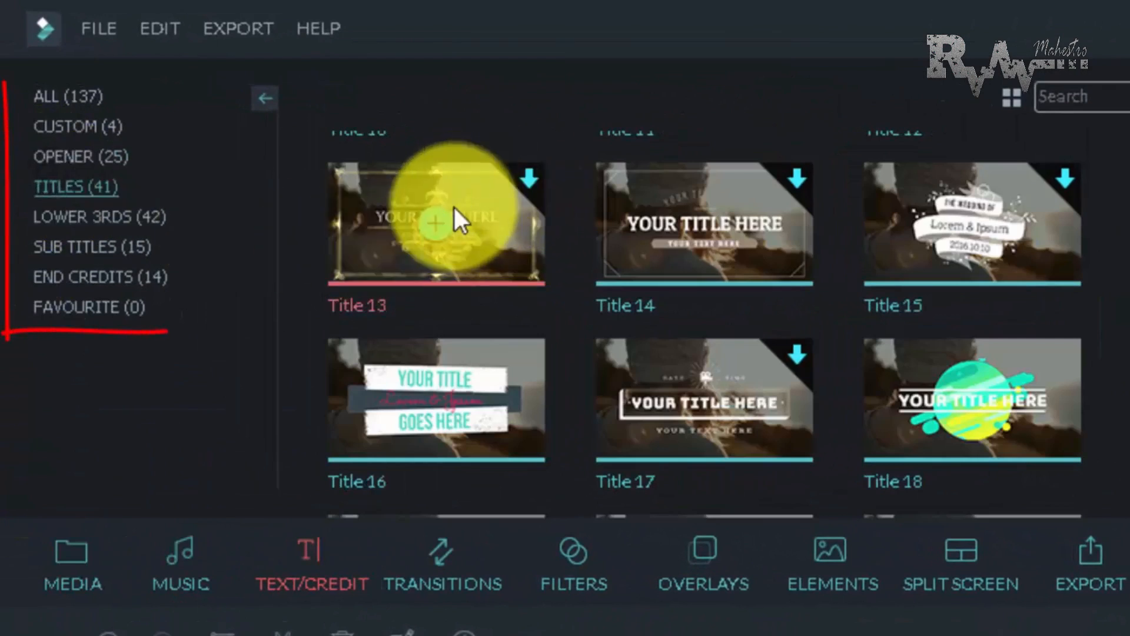
pyautogui.click(92, 213)
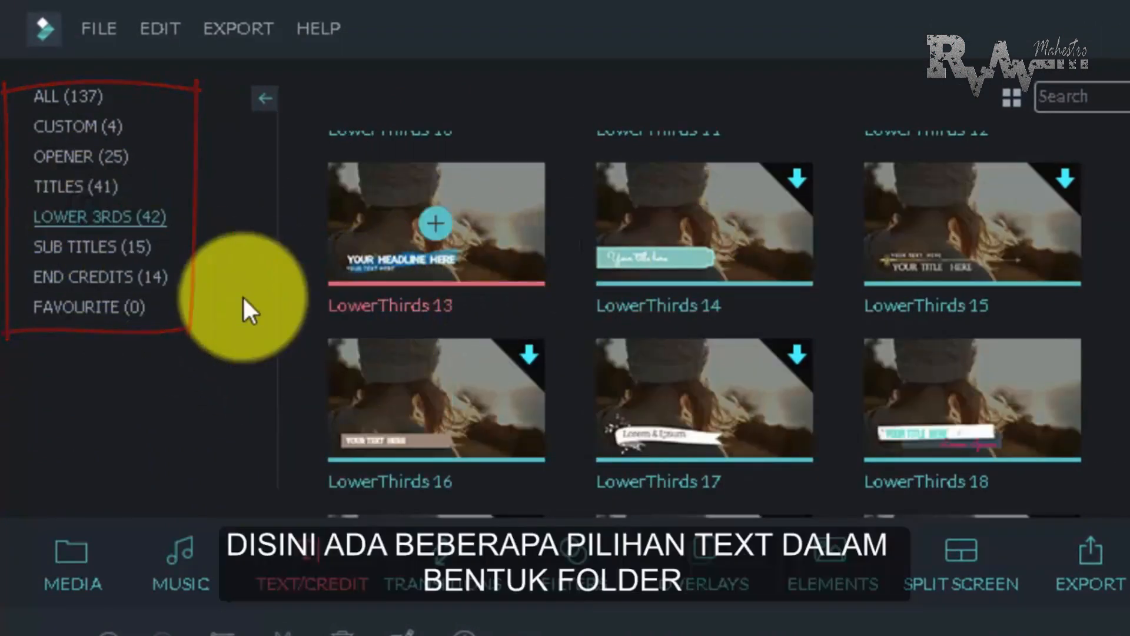
pyautogui.click(133, 249)
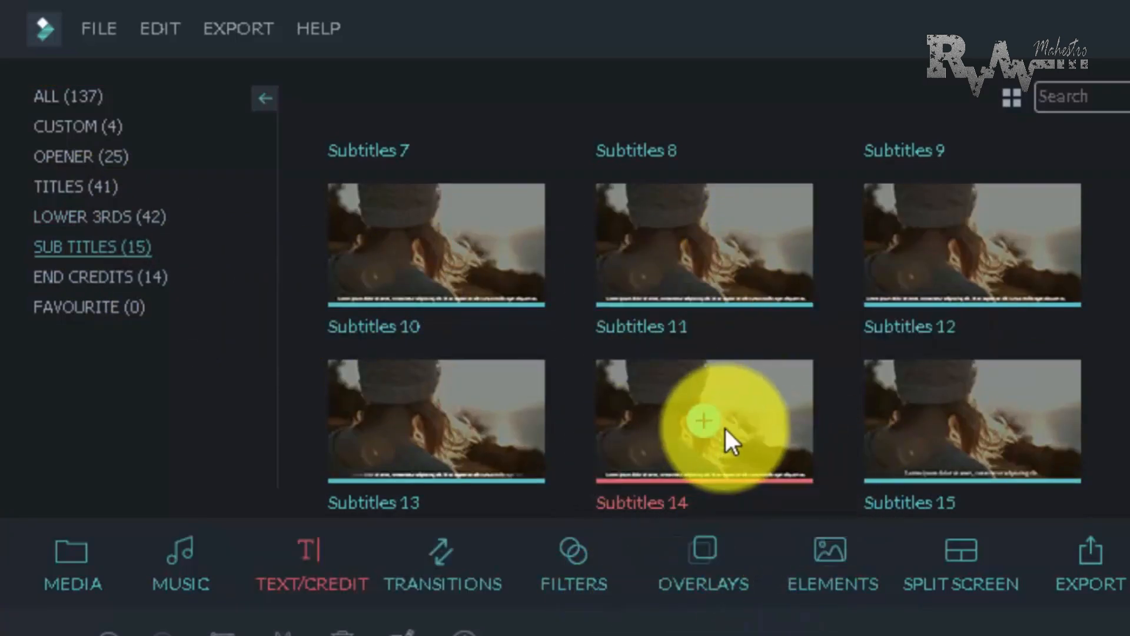
pyautogui.scroll(5, 725, 429)
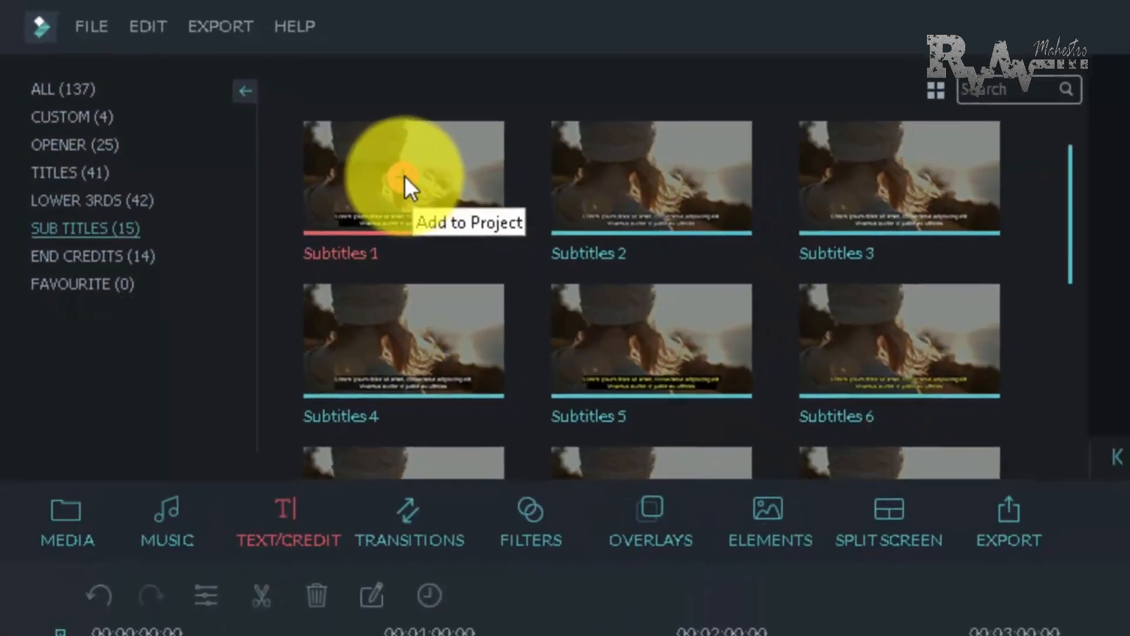
pyautogui.click(404, 175)
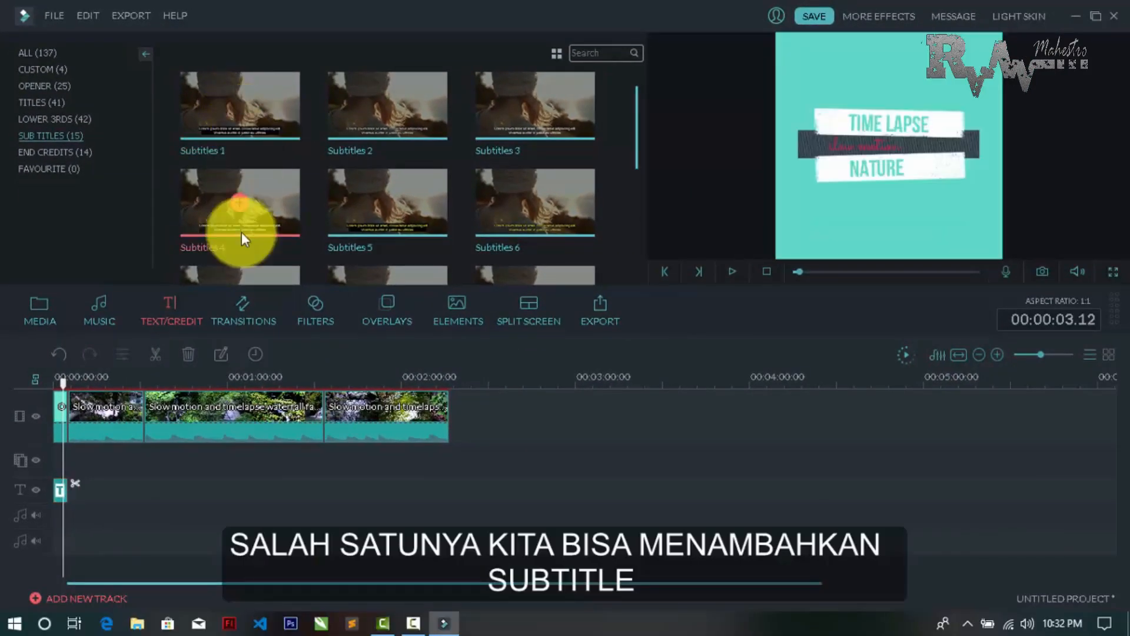
pyautogui.moveTo(63, 383)
pyautogui.mouseDown()
pyautogui.moveTo(95, 389)
pyautogui.moveTo(68, 387)
pyautogui.mouseUp()
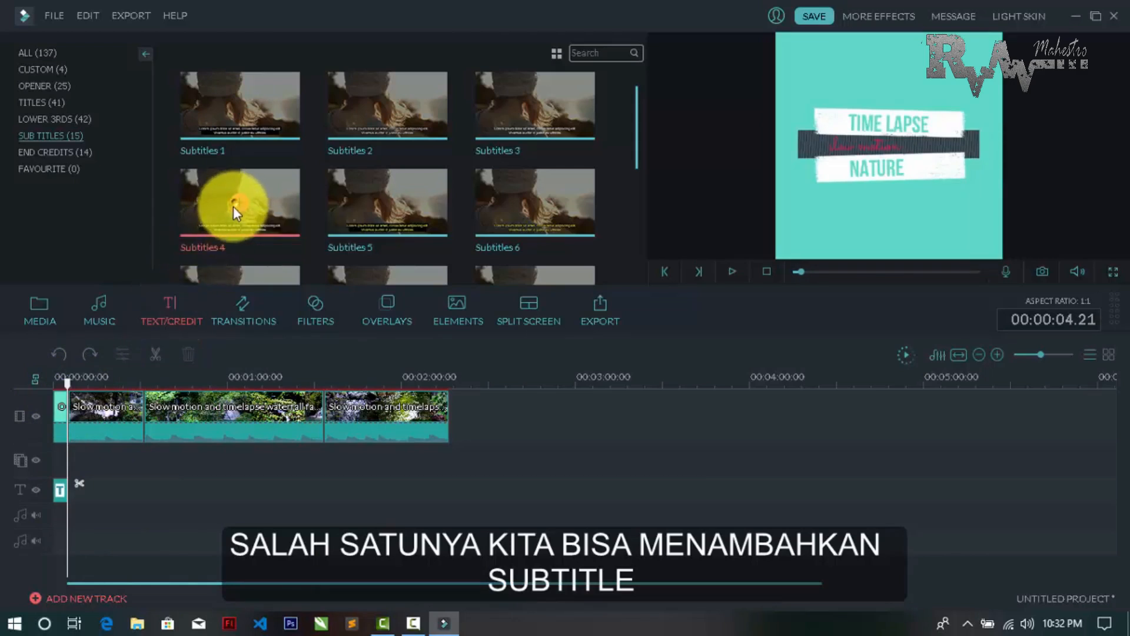
pyautogui.moveTo(233, 206); pyautogui.dragTo(75, 488)
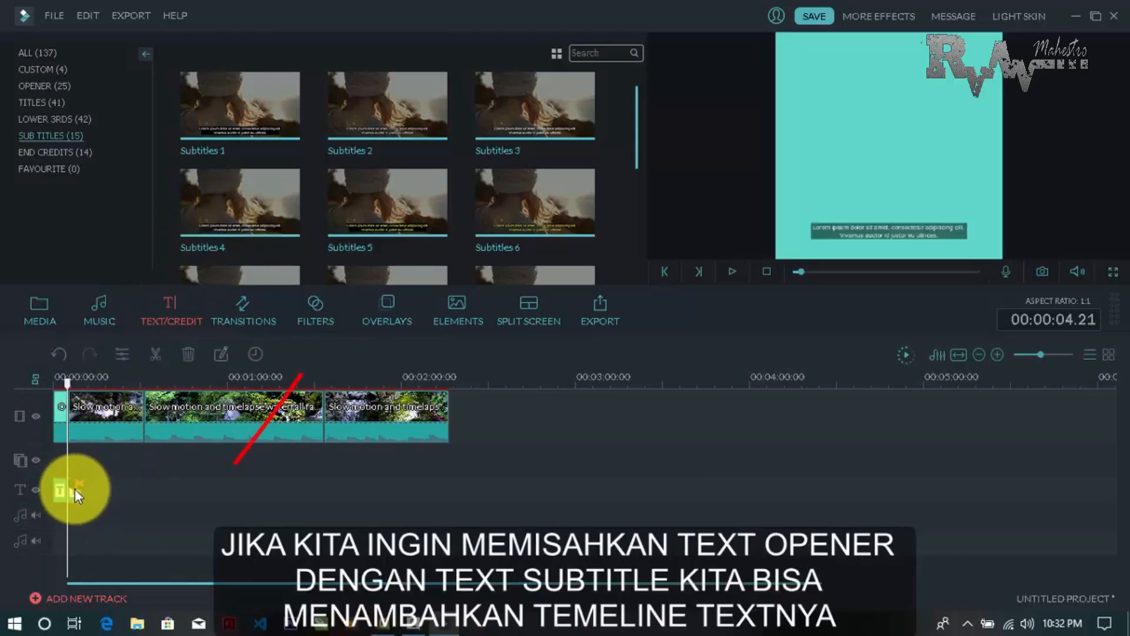
# Set the number of text tracks to 2 and move the subtitle clip onto the new track at the first waterfall clip's start
pyautogui.click(35, 598)
pyautogui.click(642, 289)
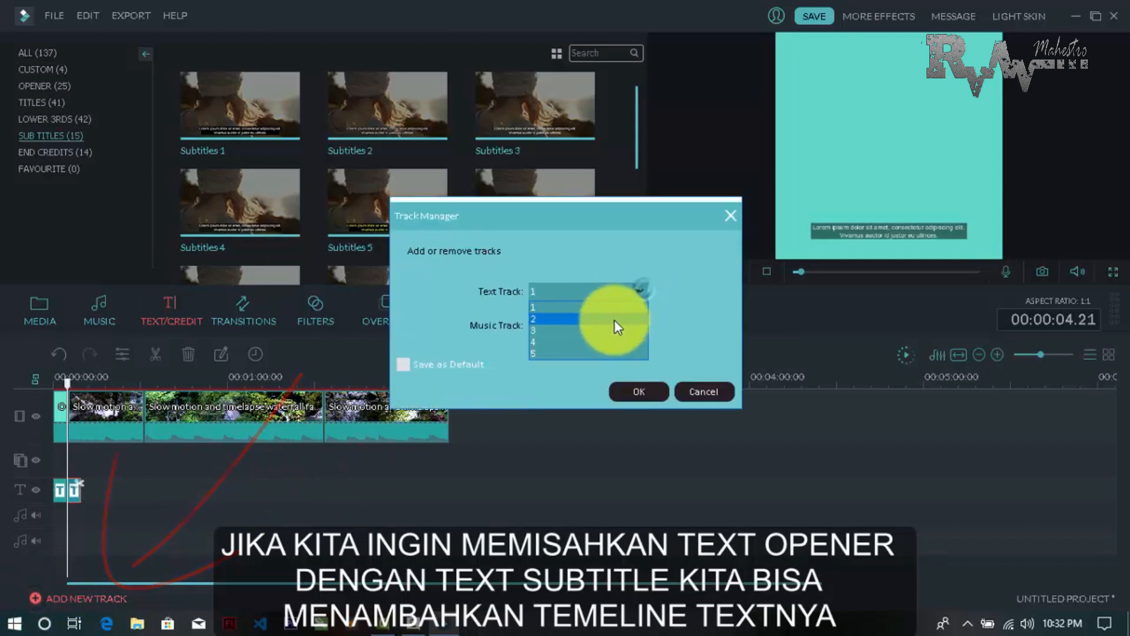
pyautogui.click(614, 320)
pyautogui.click(619, 391)
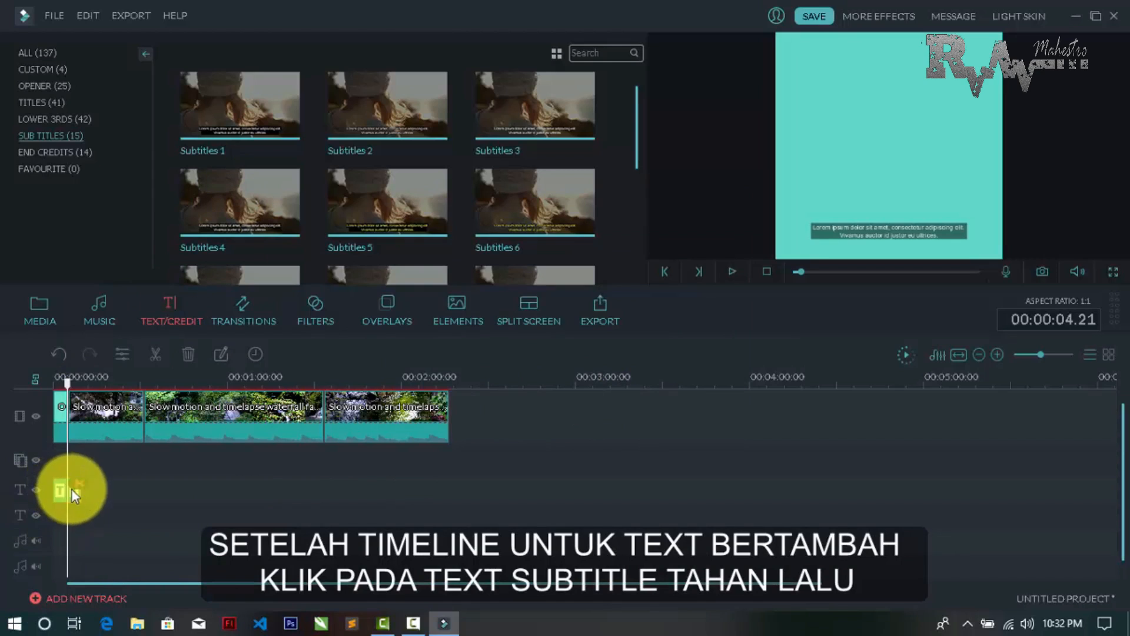
pyautogui.moveTo(72, 490); pyautogui.dragTo(75, 516)
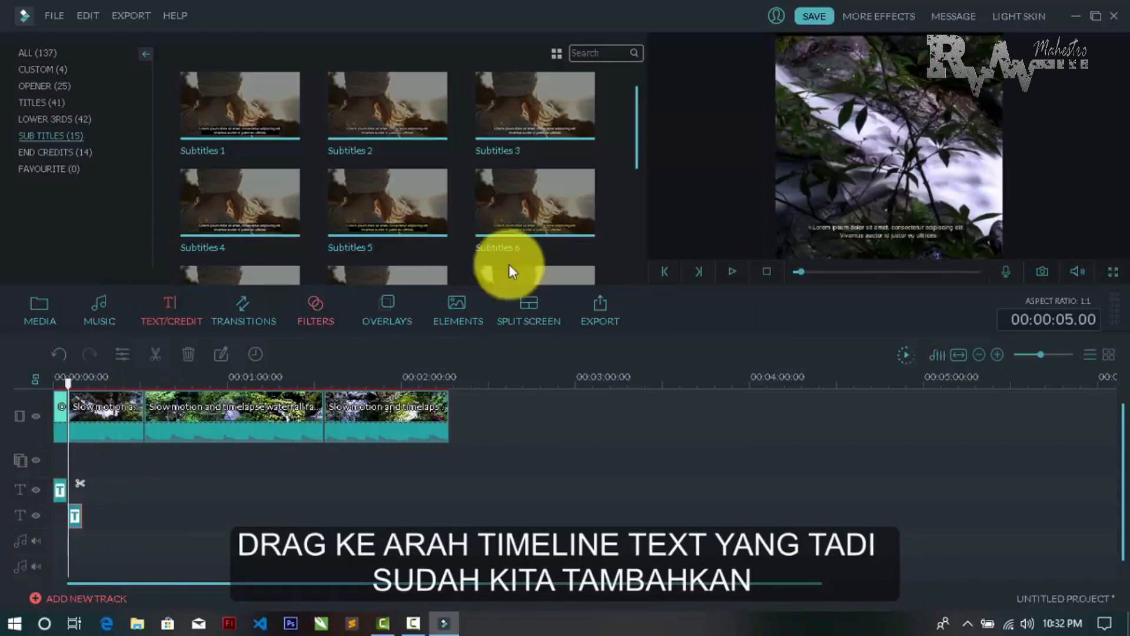
# Open the subtitle clip on the second text track in the advanced text editor
pyautogui.doubleClick(75, 517)
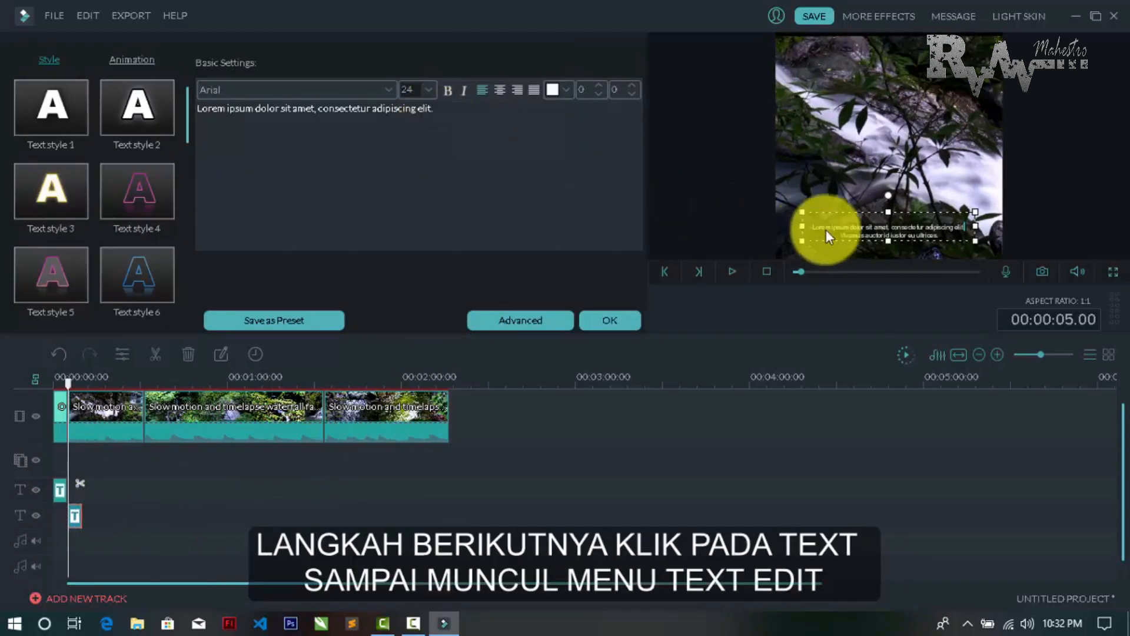
pyautogui.click(545, 322)
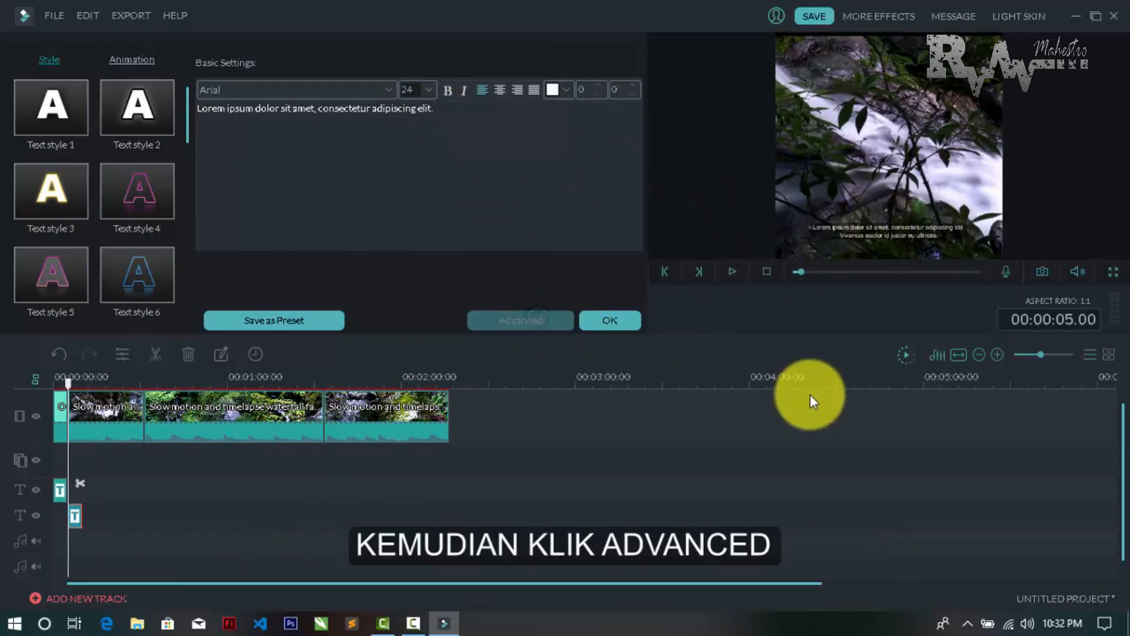
pyautogui.click(675, 331)
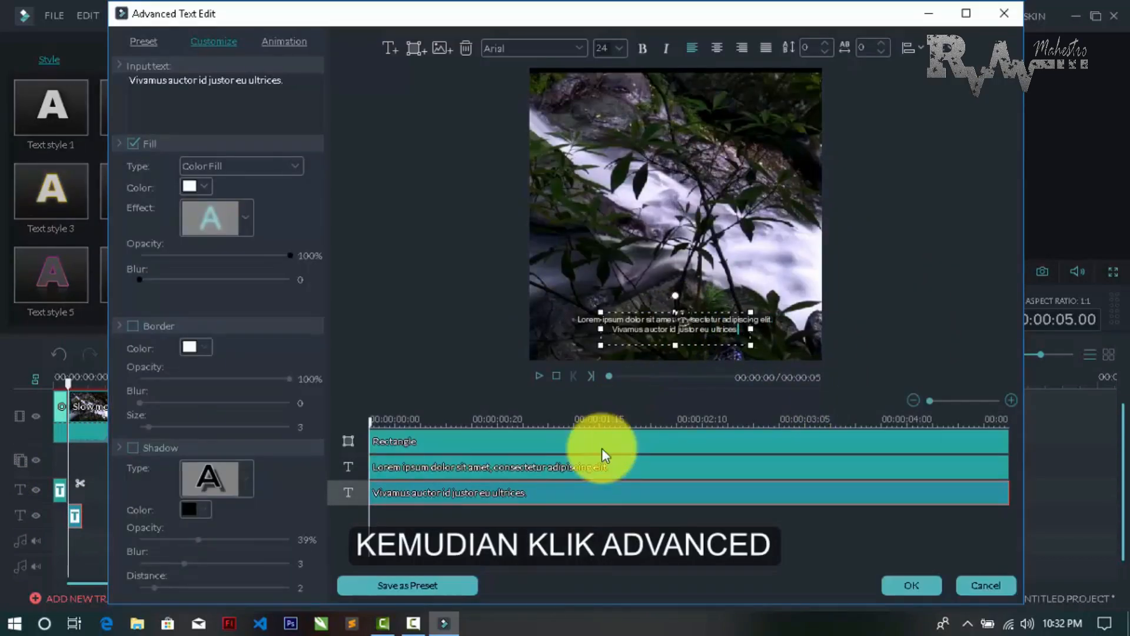
# Replace the subtitle's first line "Lorem ipsum dolor sit amet, consectetur adipiscing elit." with "manusia harus sadar akan pentingnya air"
pyautogui.click(580, 464)
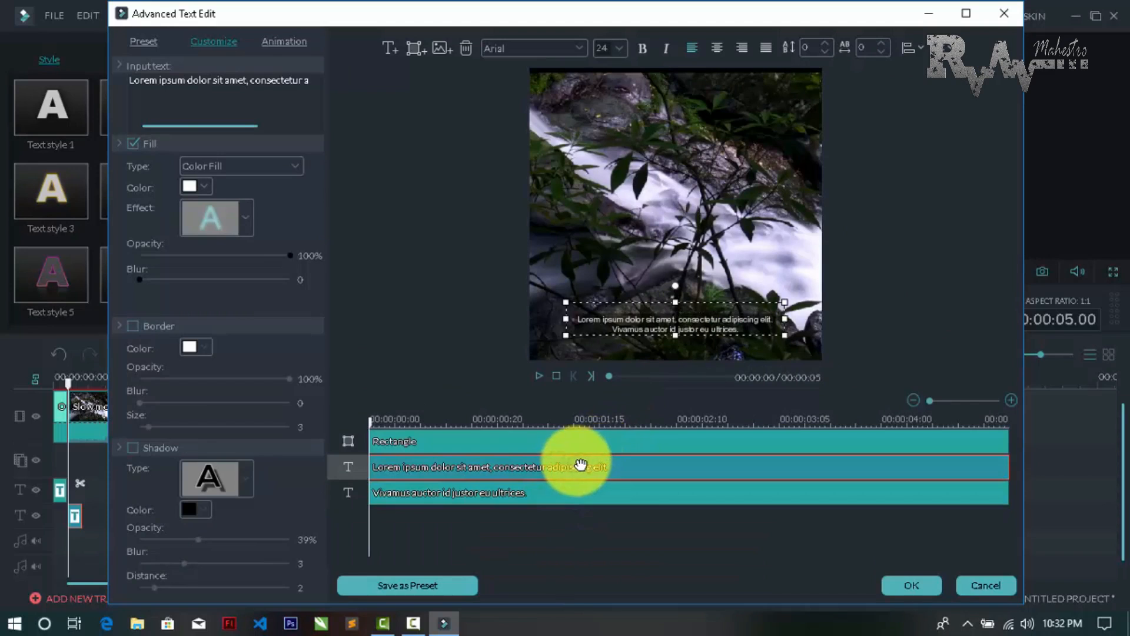
pyautogui.click(709, 325)
pyautogui.click(580, 465)
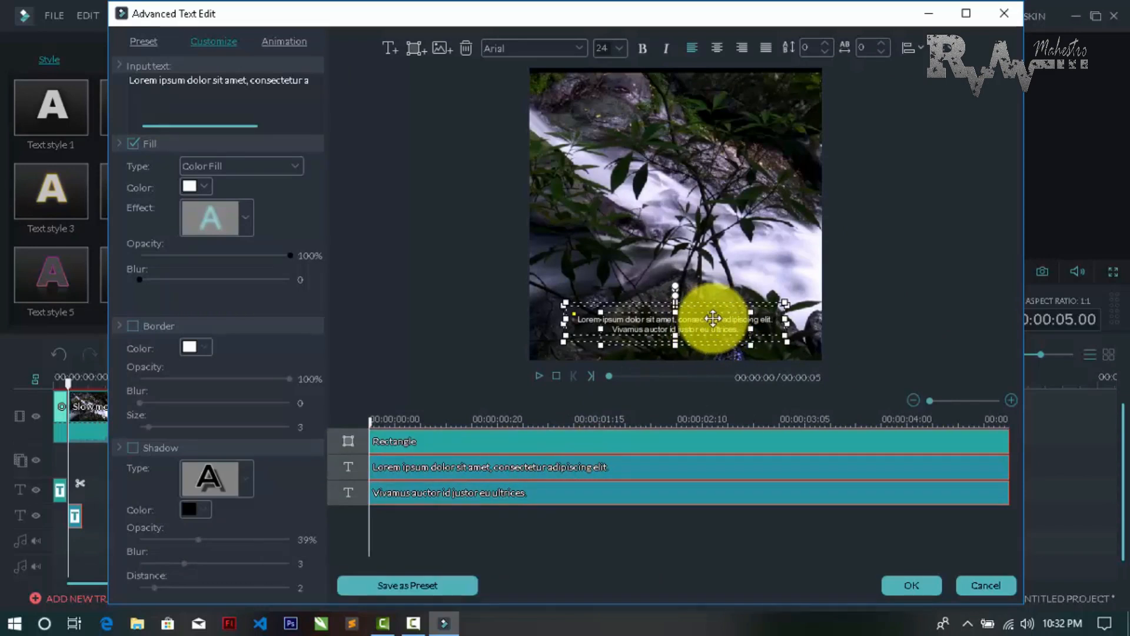
pyautogui.click(567, 469)
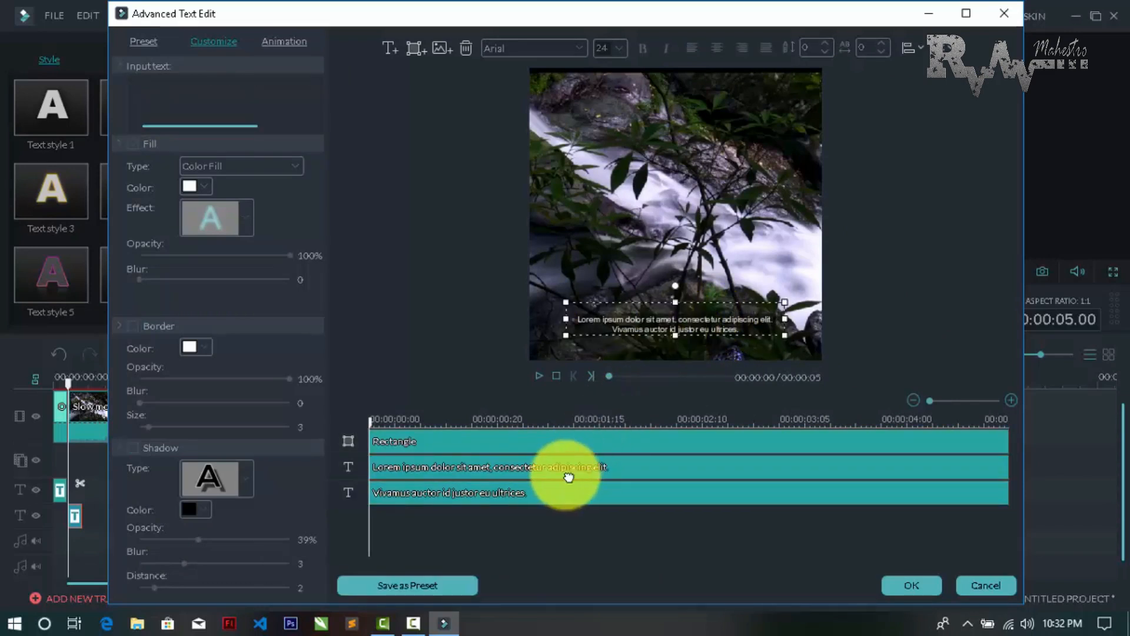
pyautogui.click(700, 328)
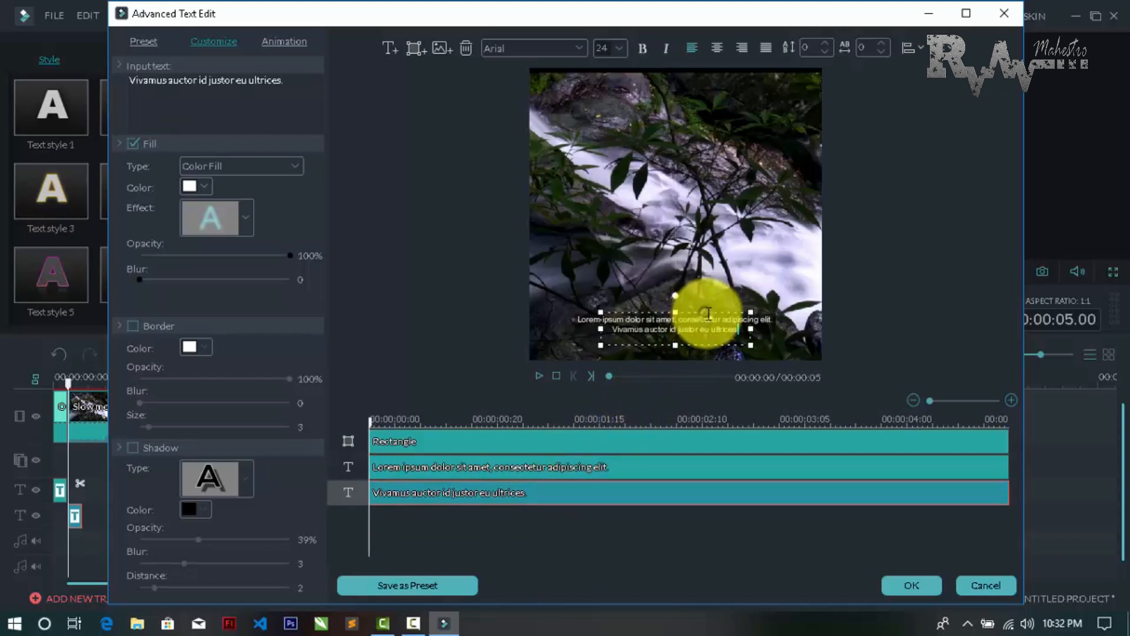
pyautogui.click(769, 318)
pyautogui.hotkey('ctrl', 'a')
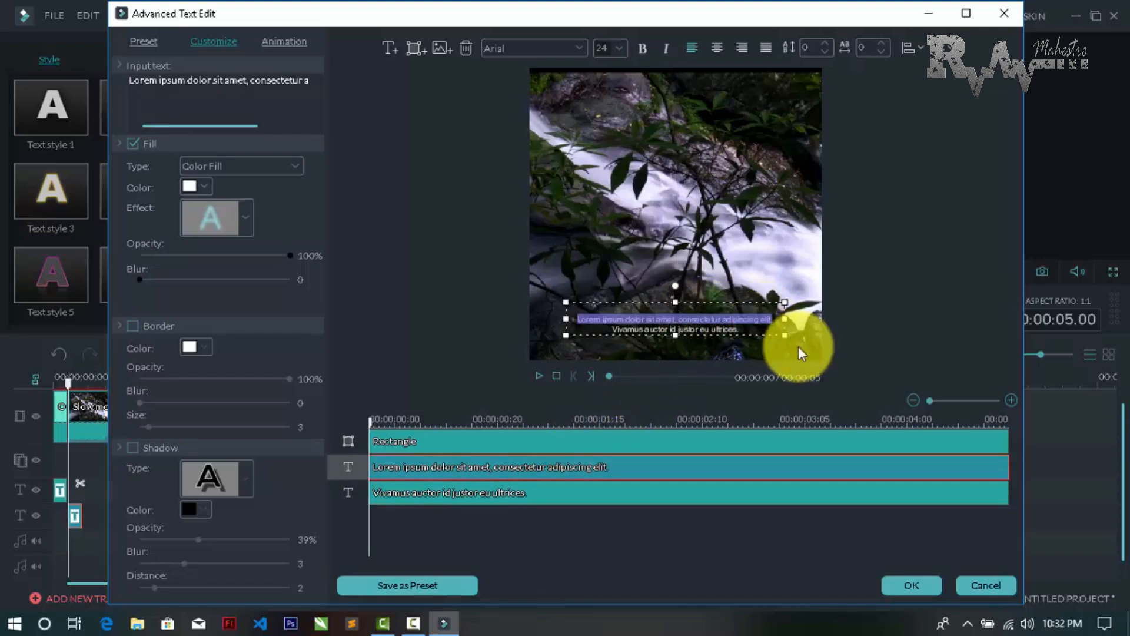
pyautogui.press('BackSpace')
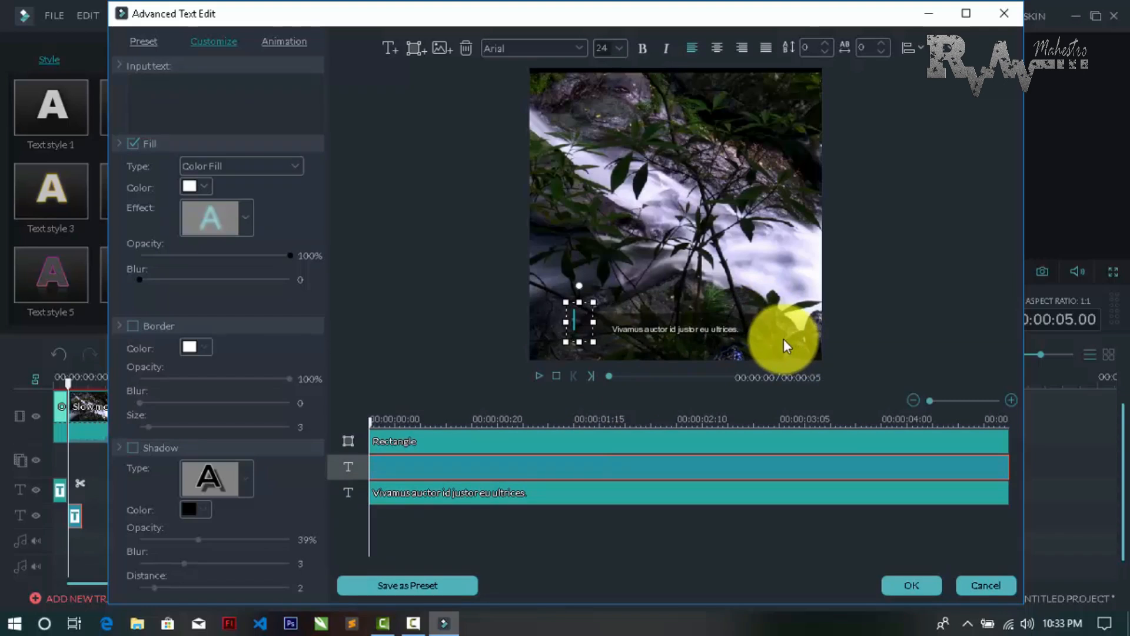
pyautogui.write('manus')
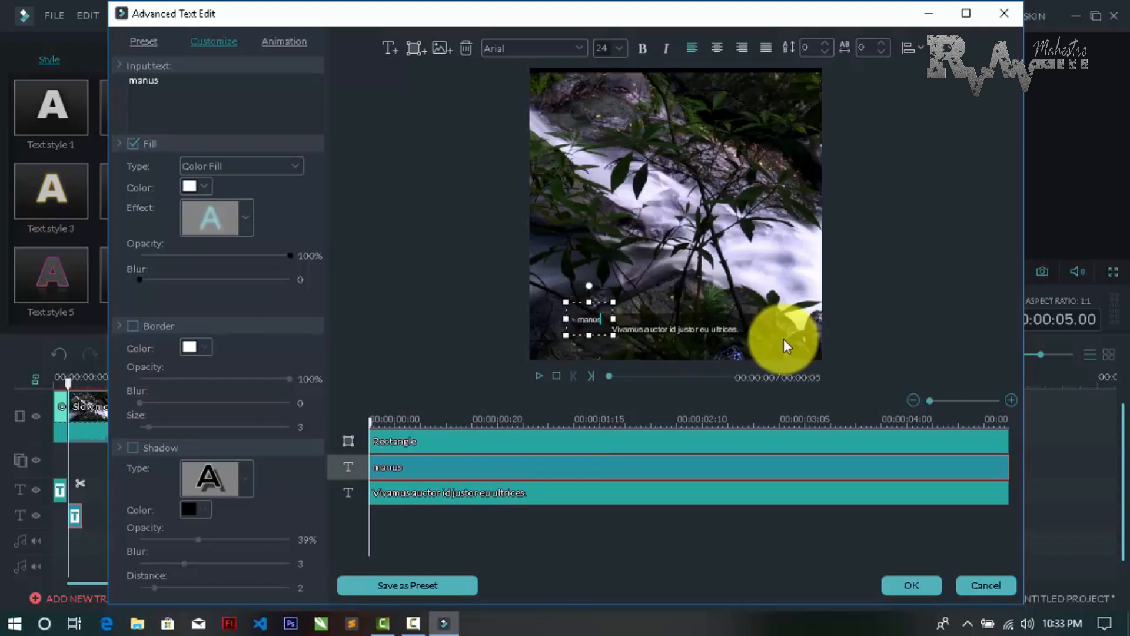
pyautogui.write('ia harus sa')
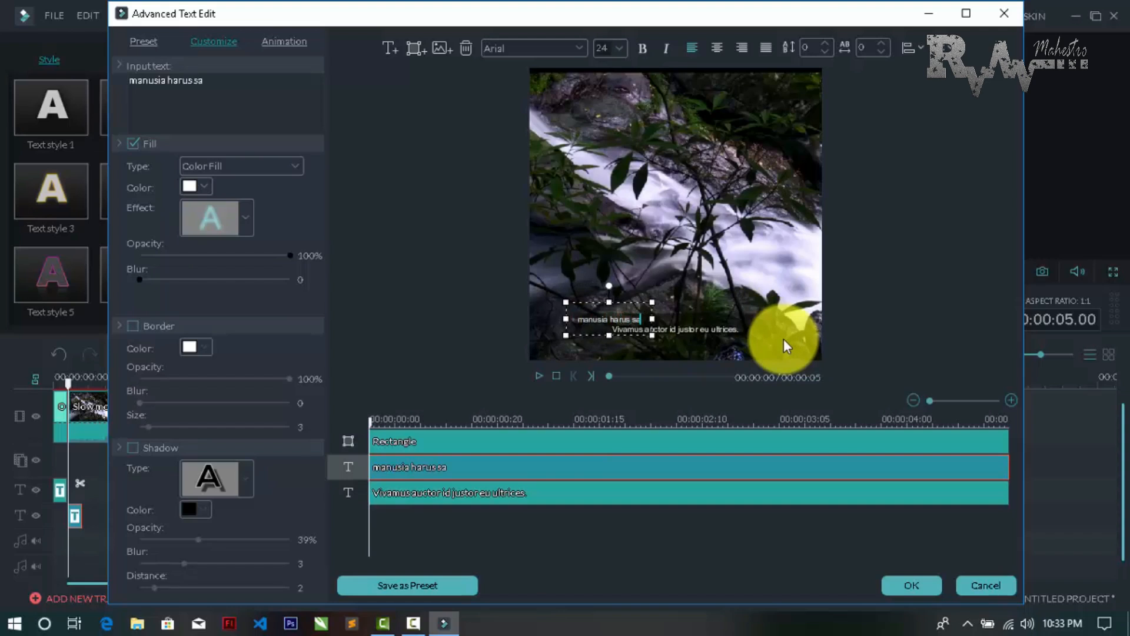
pyautogui.write('dar a')
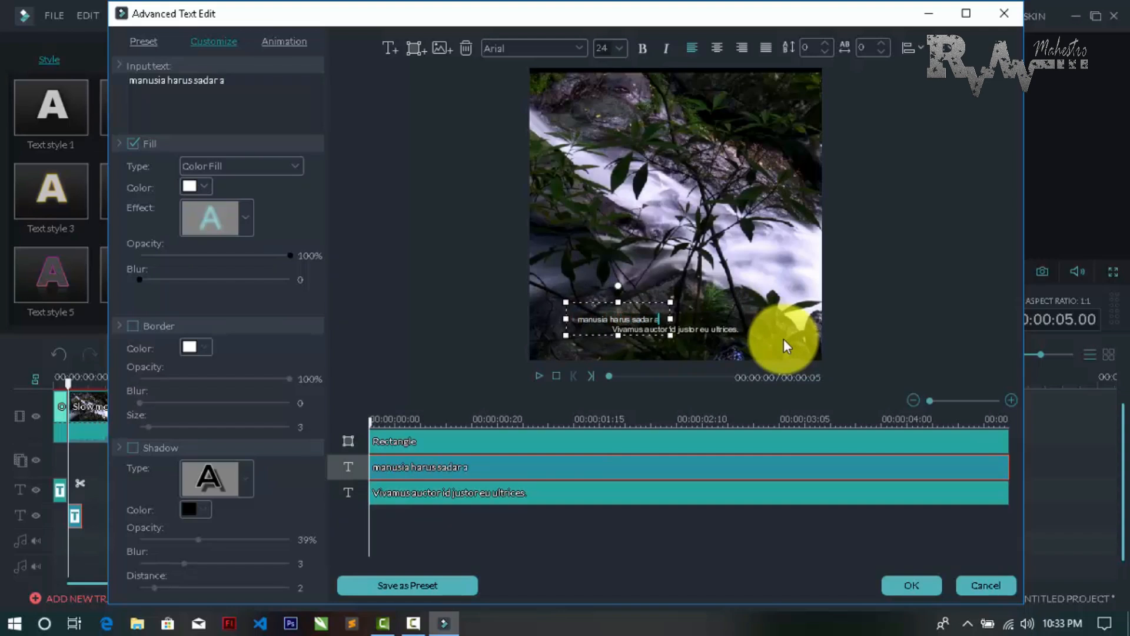
pyautogui.write('kan pe')
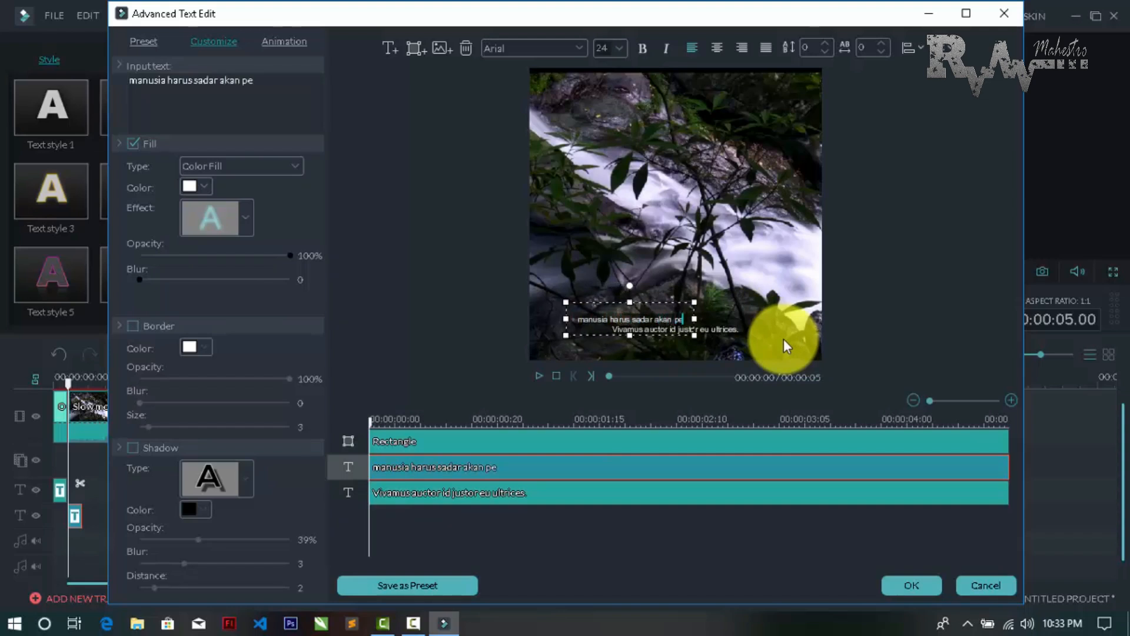
pyautogui.write('ntingnya air')
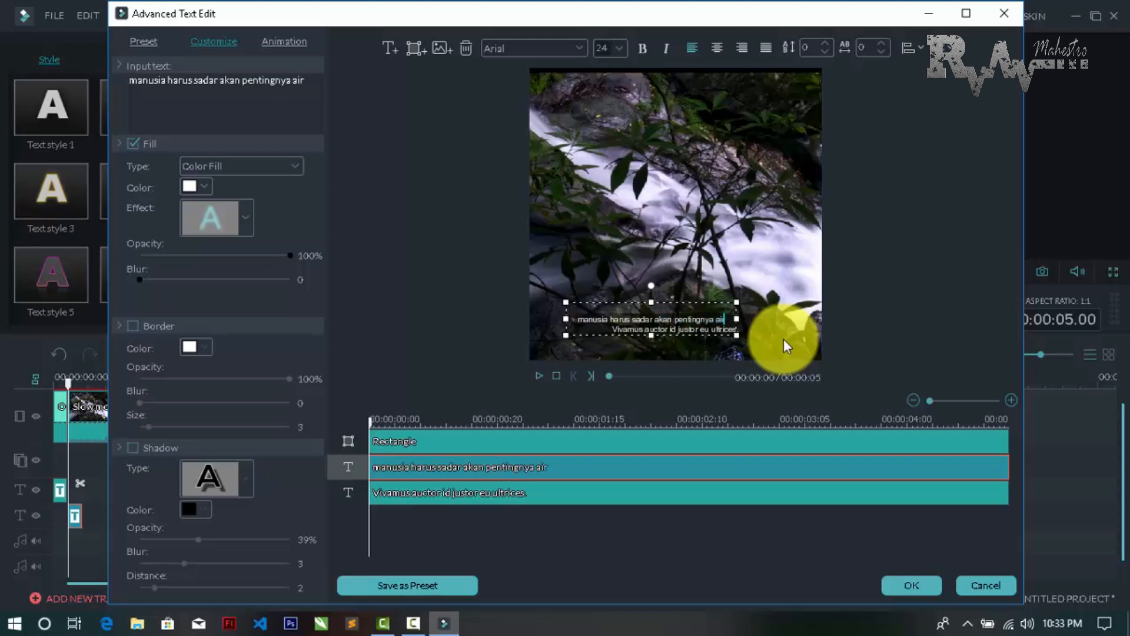
# Replace the subtitle's second line "Vivamus auctor id justor eu ultrices." with "karena air merupakan sumber kehidupan"
pyautogui.click(730, 333)
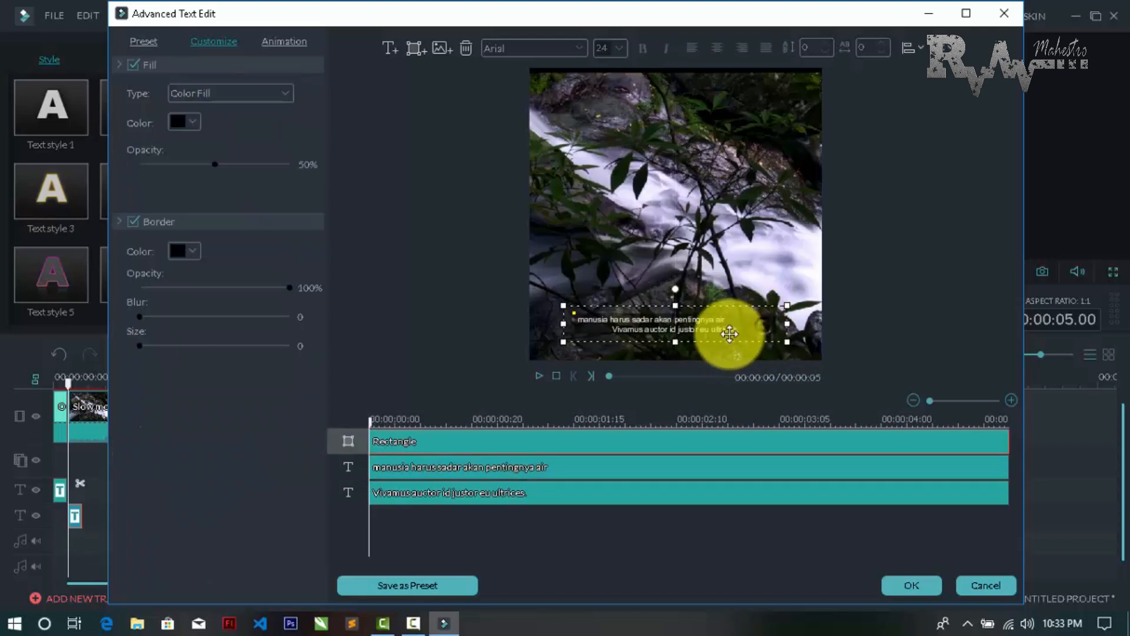
pyautogui.click(730, 327)
pyautogui.doubleClick(755, 332)
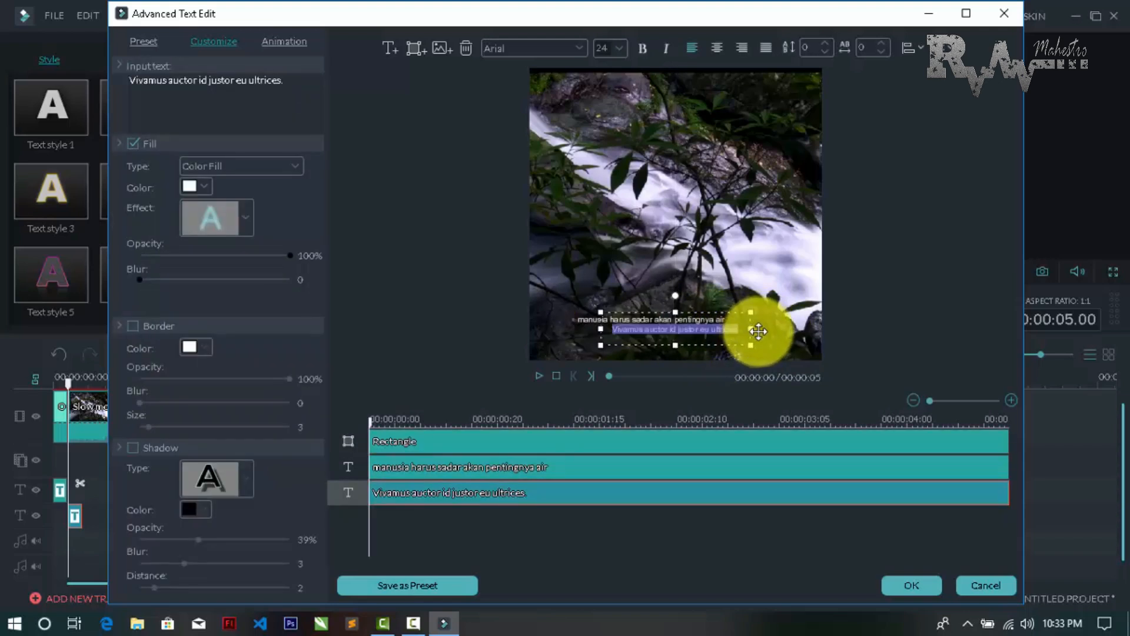
pyautogui.write('karena ai')
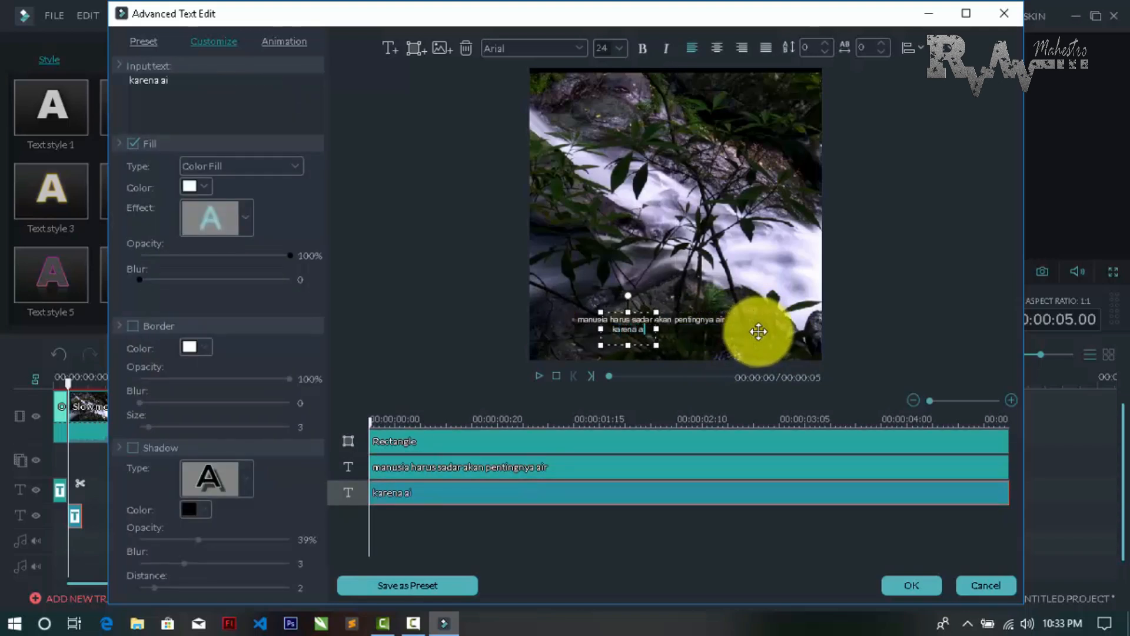
pyautogui.write('r meru')
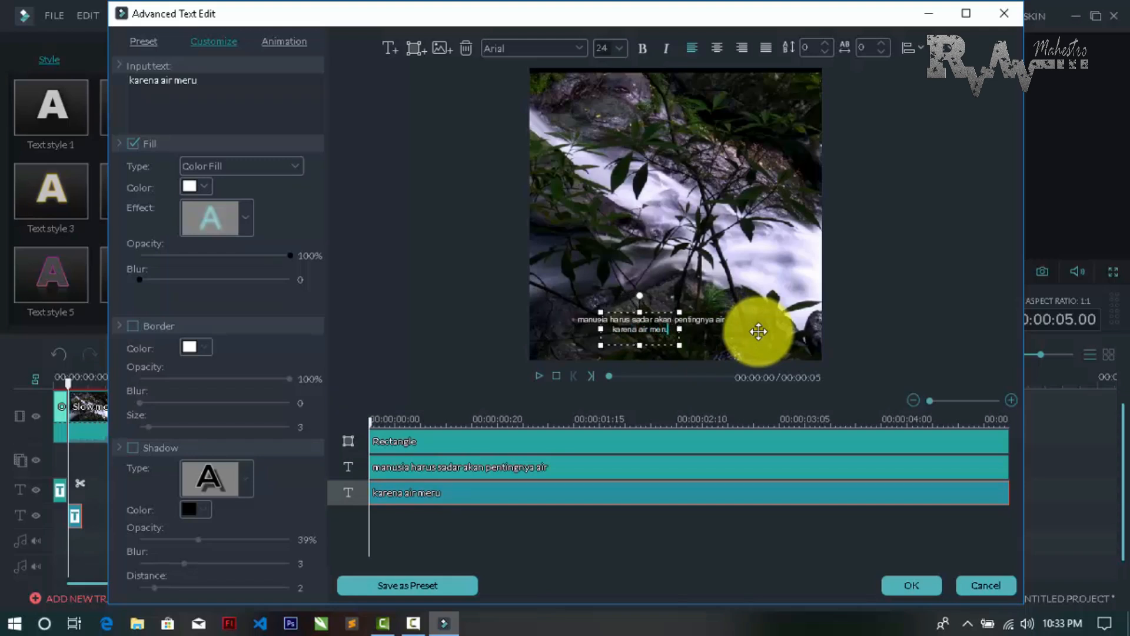
pyautogui.write('pakan s')
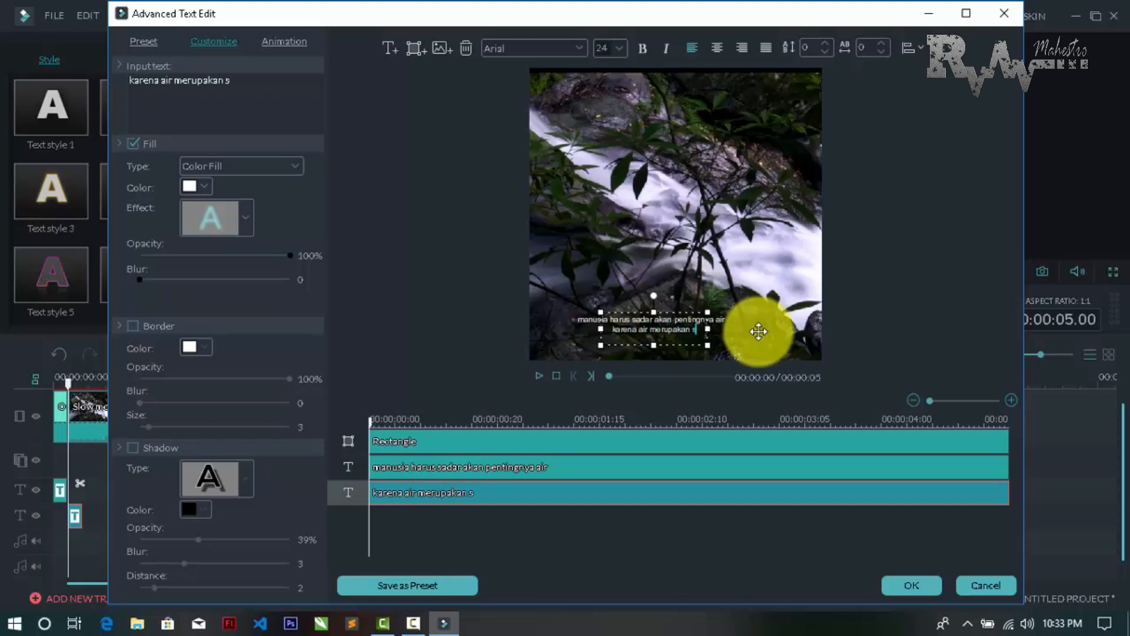
pyautogui.write('umber kehi')
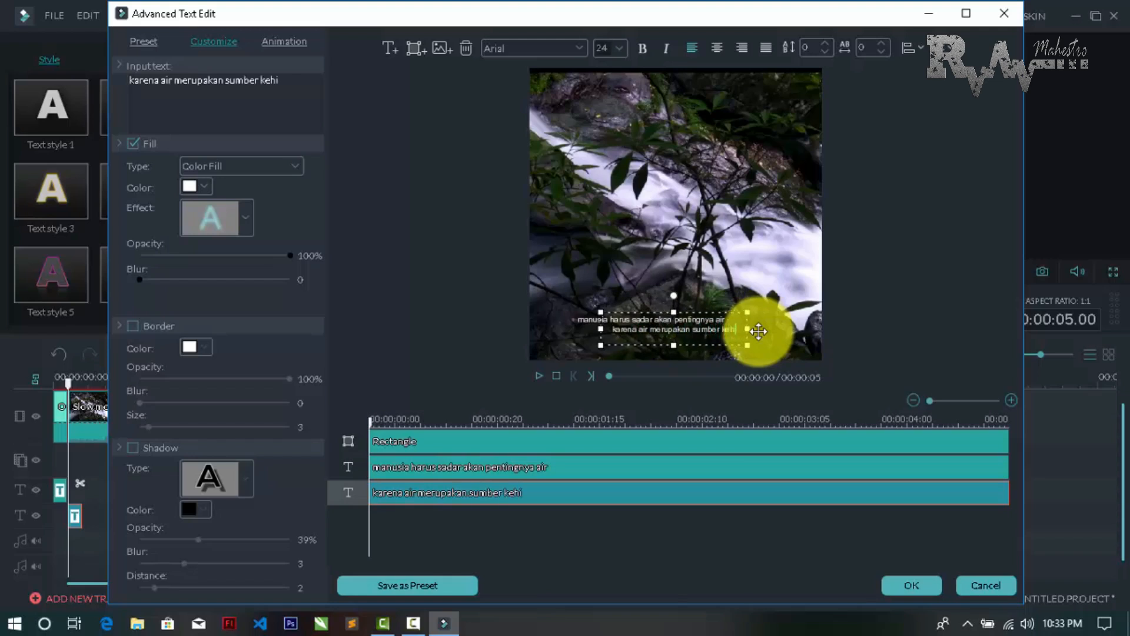
pyautogui.write('su')
pyautogui.press('BackSpace')
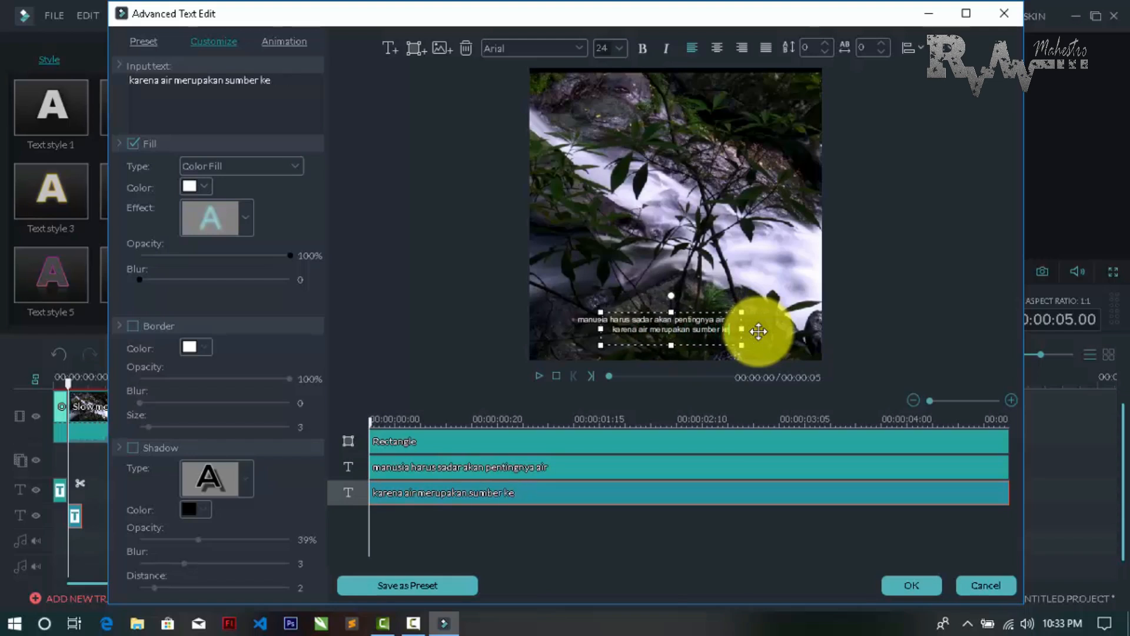
pyautogui.write('kehi')
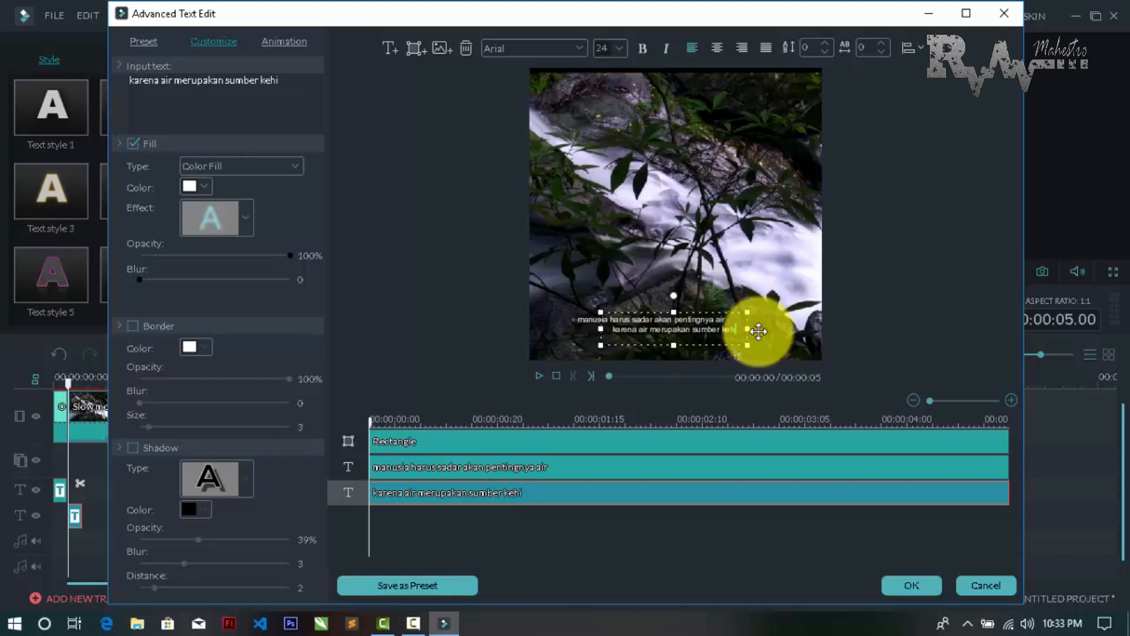
pyautogui.write('dupan')
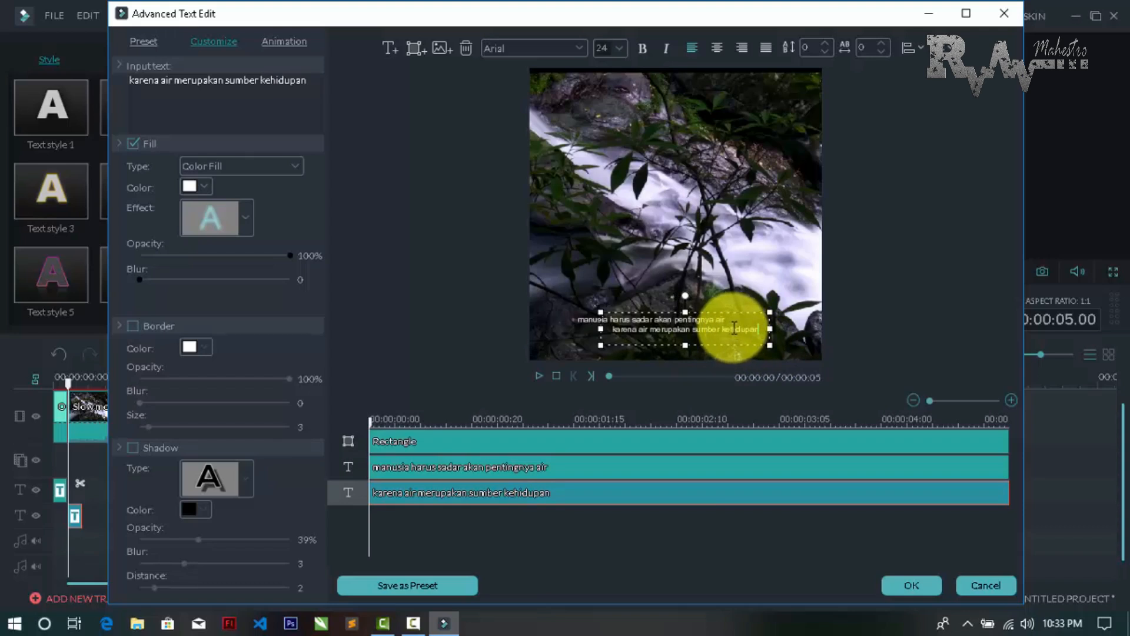
# Centre the second subtitle line horizontally in the frame, align the first line directly above it, and deselect the text
pyautogui.moveTo(749, 311); pyautogui.dragTo(747, 310)
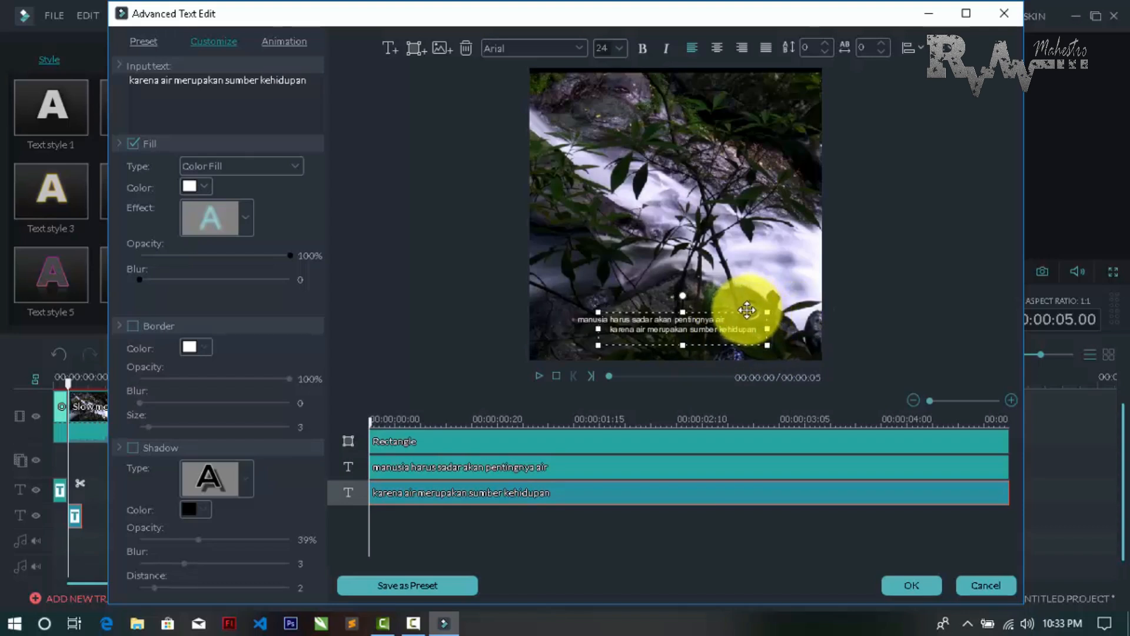
pyautogui.click(713, 292)
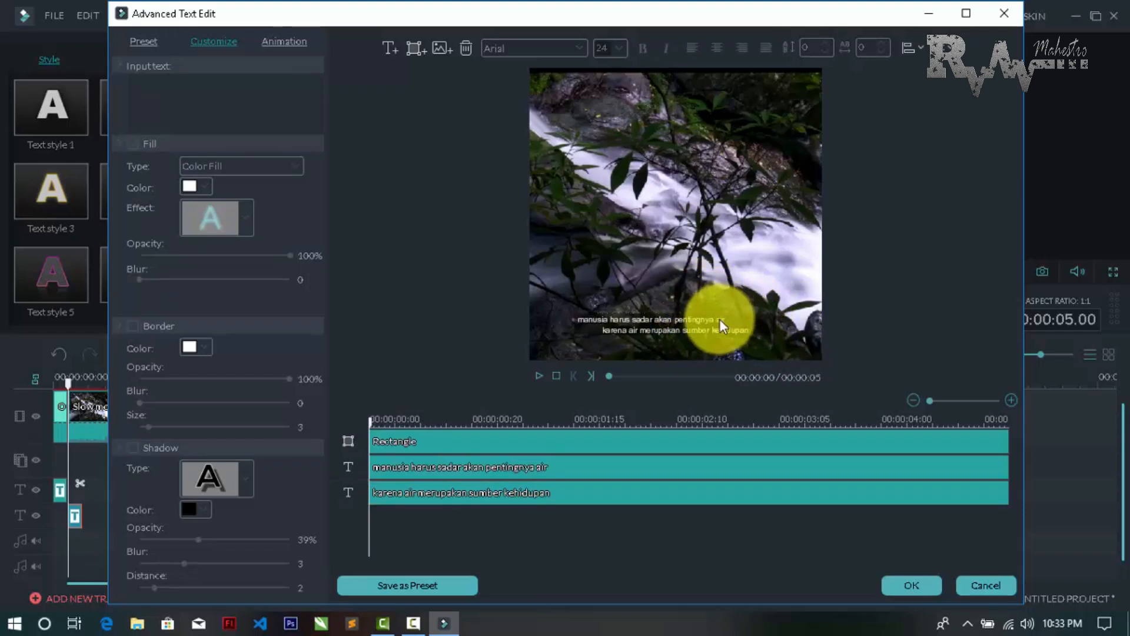
pyautogui.click(715, 319)
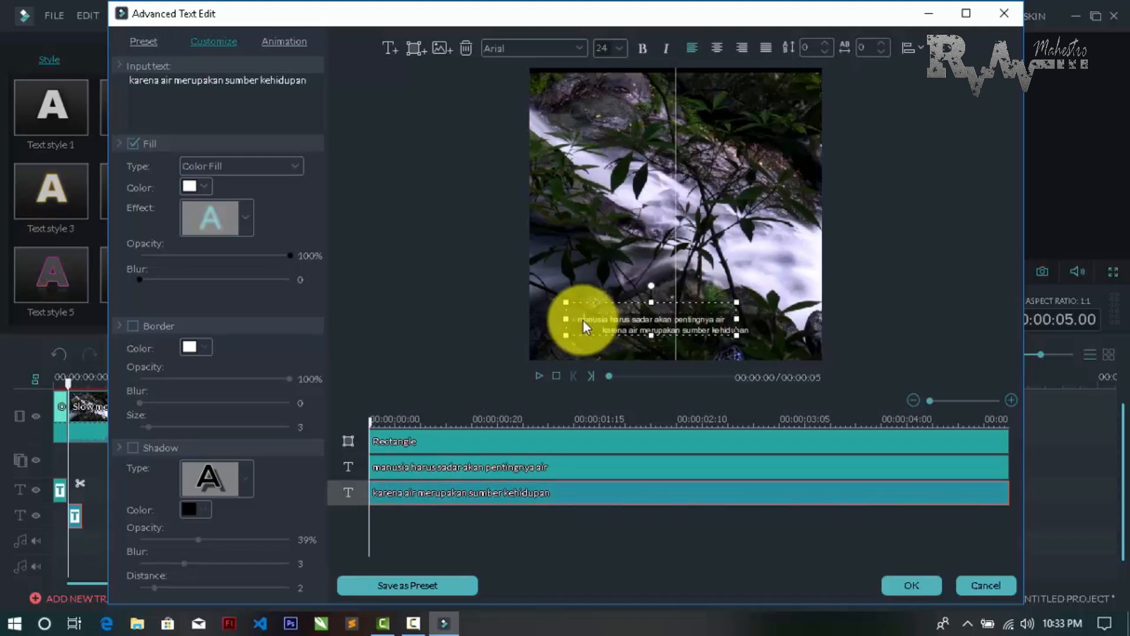
pyautogui.moveTo(584, 327); pyautogui.dragTo(621, 304)
pyautogui.click(674, 279)
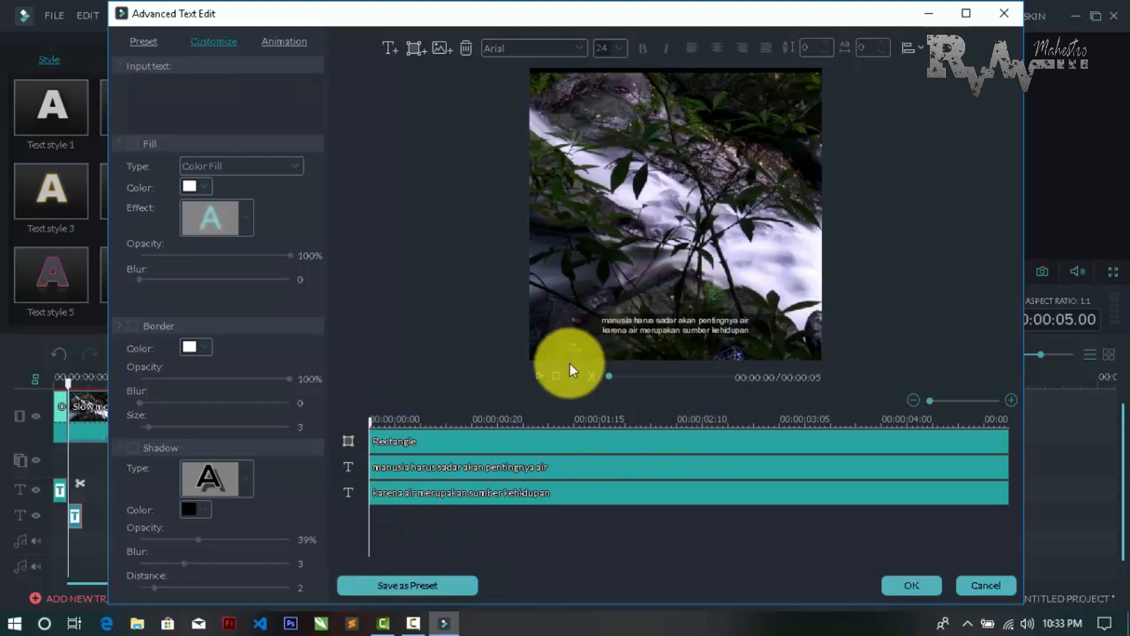
# Preview the subtitle and confirm the text edits, checking the result on the timeline up to 00:00:13.10
pyautogui.click(542, 375)
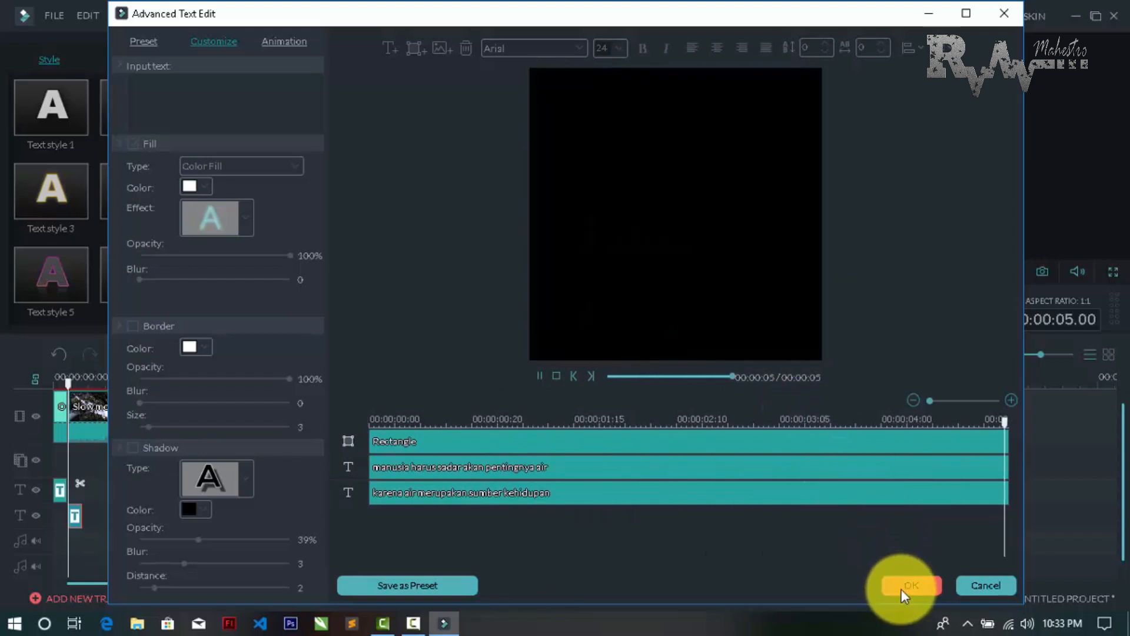
pyautogui.click(902, 586)
pyautogui.click(603, 323)
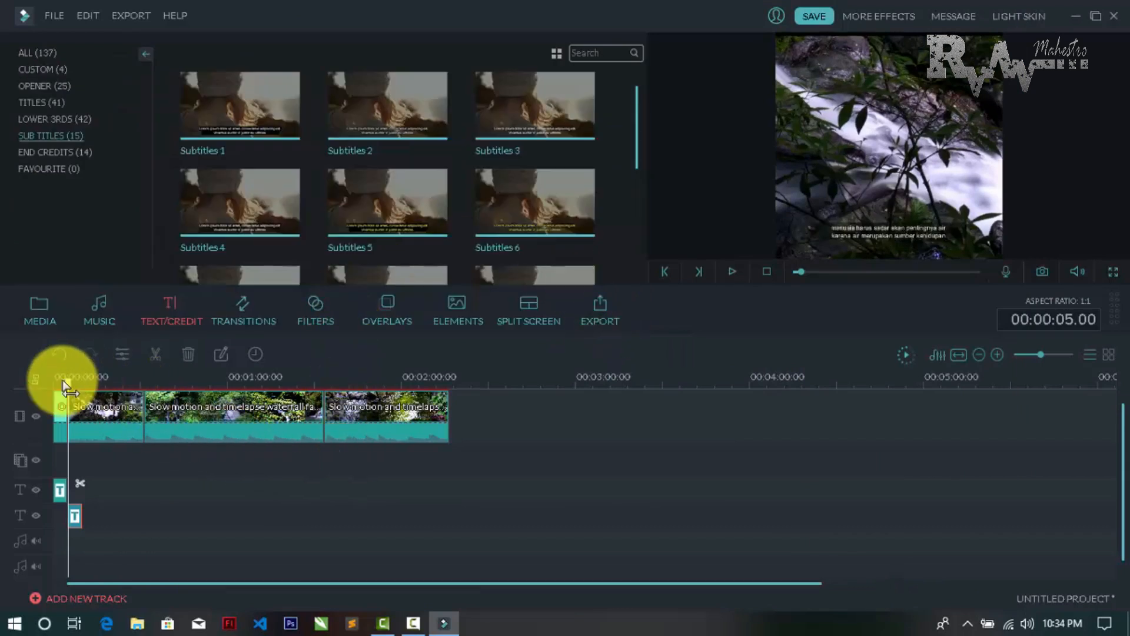
pyautogui.moveTo(63, 392); pyautogui.dragTo(93, 422)
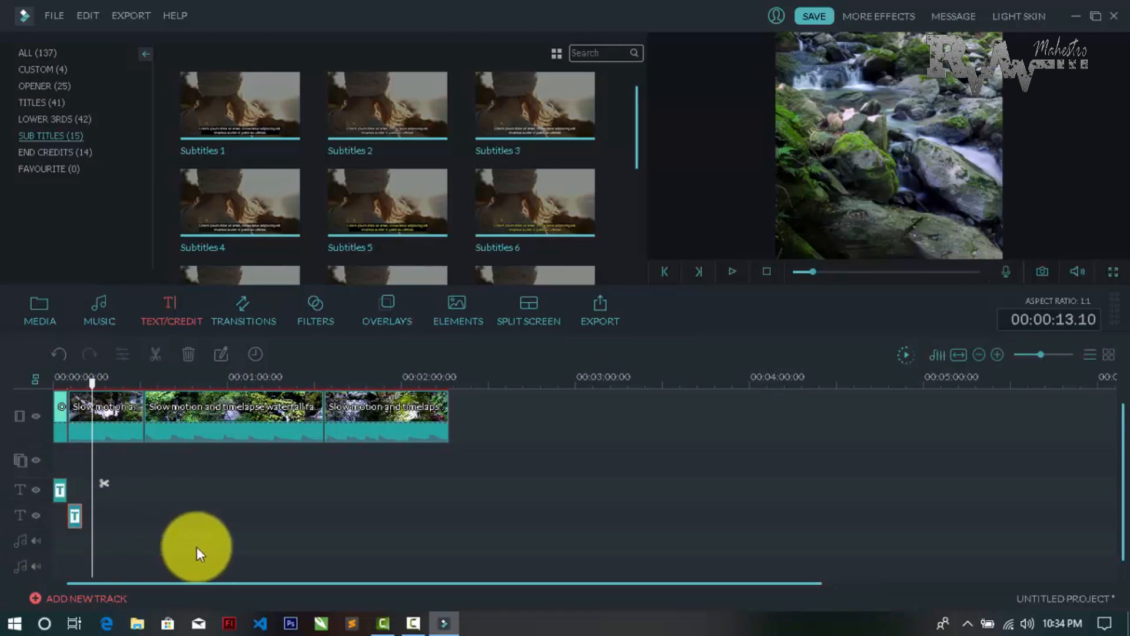
# Import the audio file Lonely_Man_MP3.mp3 into the project's media library
pyautogui.moveTo(267, 178)
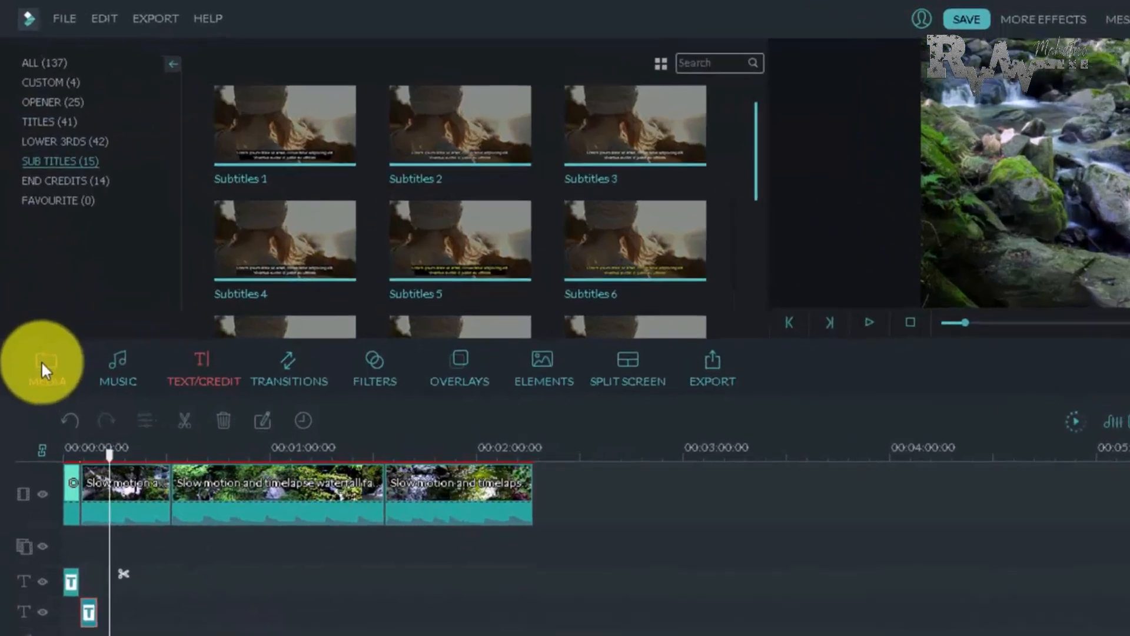
pyautogui.click(40, 308)
pyautogui.moveTo(273, 136)
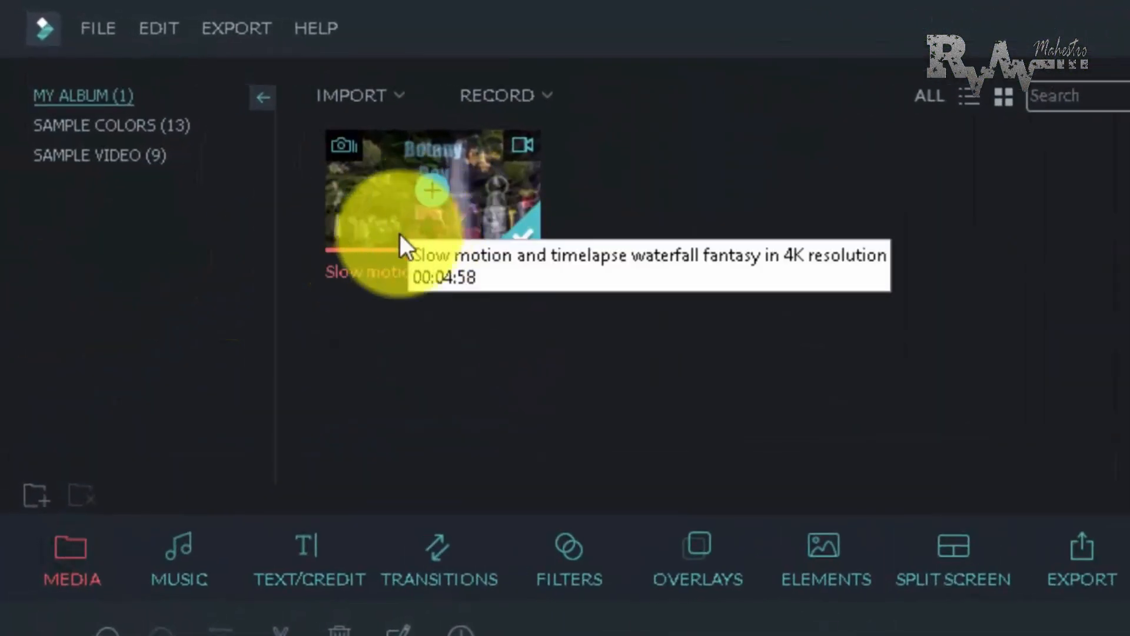
pyautogui.click(100, 30)
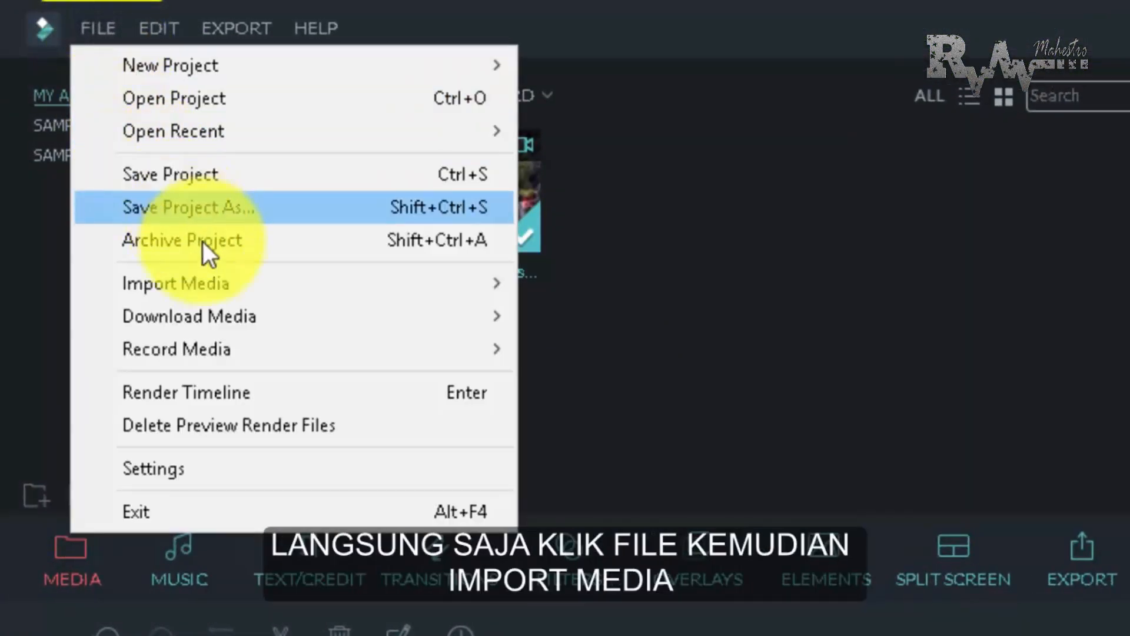
pyautogui.moveTo(210, 286)
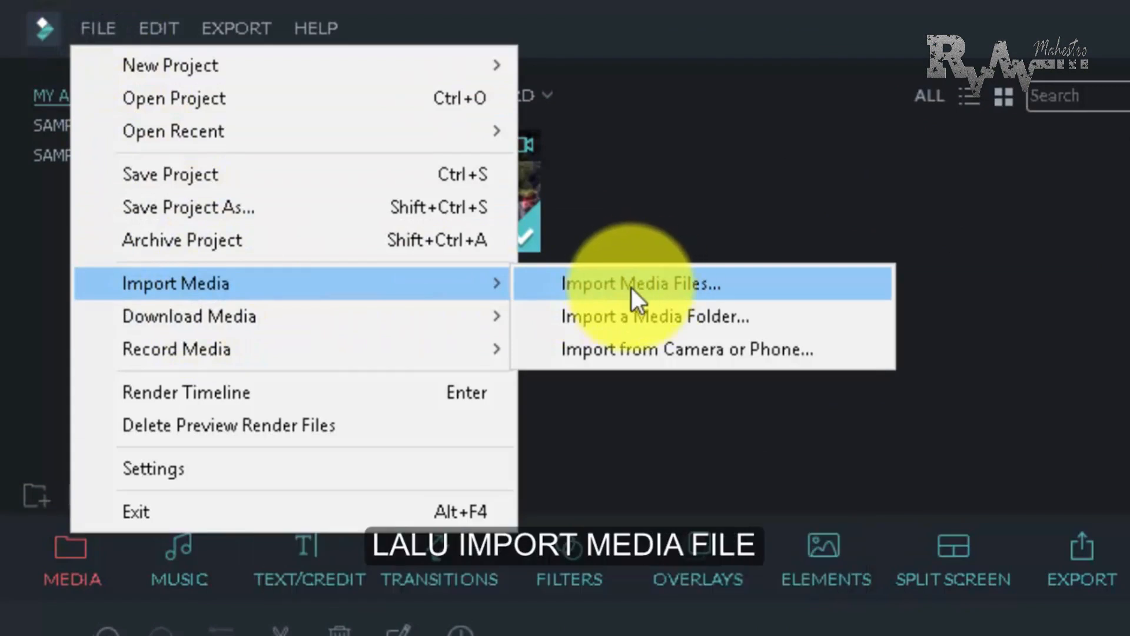
pyautogui.click(631, 287)
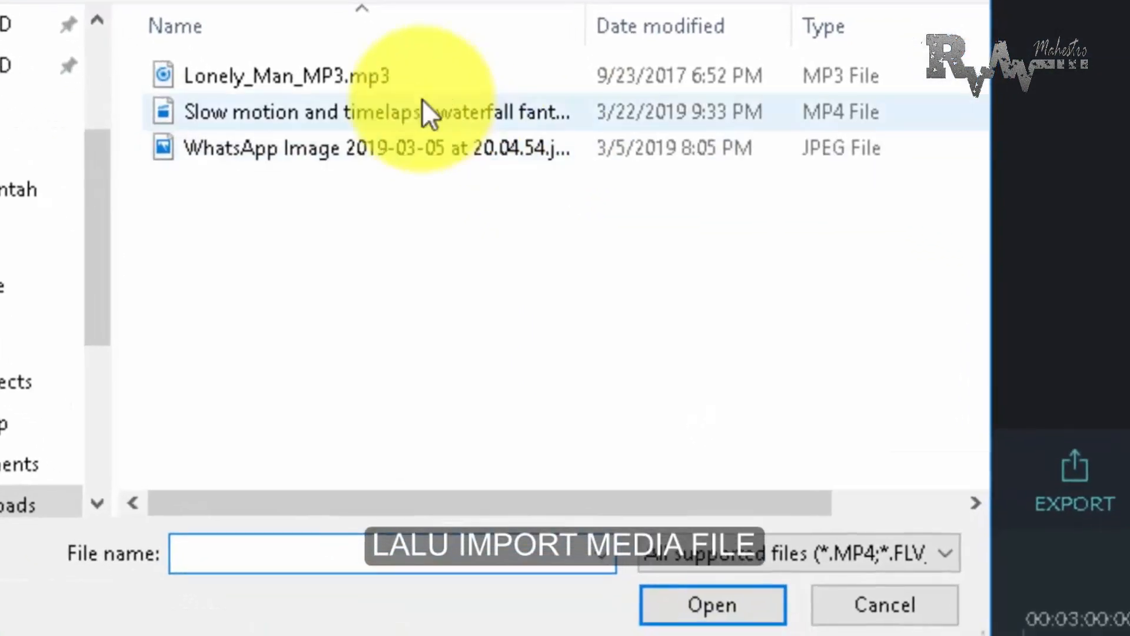
pyautogui.click(433, 170)
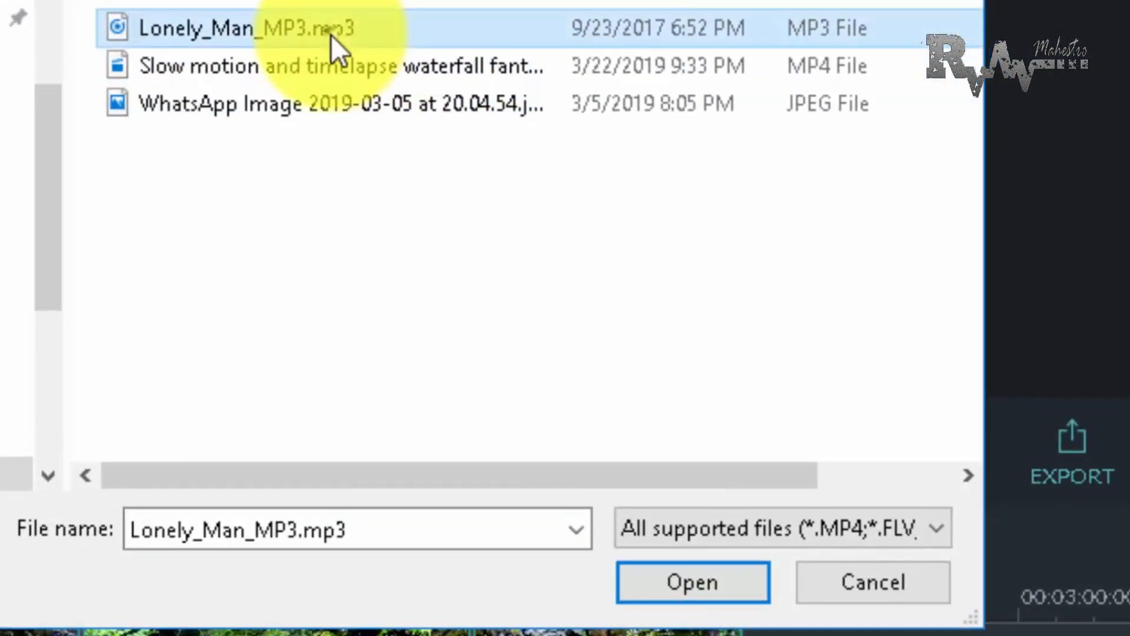
pyautogui.click(657, 582)
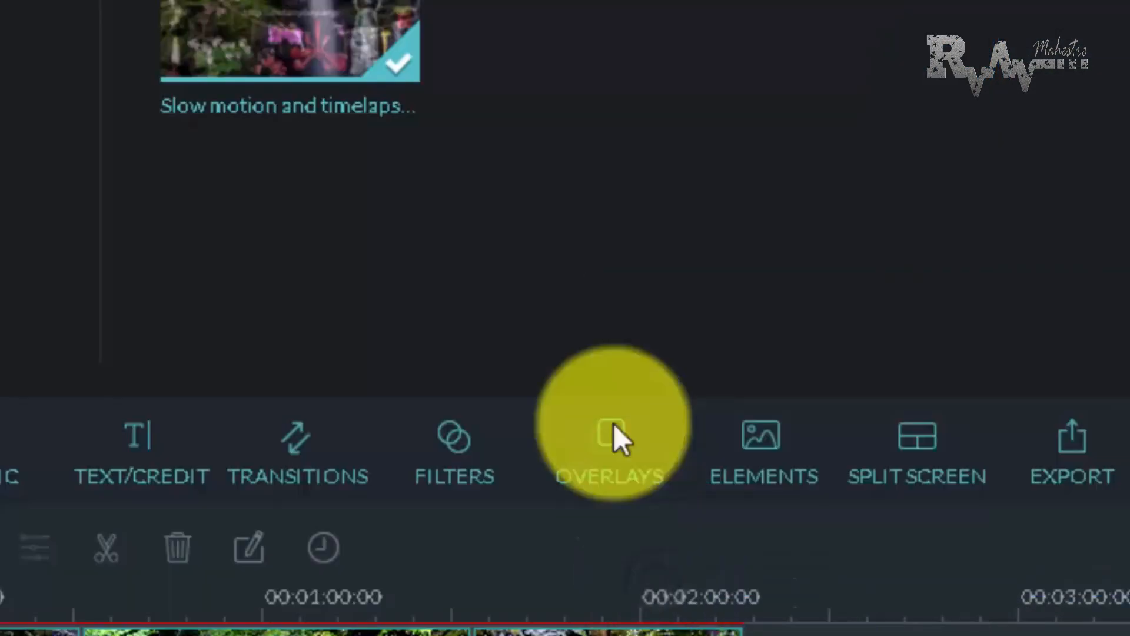
# Add Lonely_Man_MP3 to the audio track, align its start with 00:00:00.00, and preview the opening with music
pyautogui.moveTo(657, 121)
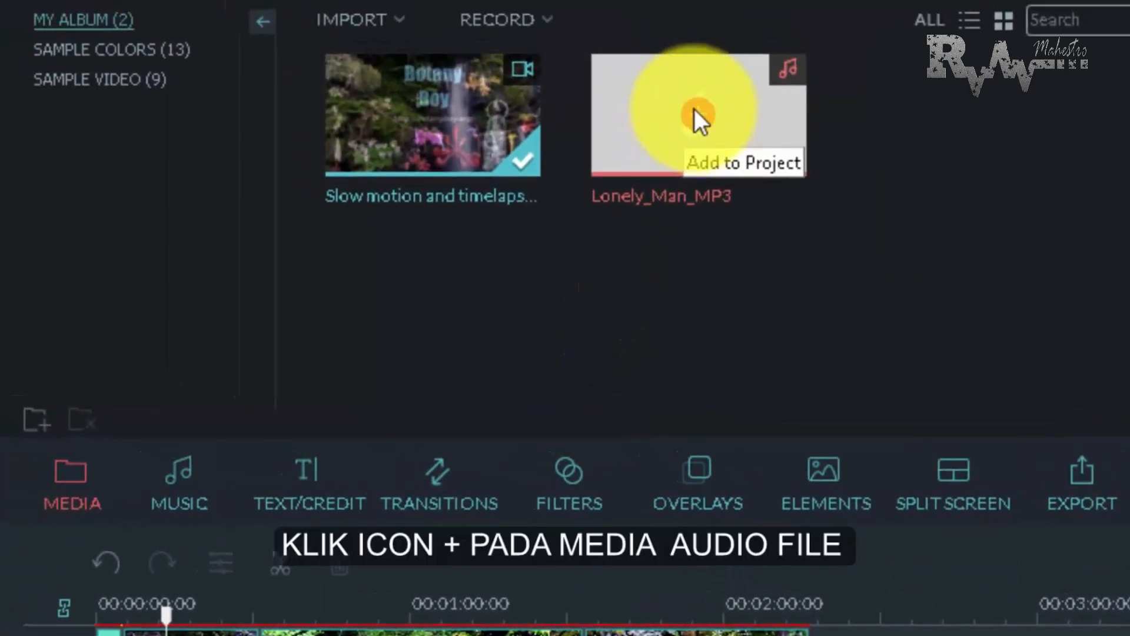
pyautogui.click(695, 112)
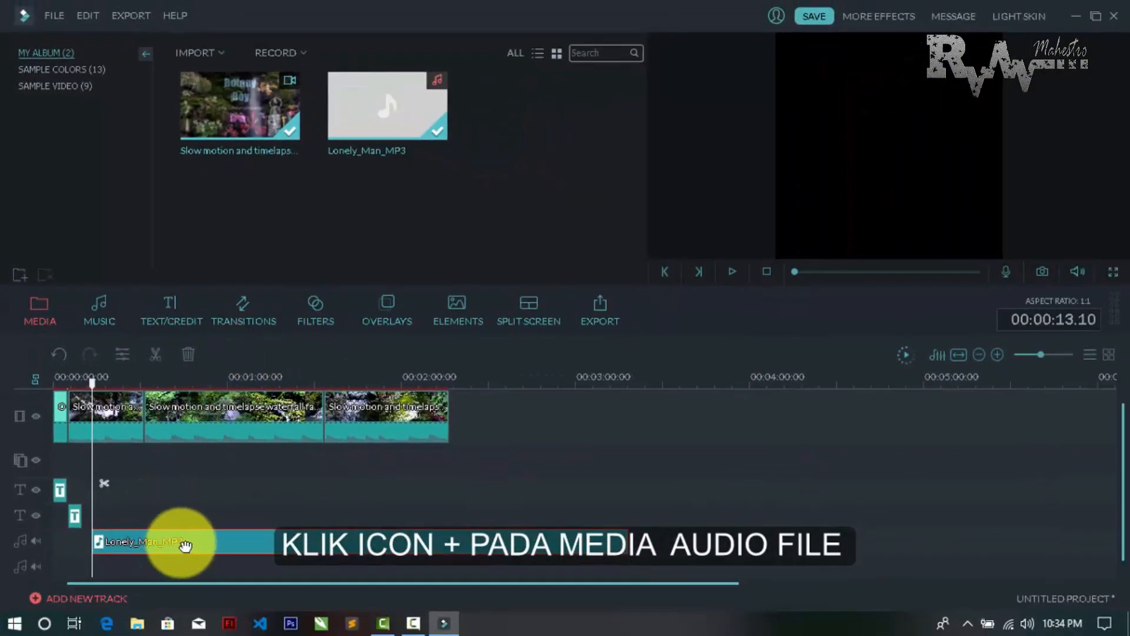
pyautogui.moveTo(185, 540); pyautogui.dragTo(135, 537)
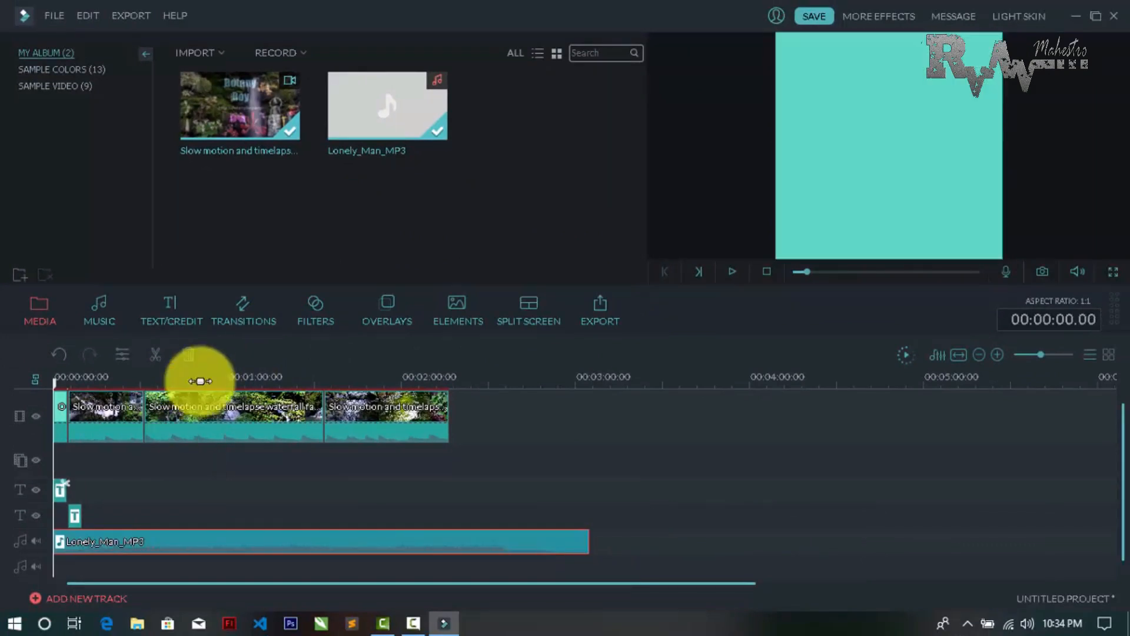
pyautogui.press('space')
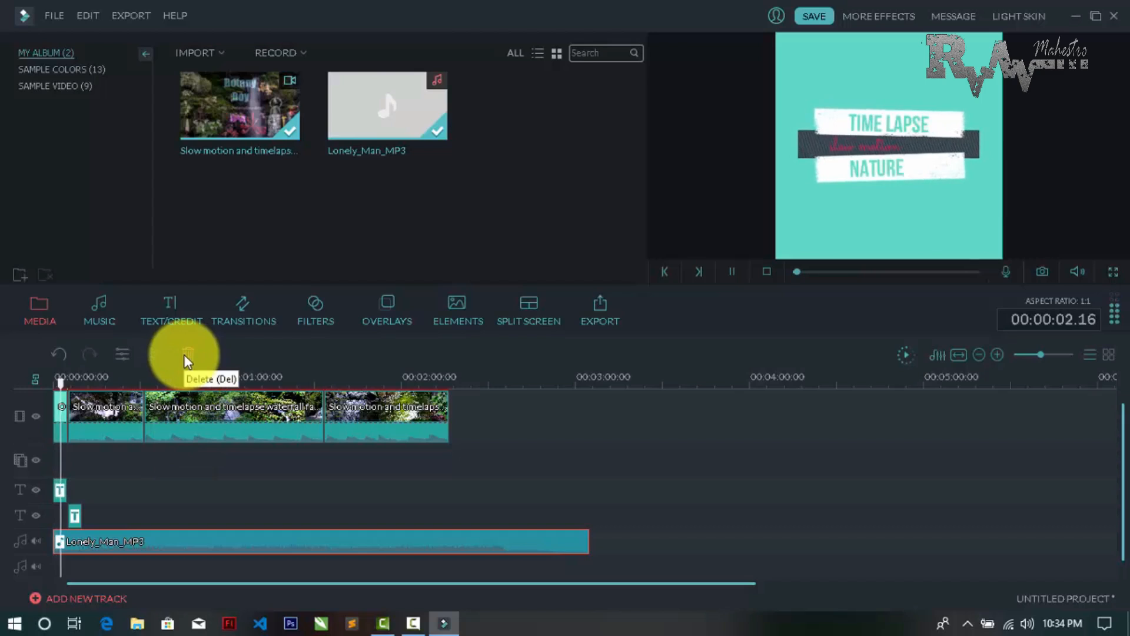
pyautogui.press('space')
# Split the music at the end of the last video clip, 00:02:16.07, and delete the excess audio
pyautogui.moveTo(78, 387); pyautogui.dragTo(451, 391)
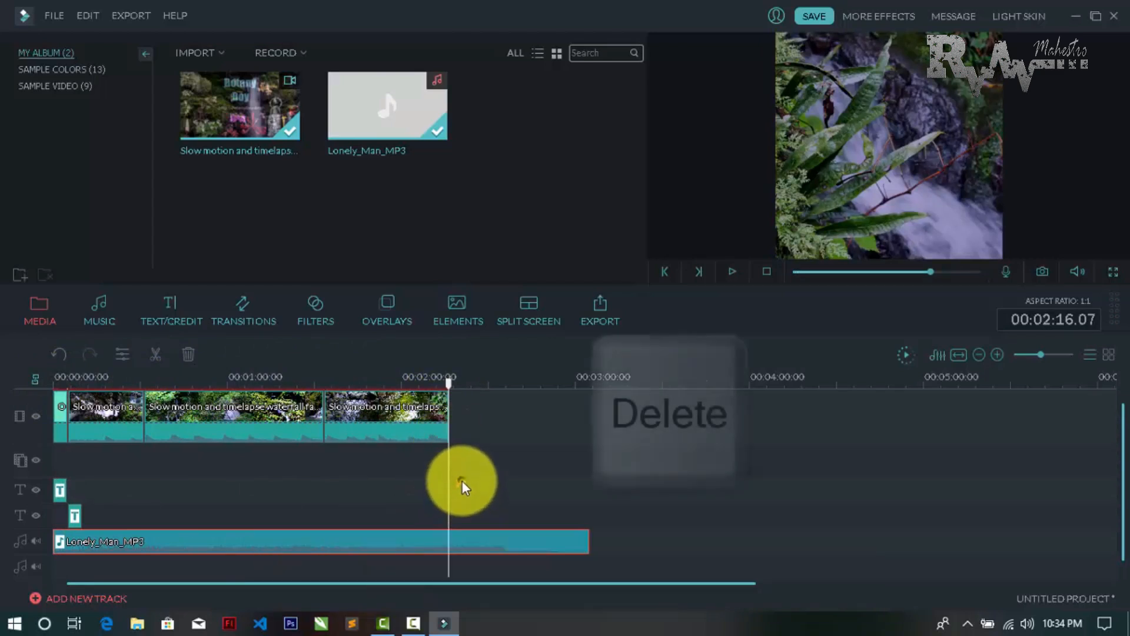
pyautogui.click(454, 541)
pyautogui.press('Delete')
pyautogui.moveTo(522, 547); pyautogui.dragTo(513, 538)
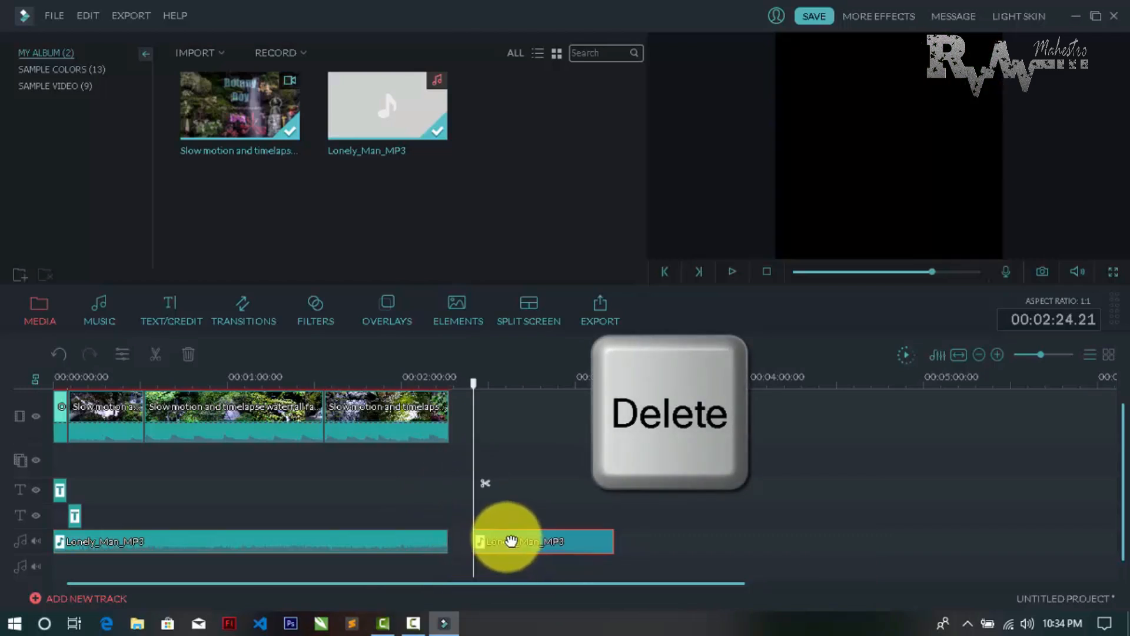
pyautogui.rightClick(496, 541)
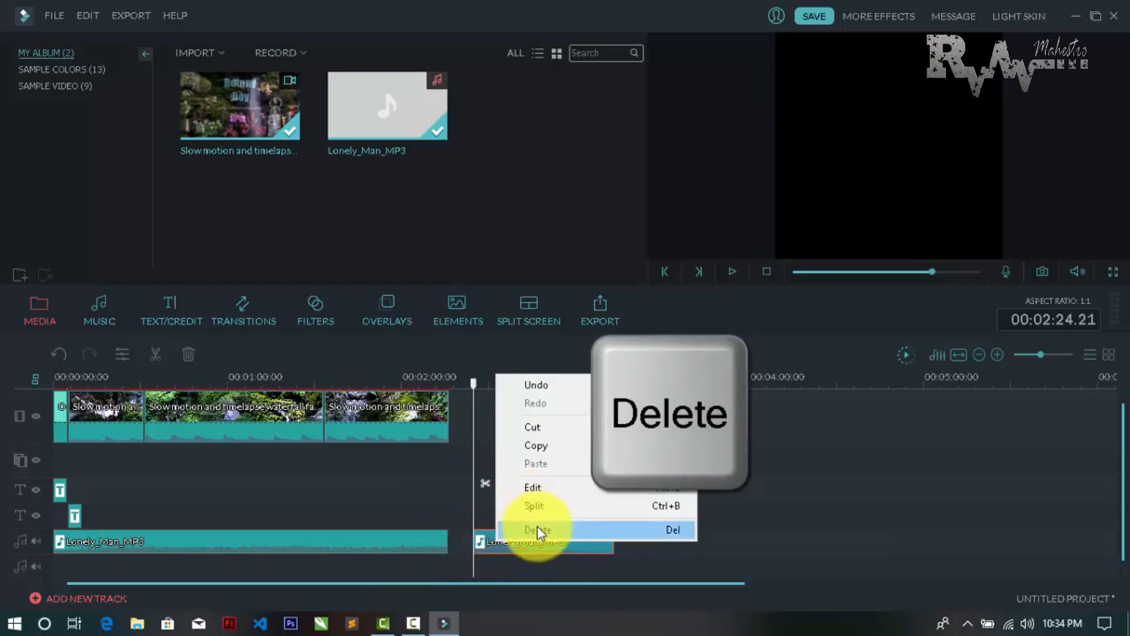
pyautogui.click(538, 530)
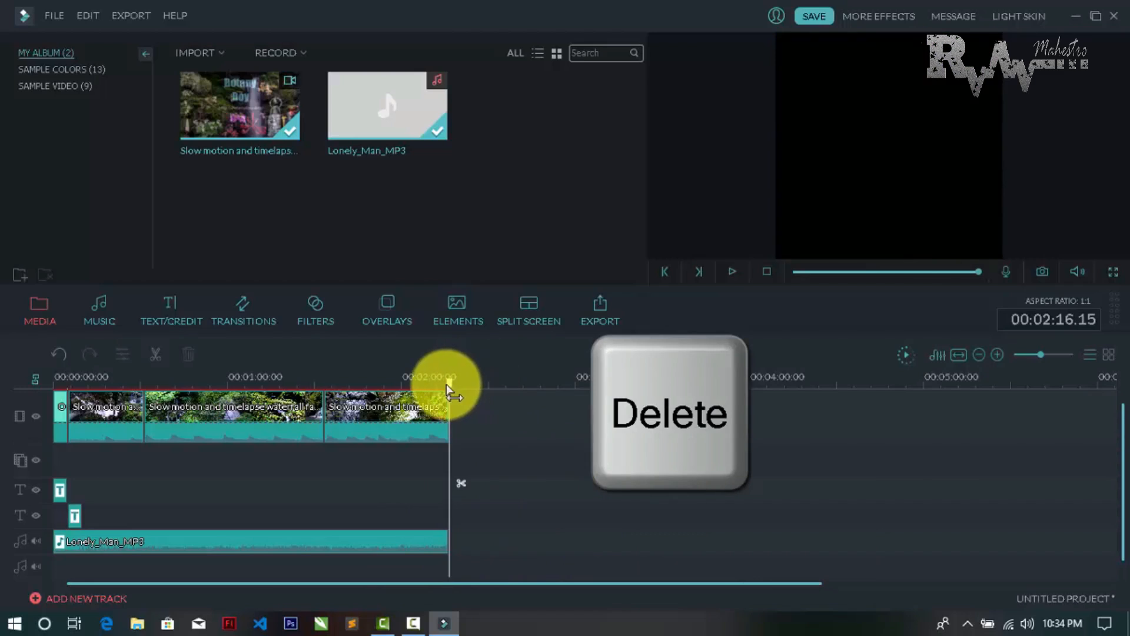
pyautogui.moveTo(448, 383); pyautogui.dragTo(275, 398)
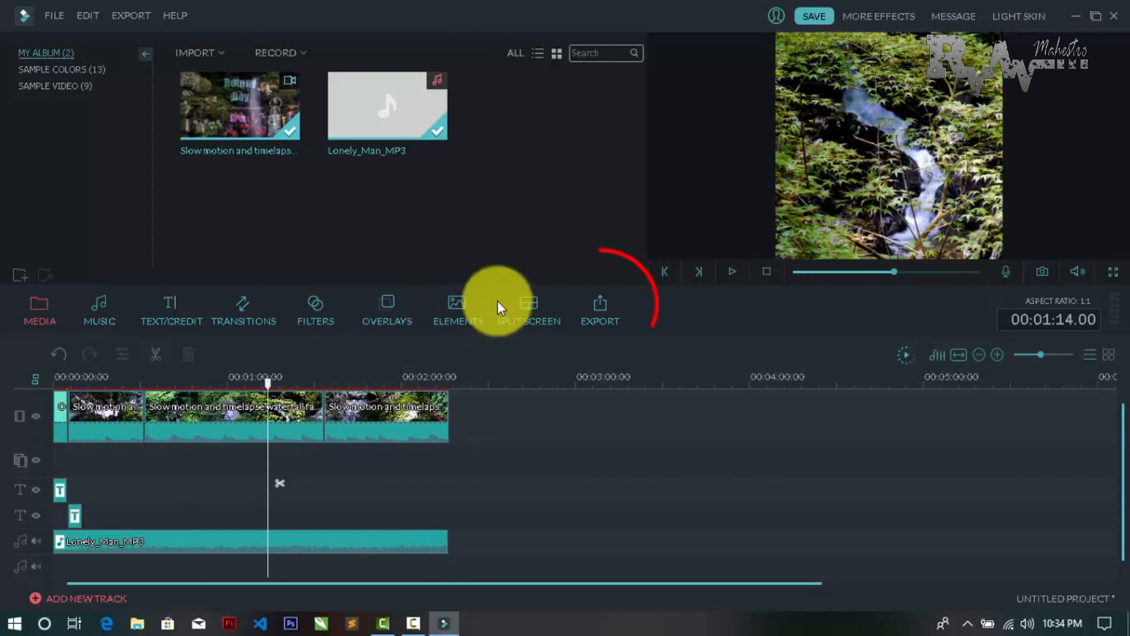
# Open the export settings and choose Smart Phone as the target device, keeping the name "timelapse"
pyautogui.click(602, 306)
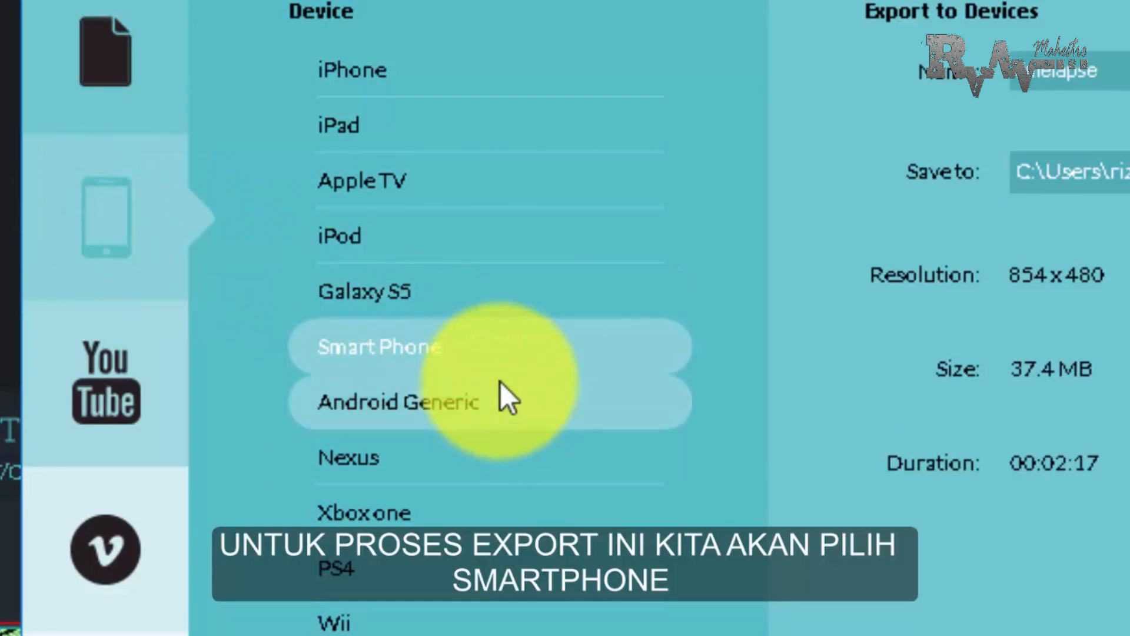
pyautogui.click(501, 346)
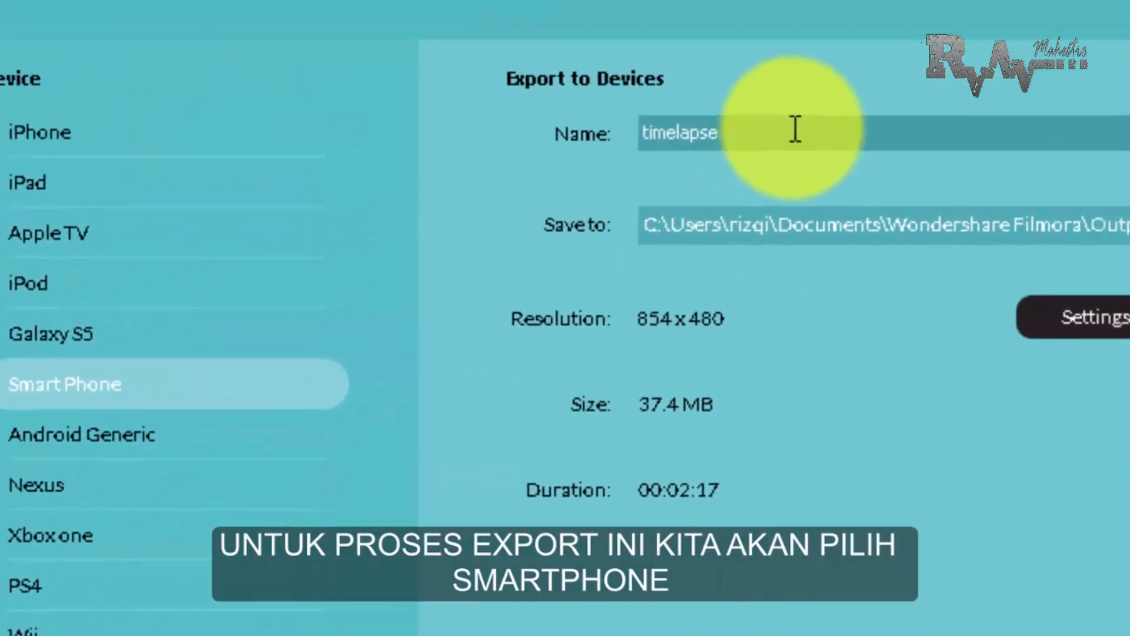
pyautogui.click(796, 131)
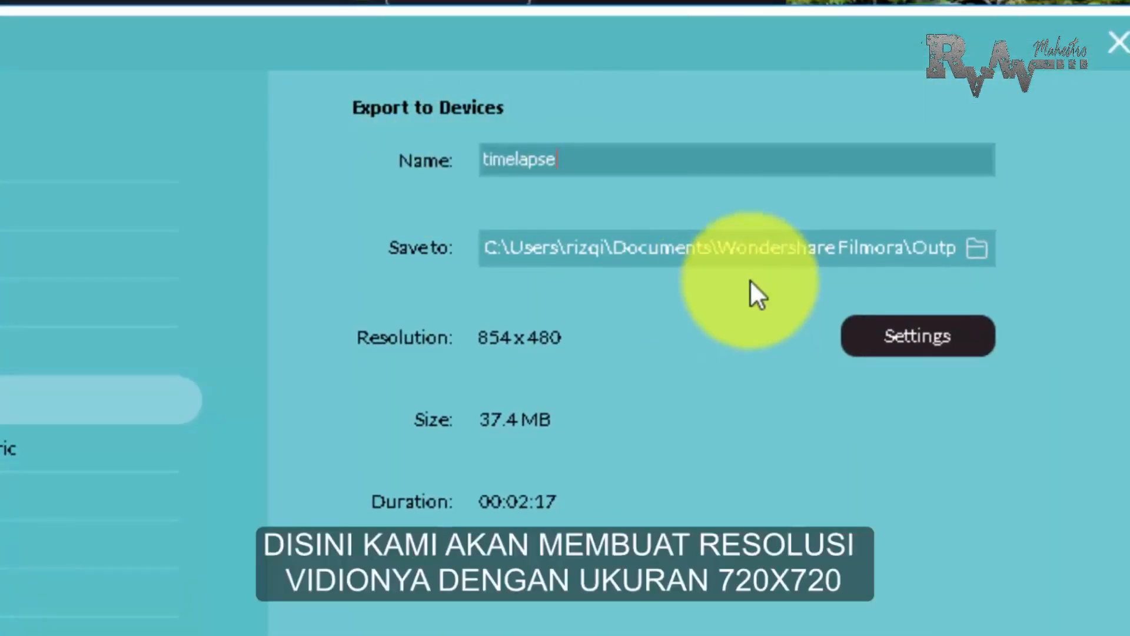
pyautogui.click(521, 336)
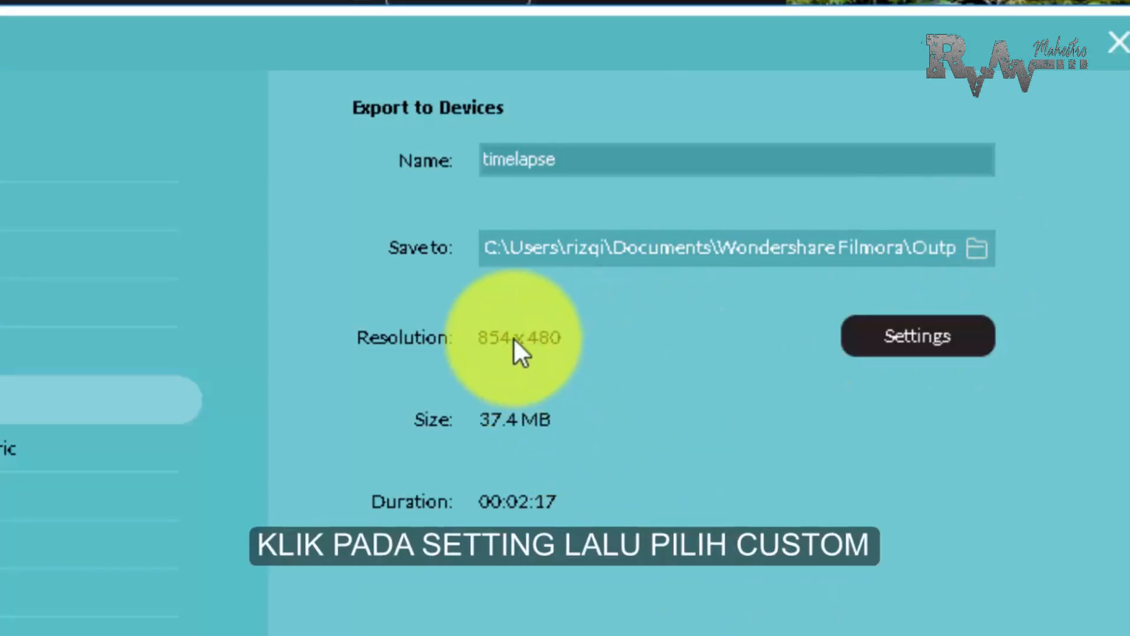
# Set a custom export resolution of 720 x 720 and confirm the output settings
pyautogui.click(870, 327)
pyautogui.click(371, 352)
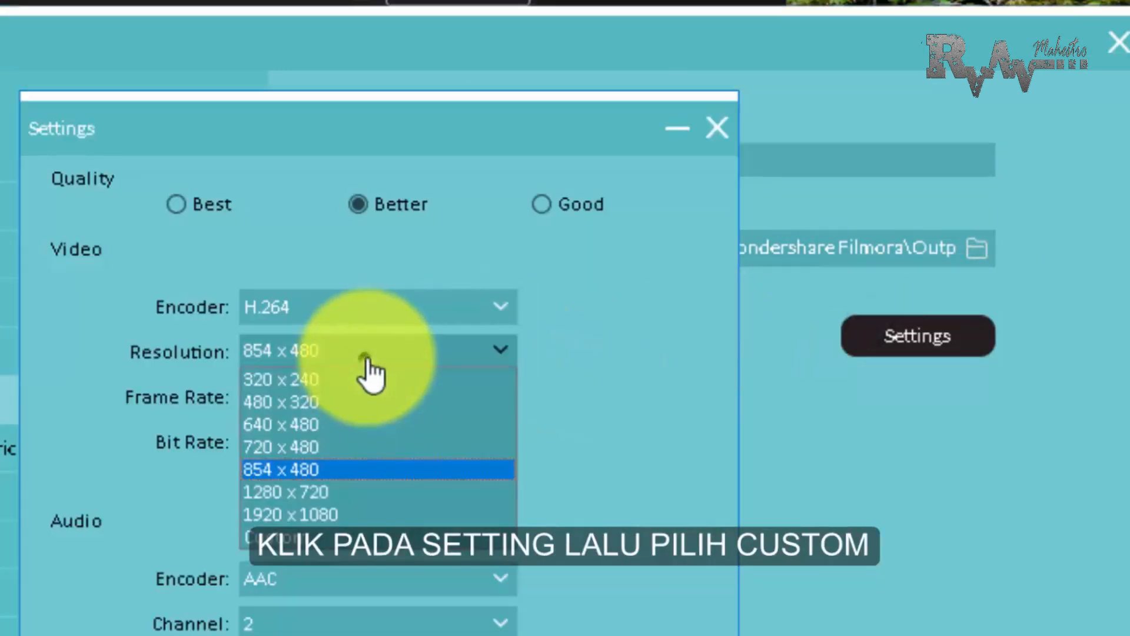
pyautogui.click(334, 539)
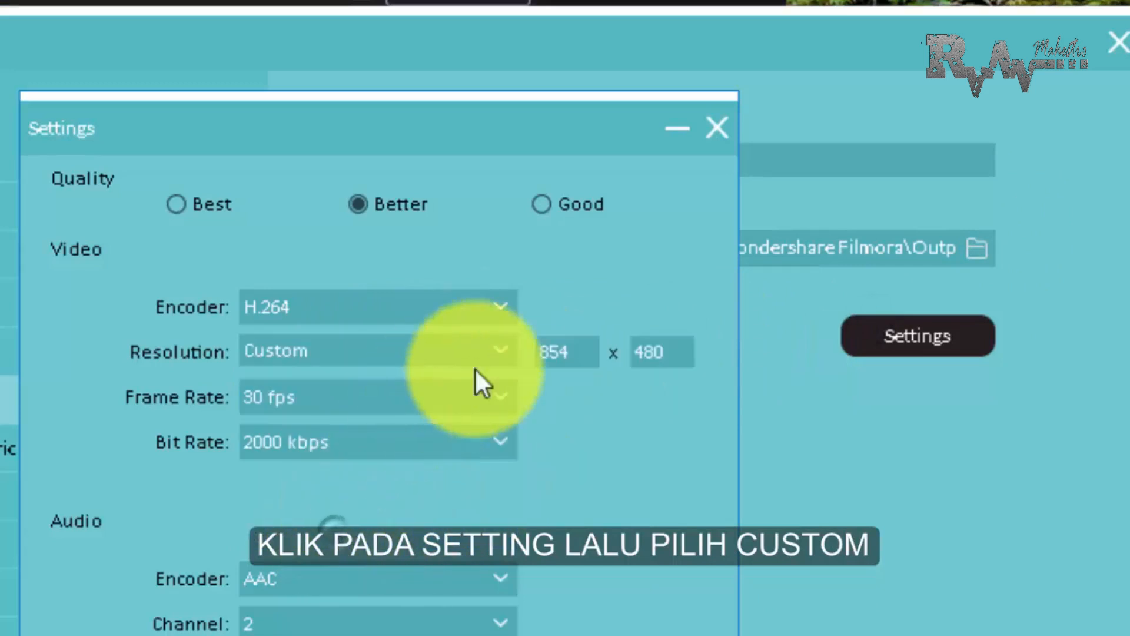
pyautogui.click(580, 352)
pyautogui.press('BackSpace')
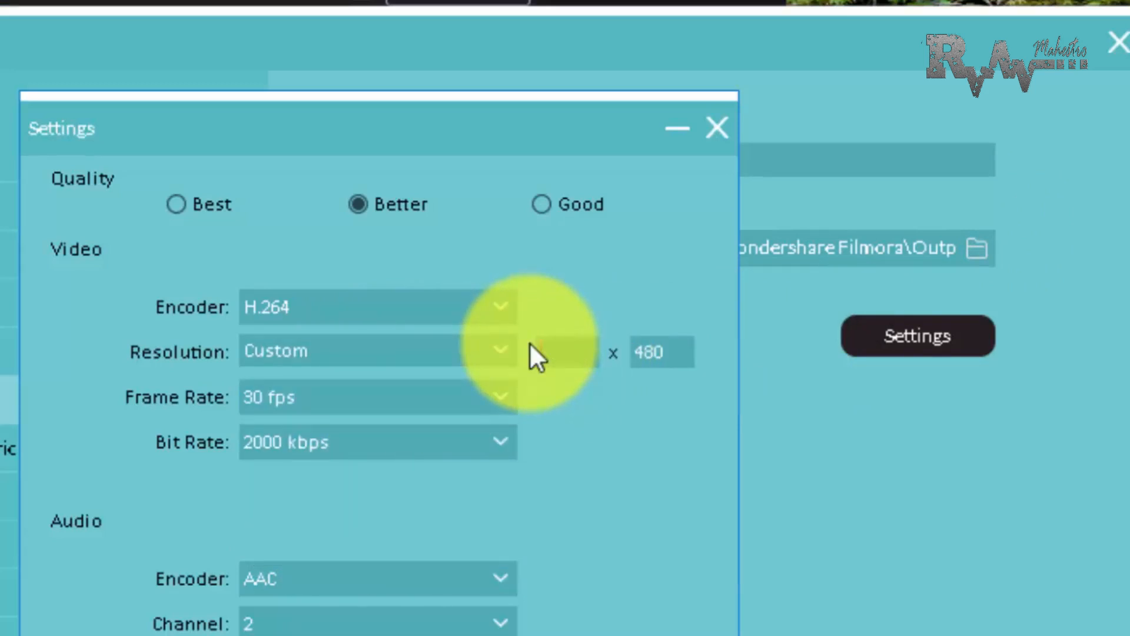
pyautogui.write('720')
pyautogui.doubleClick(656, 350)
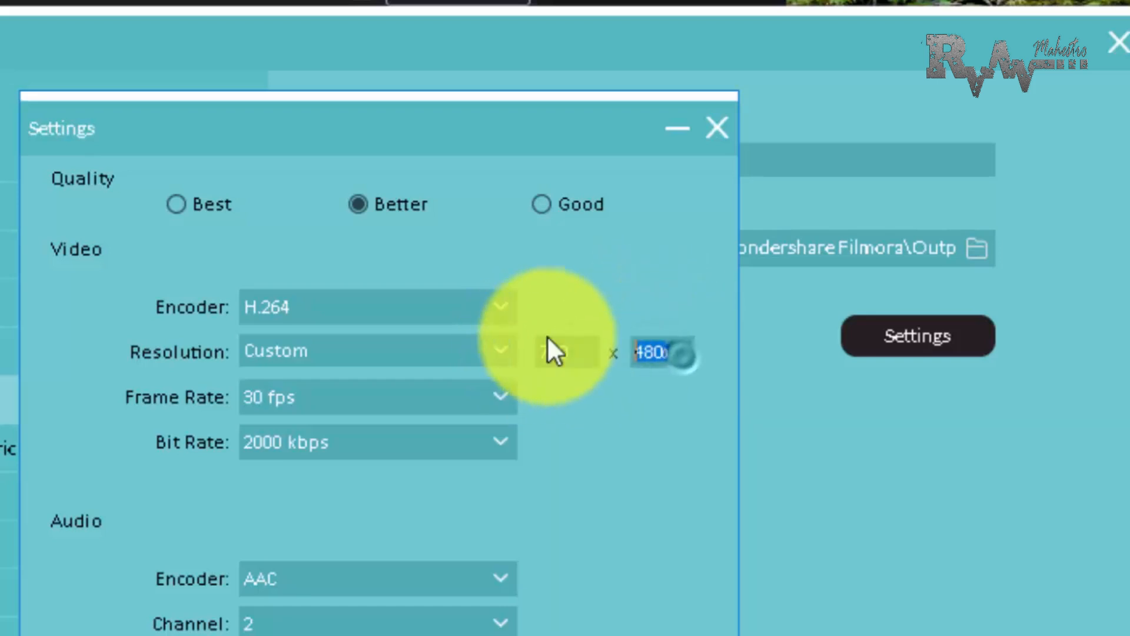
pyautogui.write('72')
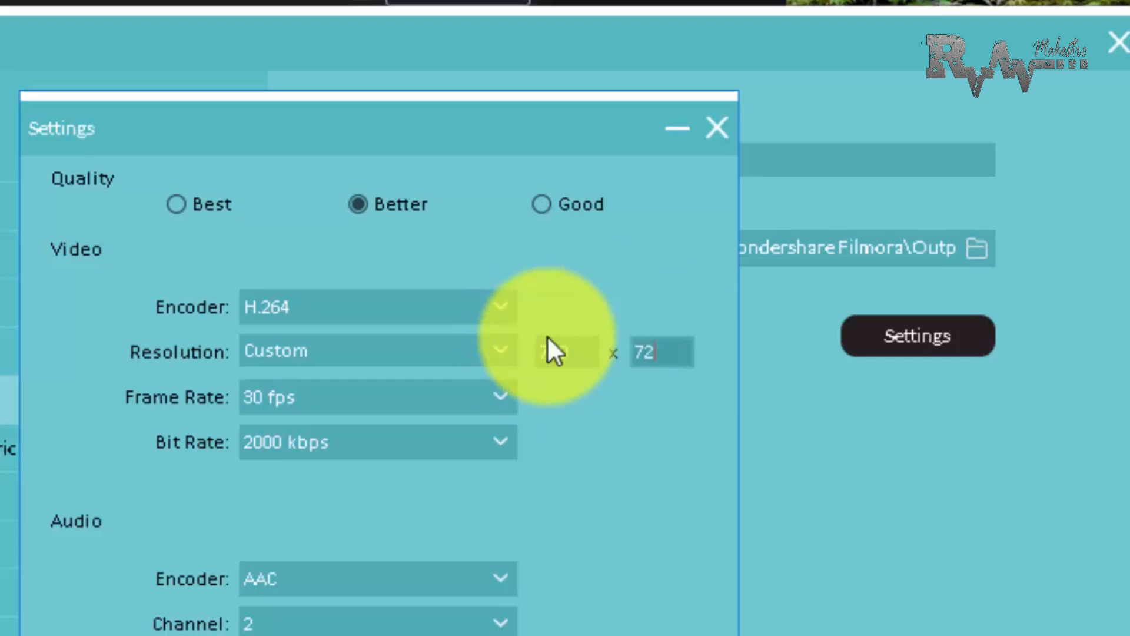
pyautogui.write('0')
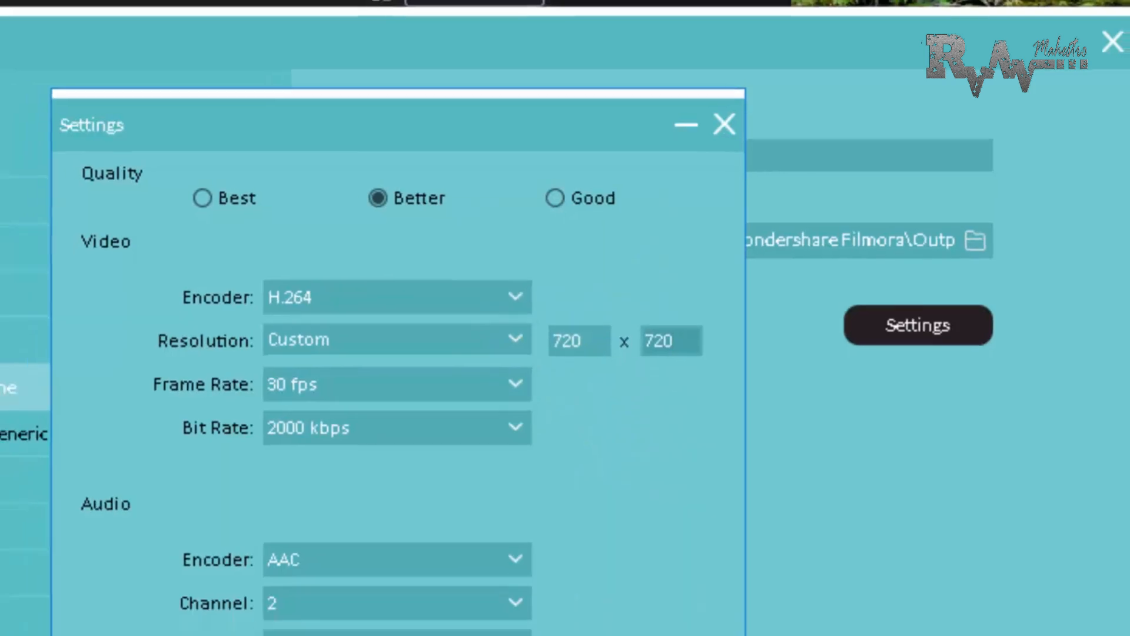
pyautogui.click(715, 588)
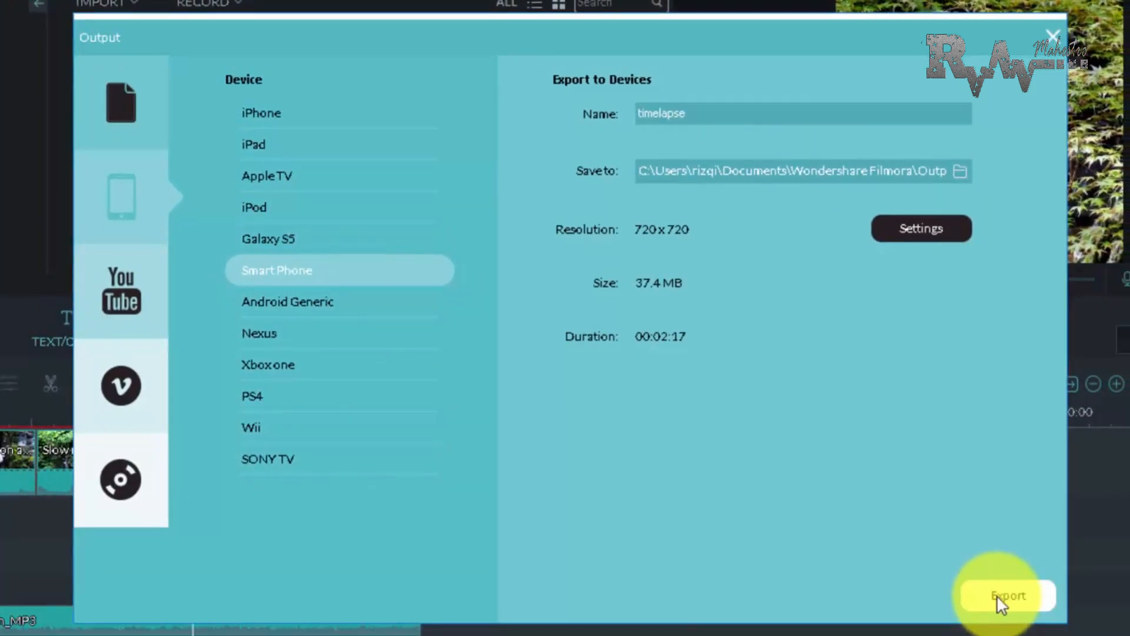
# Export the movie and open the rendered timelapse1.mp4 from its output folder
pyautogui.click(997, 595)
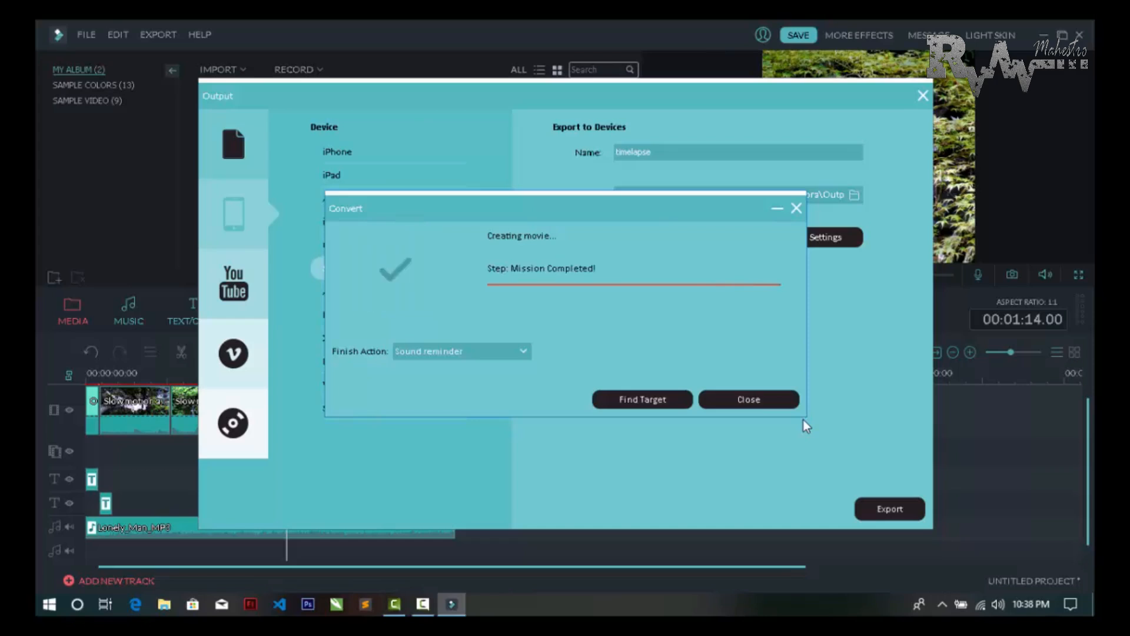
pyautogui.click(628, 400)
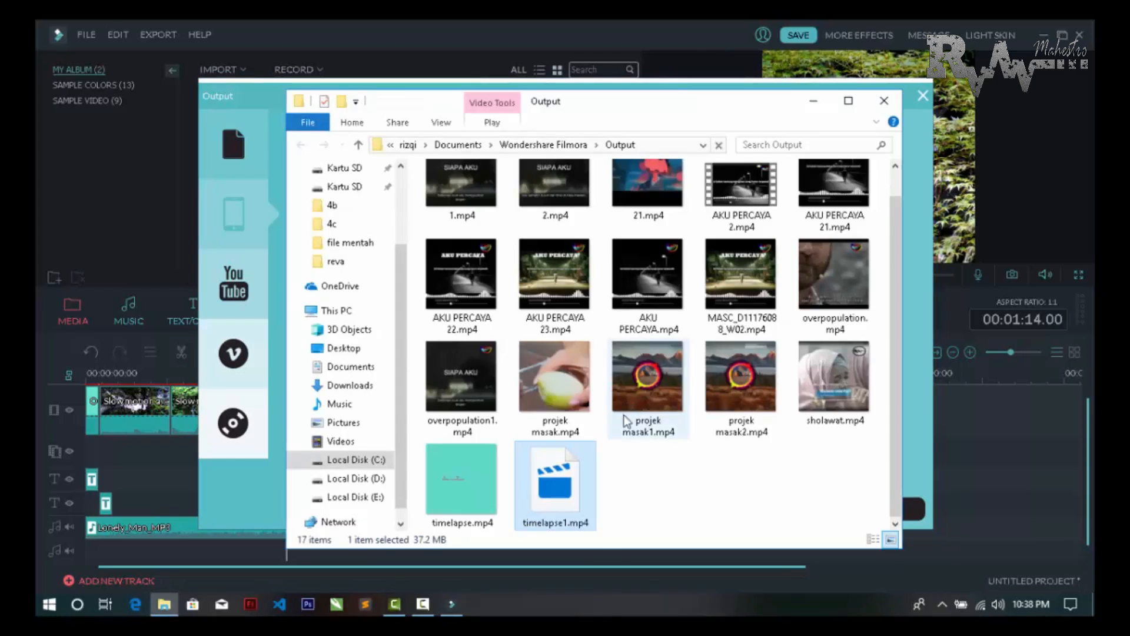
pyautogui.doubleClick(564, 482)
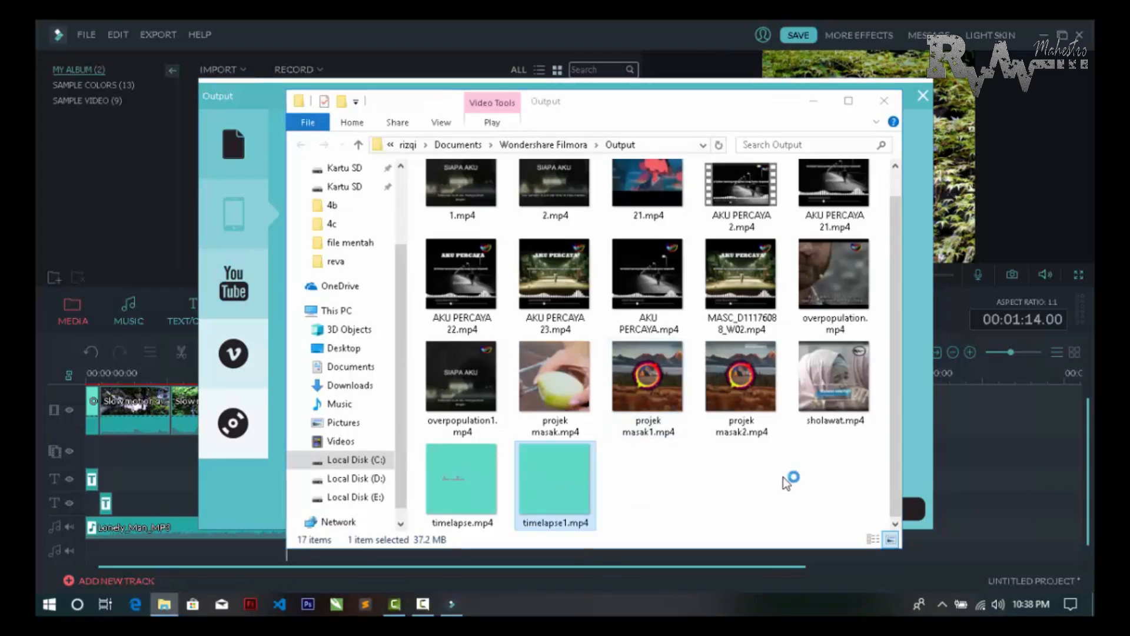